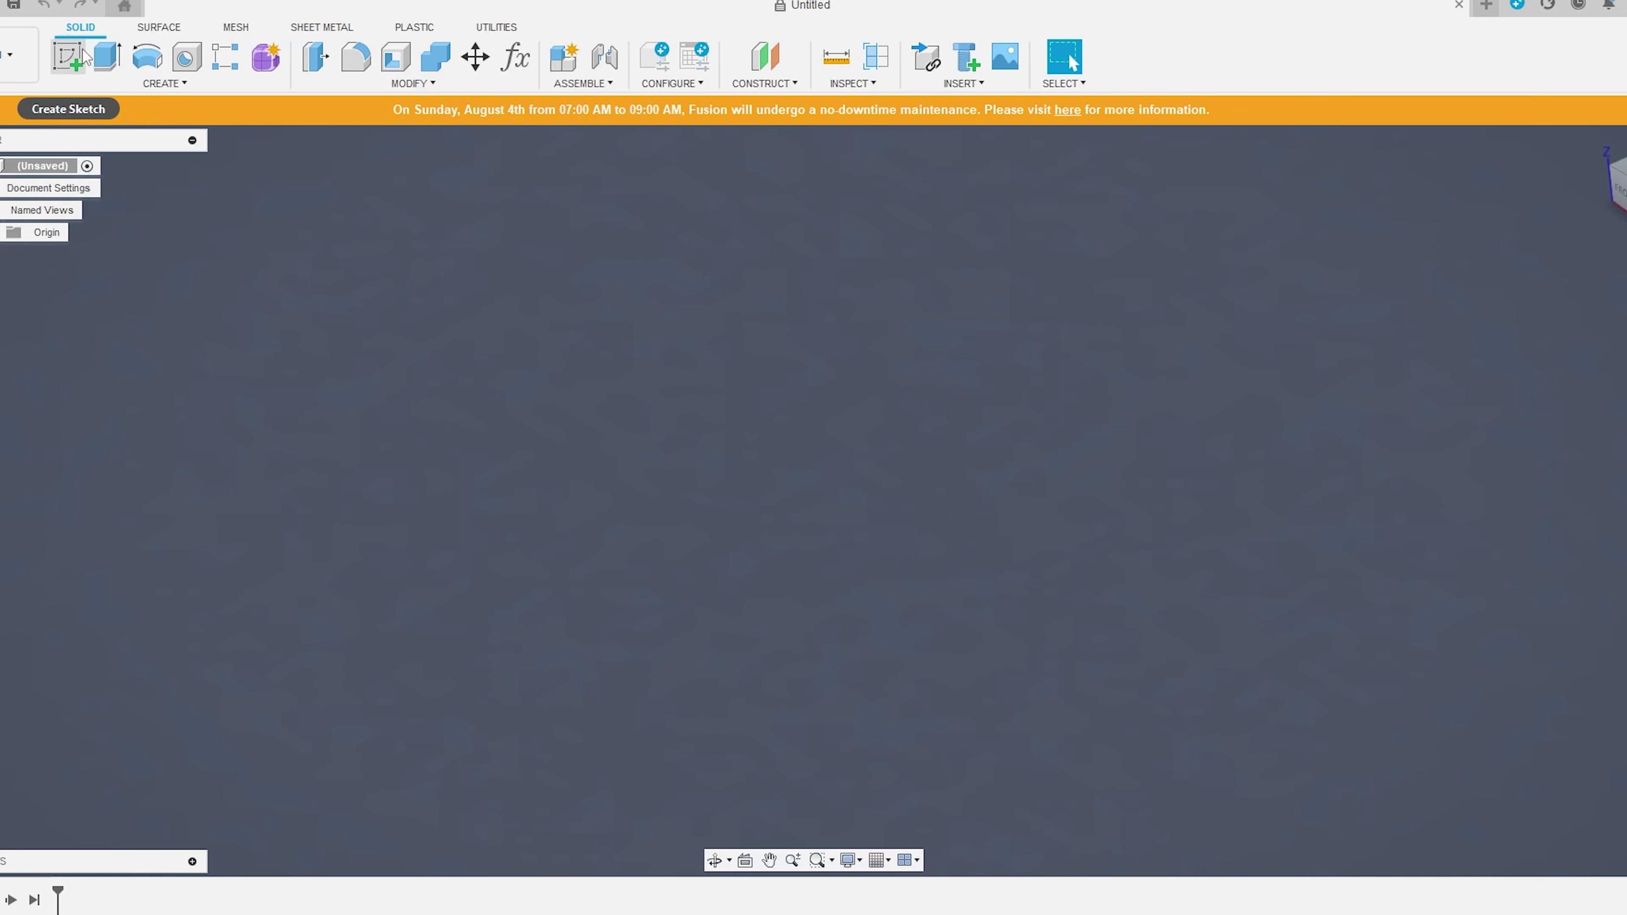
Step: On the XY plane, sketch a 450 × 150 mm rectangle anchored at the origin
{"action": "left_click", "coordinate": [67, 56]}
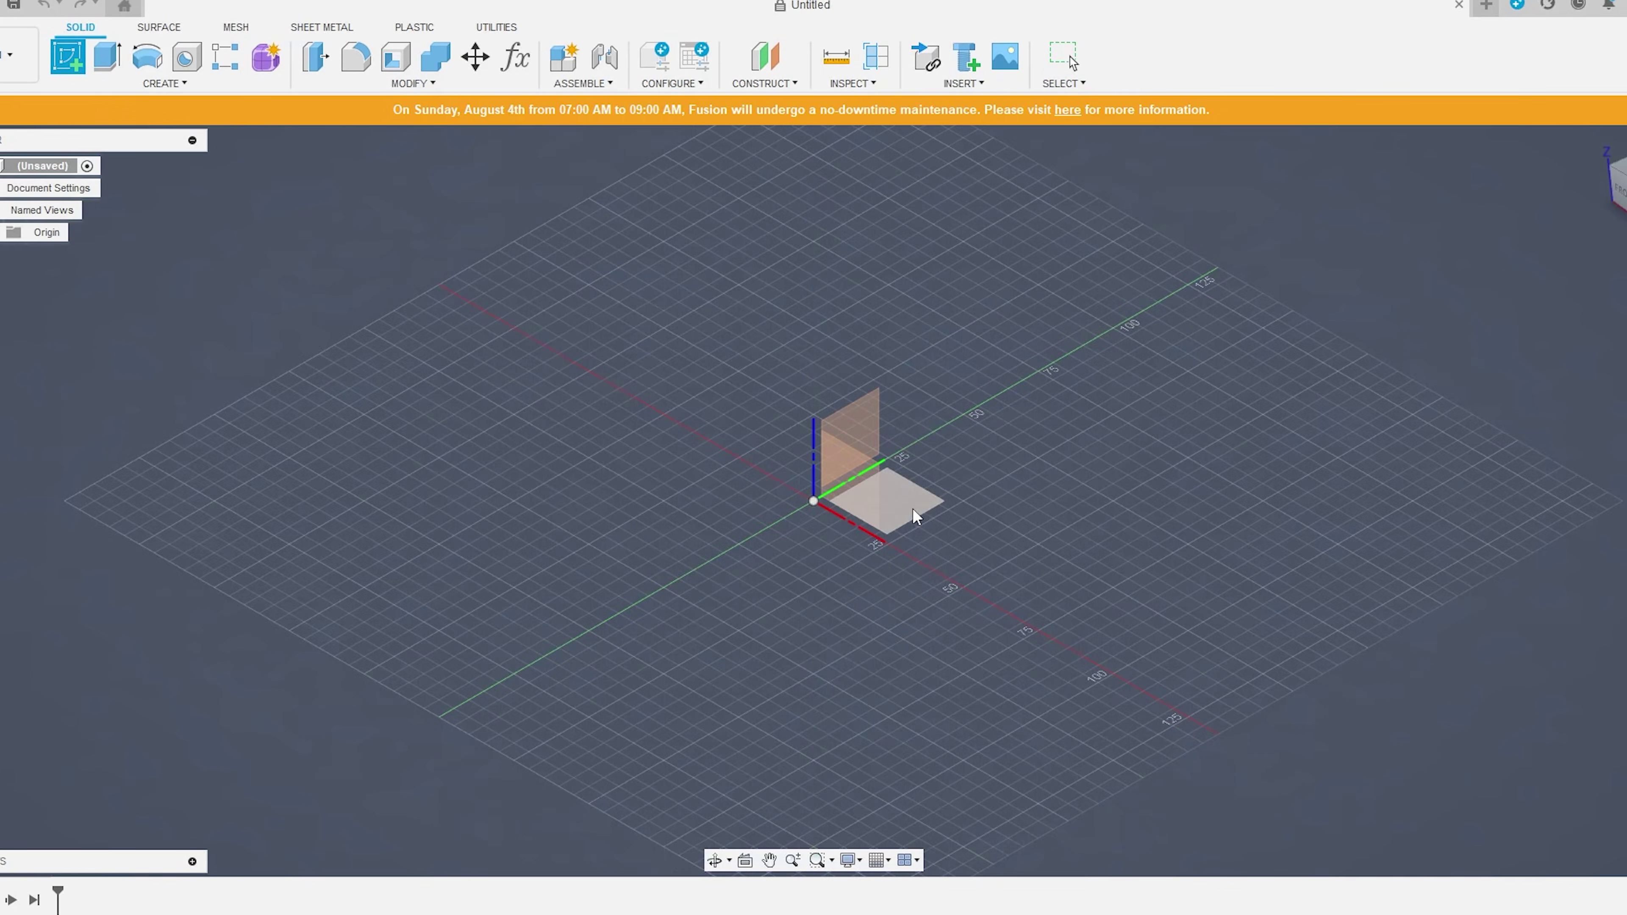
{"action": "left_click", "coordinate": [897, 519]}
{"action": "key", "text": "r"}
{"action": "middle_click_drag", "start_coordinate": [893, 494], "coordinate": [351, 740]}
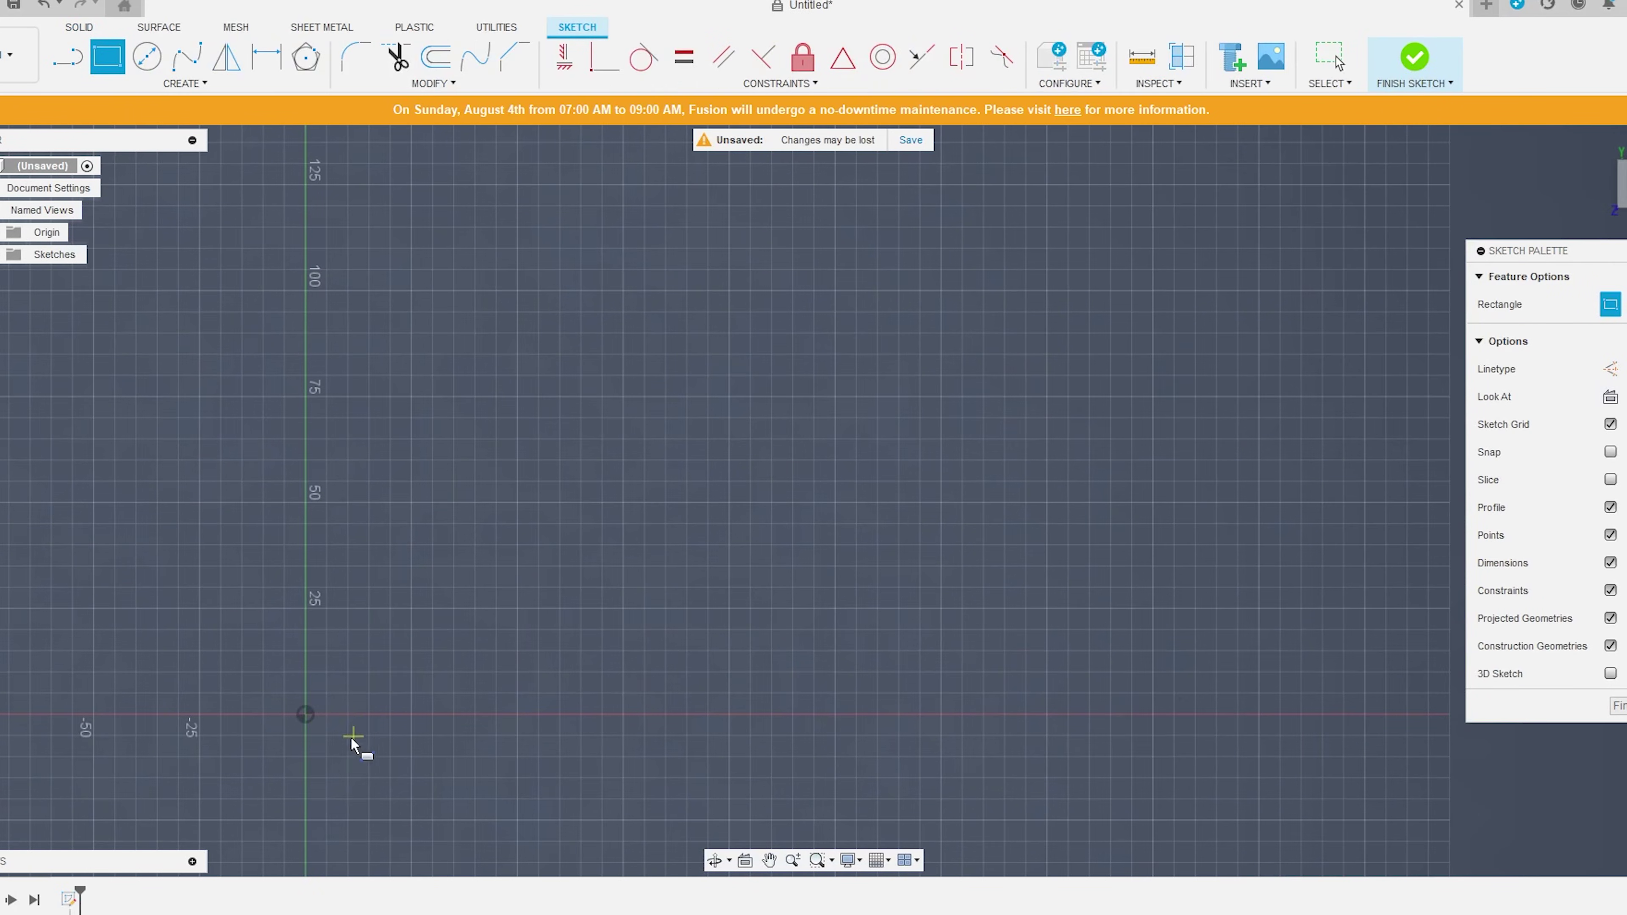
{"action": "left_click", "coordinate": [305, 716]}
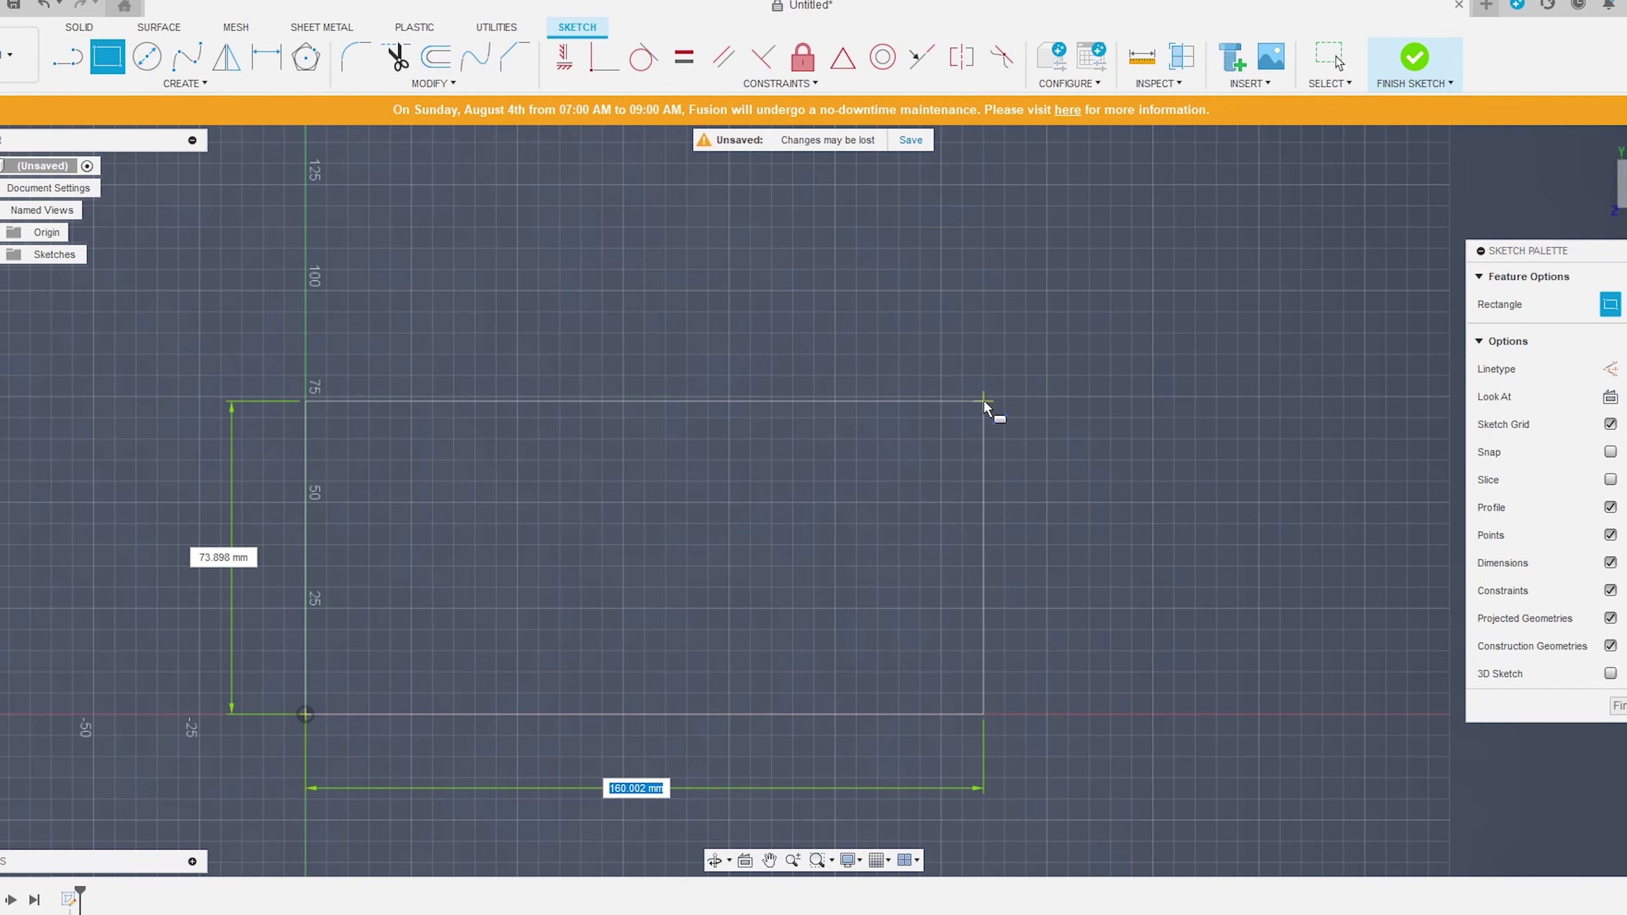
{"action": "key", "text": "Tab"}
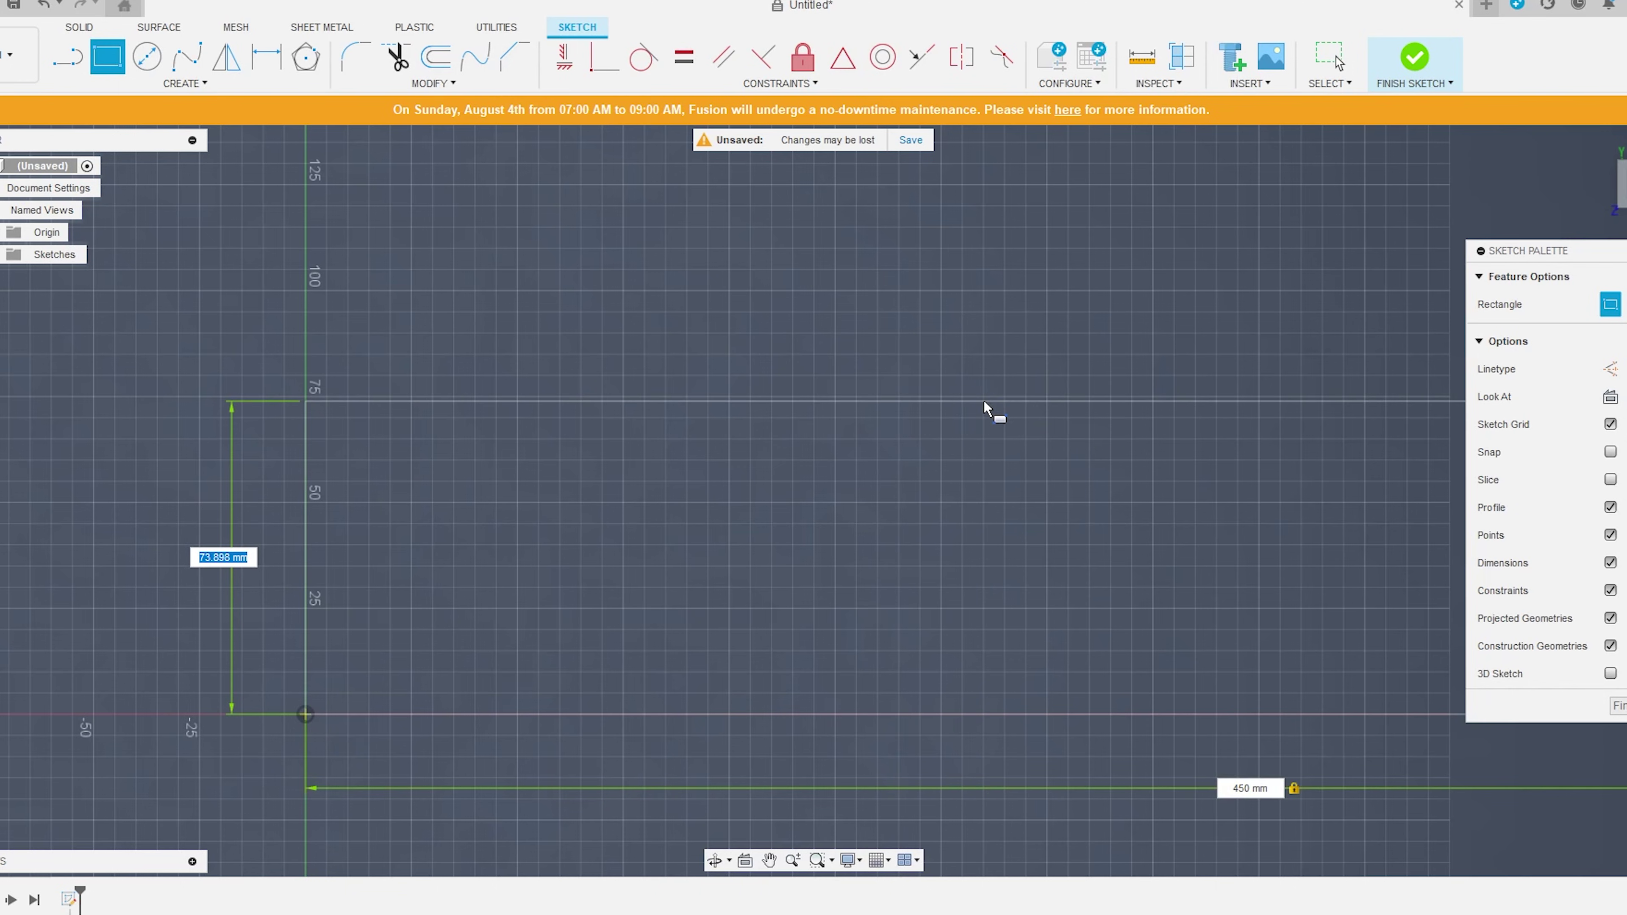
{"action": "key", "text": "Return"}
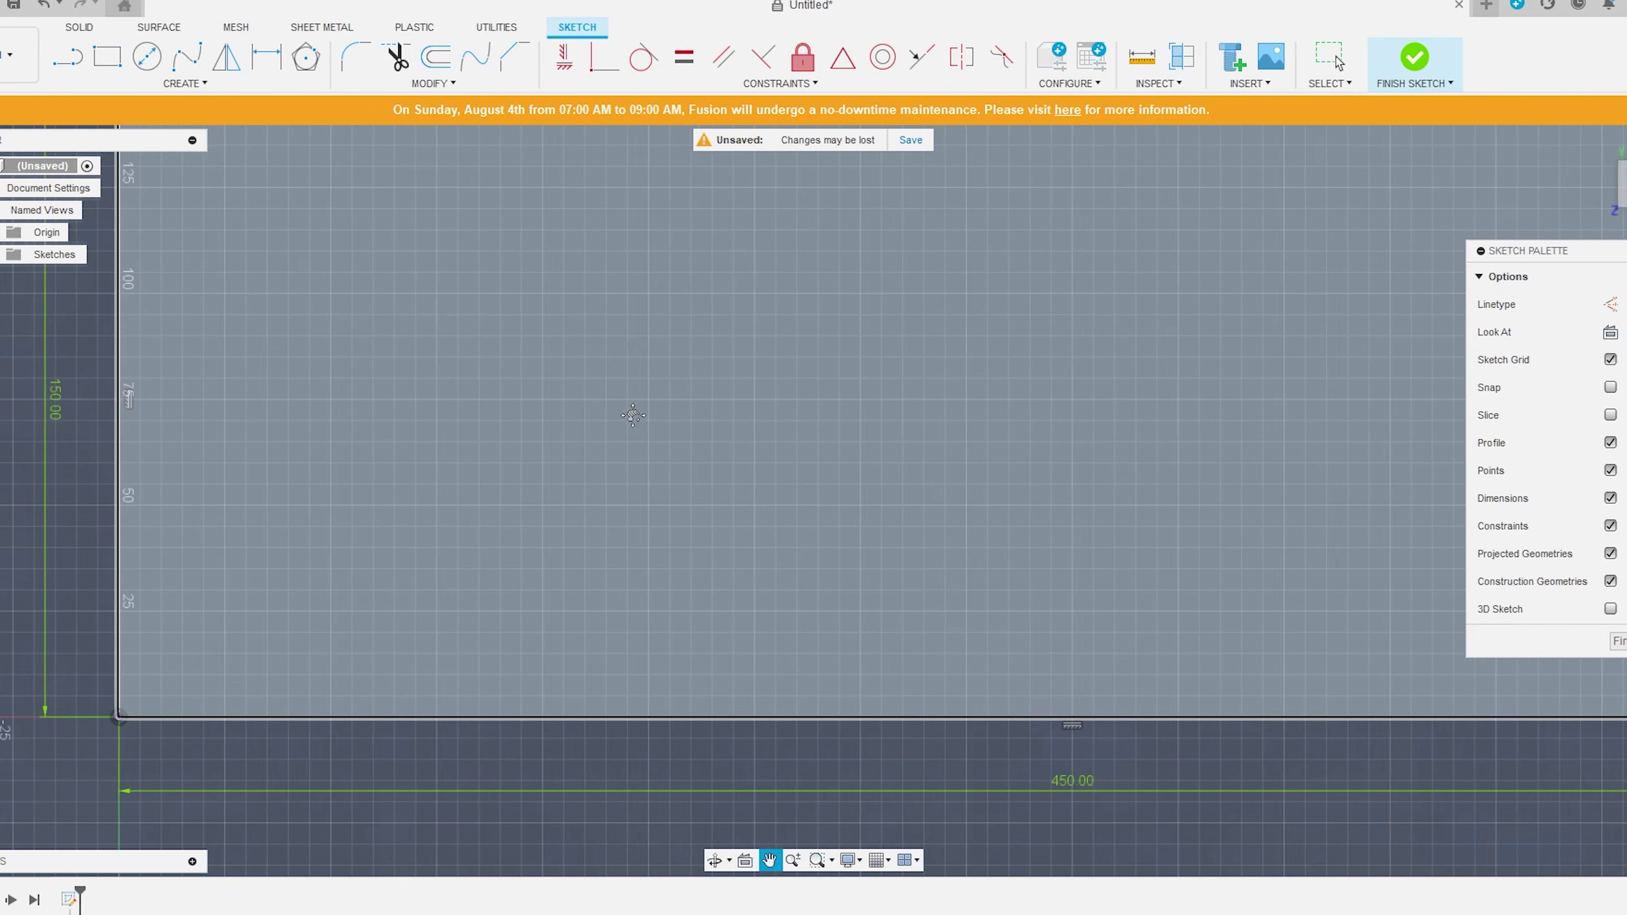
{"action": "key", "text": "Escape"}
{"action": "scroll", "coordinate": [677, 548], "scroll_direction": "down", "scroll_amount": 3}
{"action": "scroll", "coordinate": [685, 552], "scroll_direction": "up", "scroll_amount": 3}
{"action": "middle_click_drag", "start_coordinate": [685, 555], "coordinate": [559, 595]}
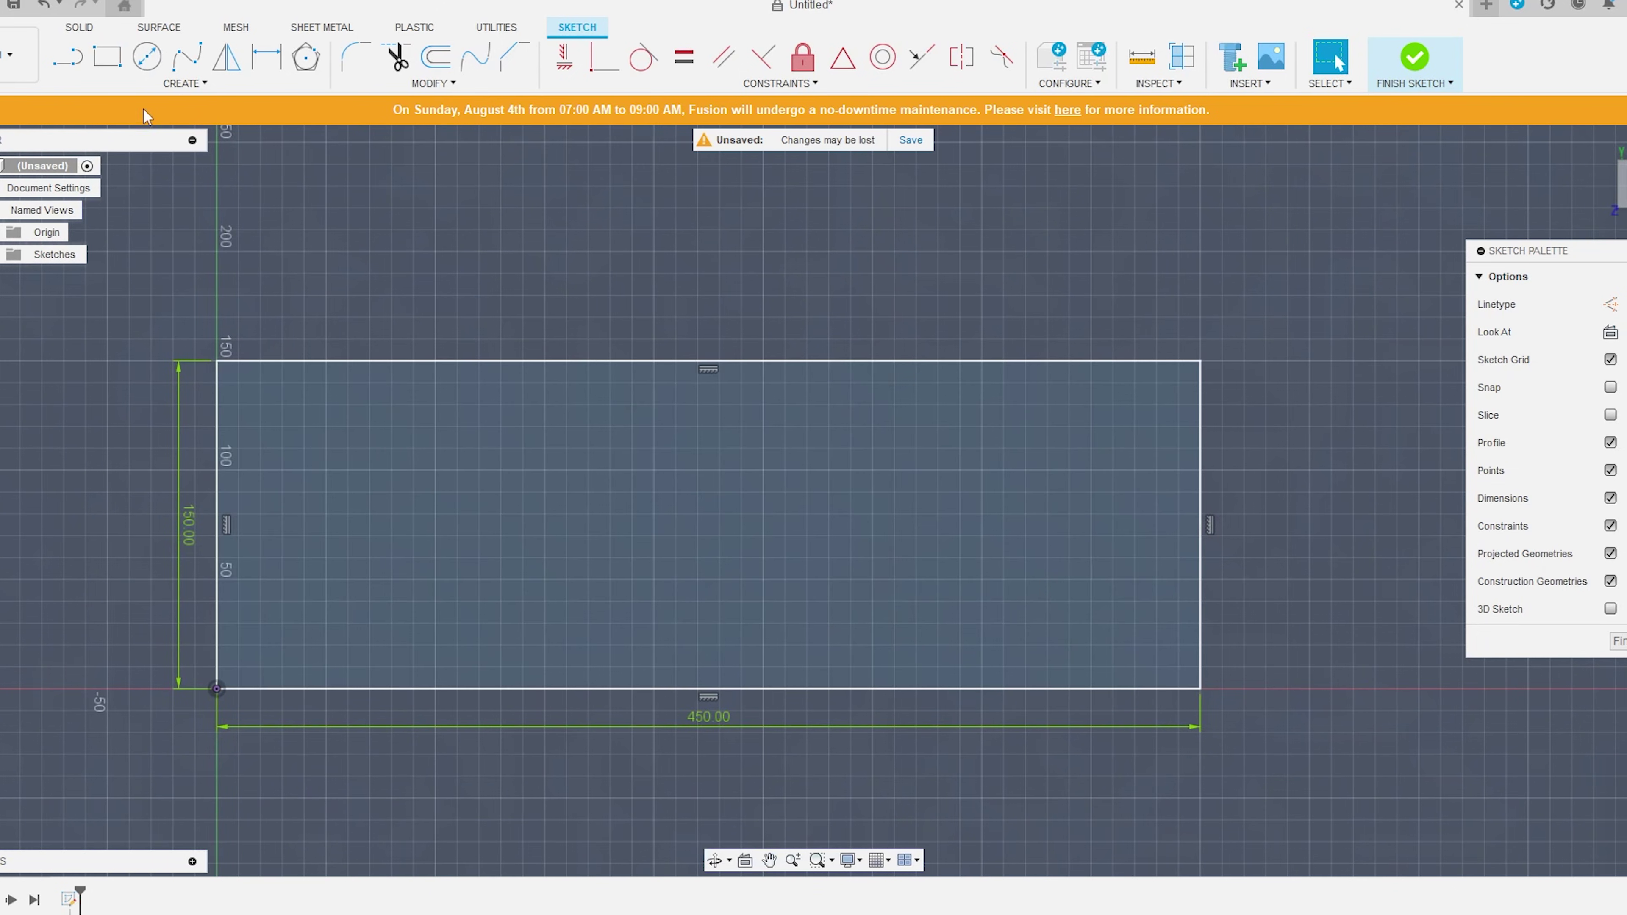
{"action": "left_click", "coordinate": [145, 84]}
Step: Add 70 mm 'CREATE.' text in Eras Bold ITC across the rectangle and lower its top edge
{"action": "left_click", "coordinate": [147, 282]}
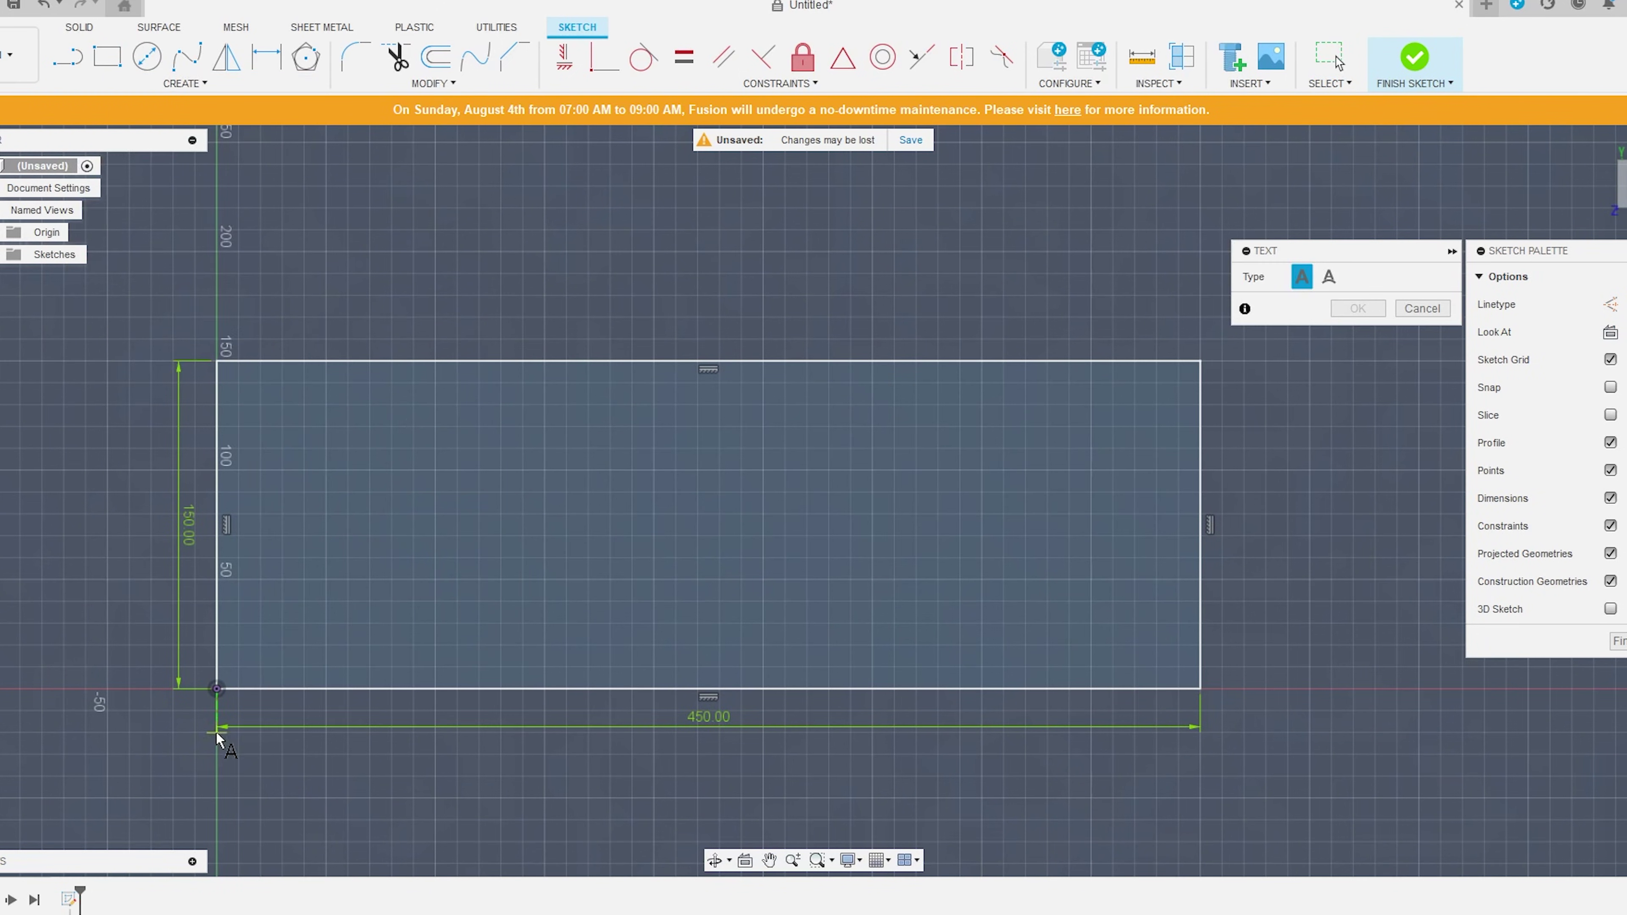
{"action": "left_click", "coordinate": [1202, 364]}
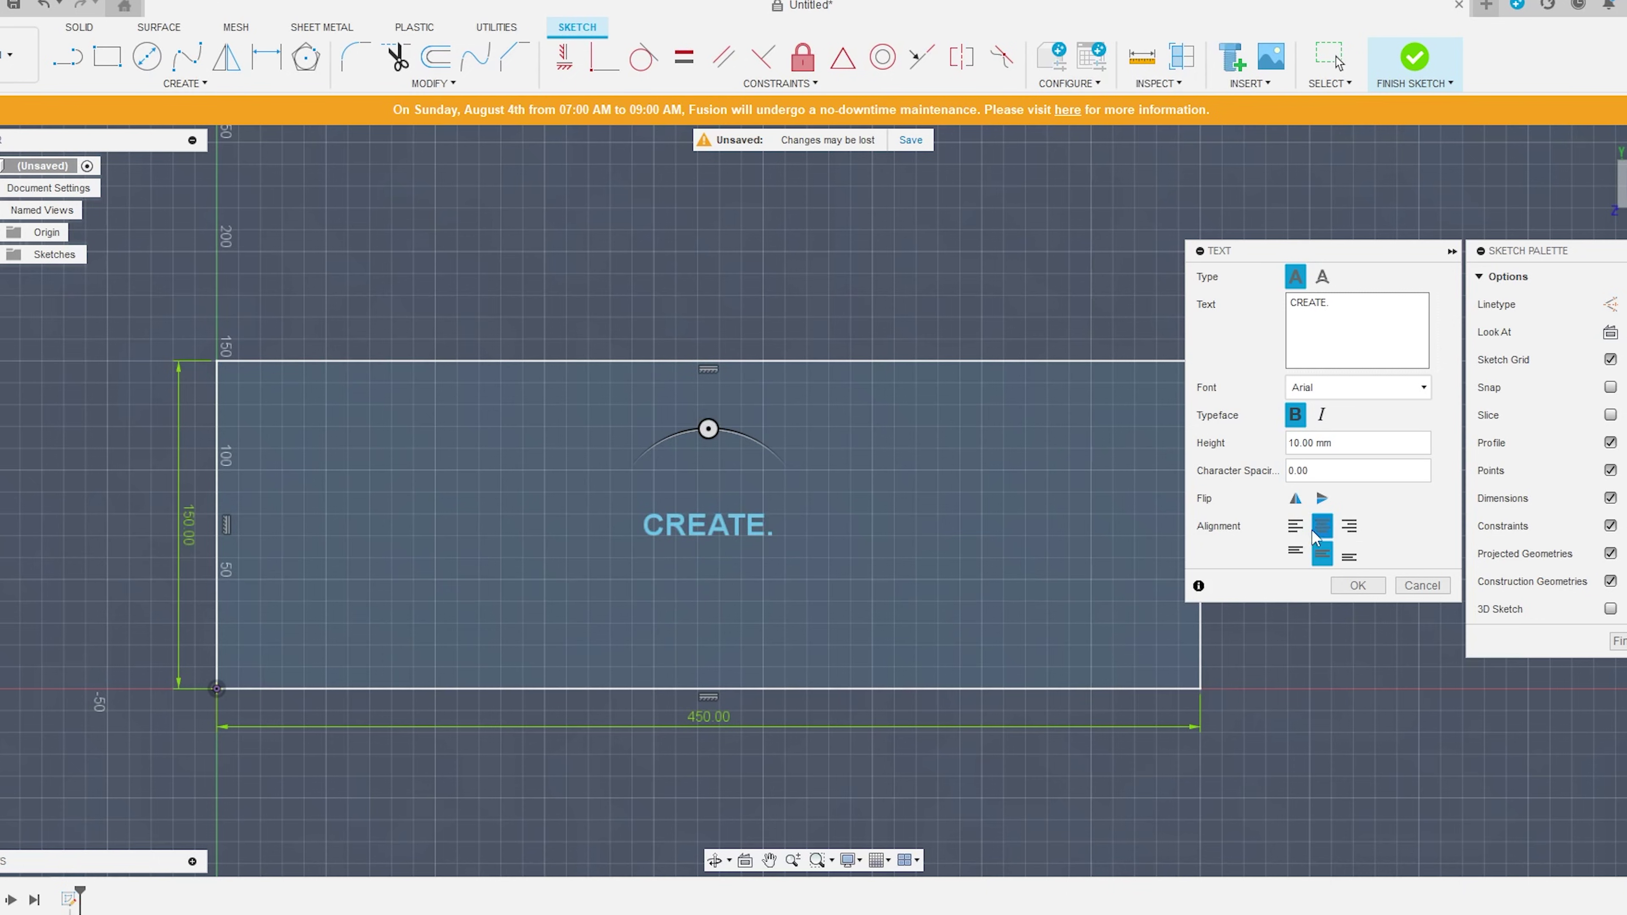
{"action": "left_click", "coordinate": [1358, 443]}
{"action": "type", "text": "70"}
{"action": "left_click", "coordinate": [1358, 387]}
{"action": "scroll", "coordinate": [1356, 491], "scroll_direction": "down", "scroll_amount": 3}
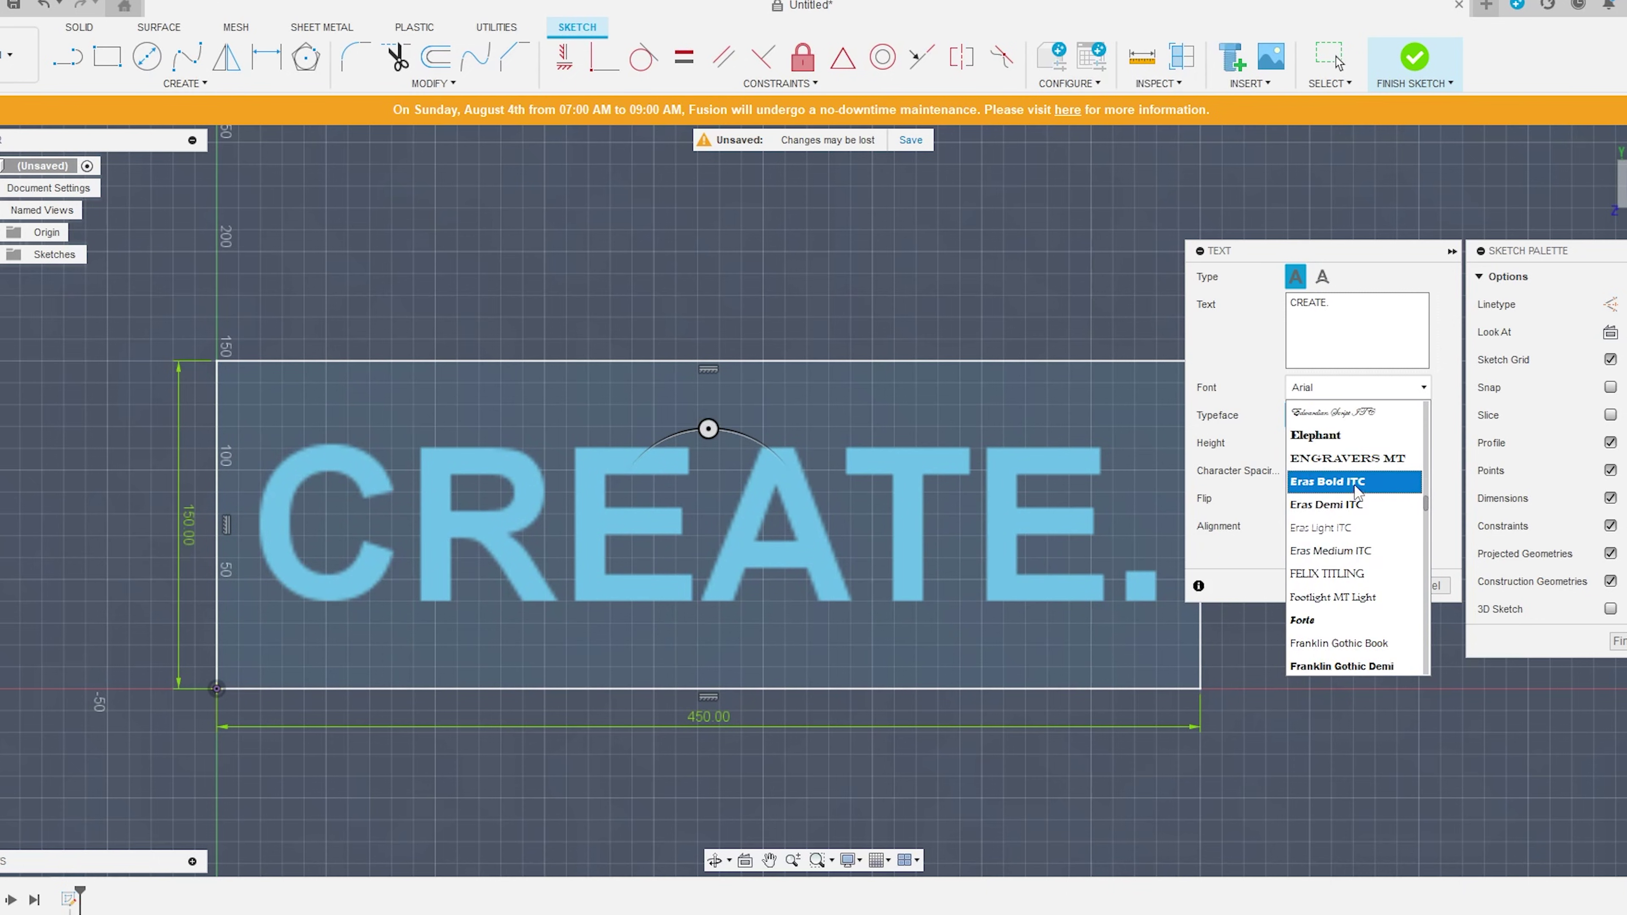
{"action": "left_click", "coordinate": [1353, 481]}
{"action": "left_click", "coordinate": [1409, 585]}
{"action": "left_click_drag", "start_coordinate": [785, 363], "coordinate": [344, 506]}
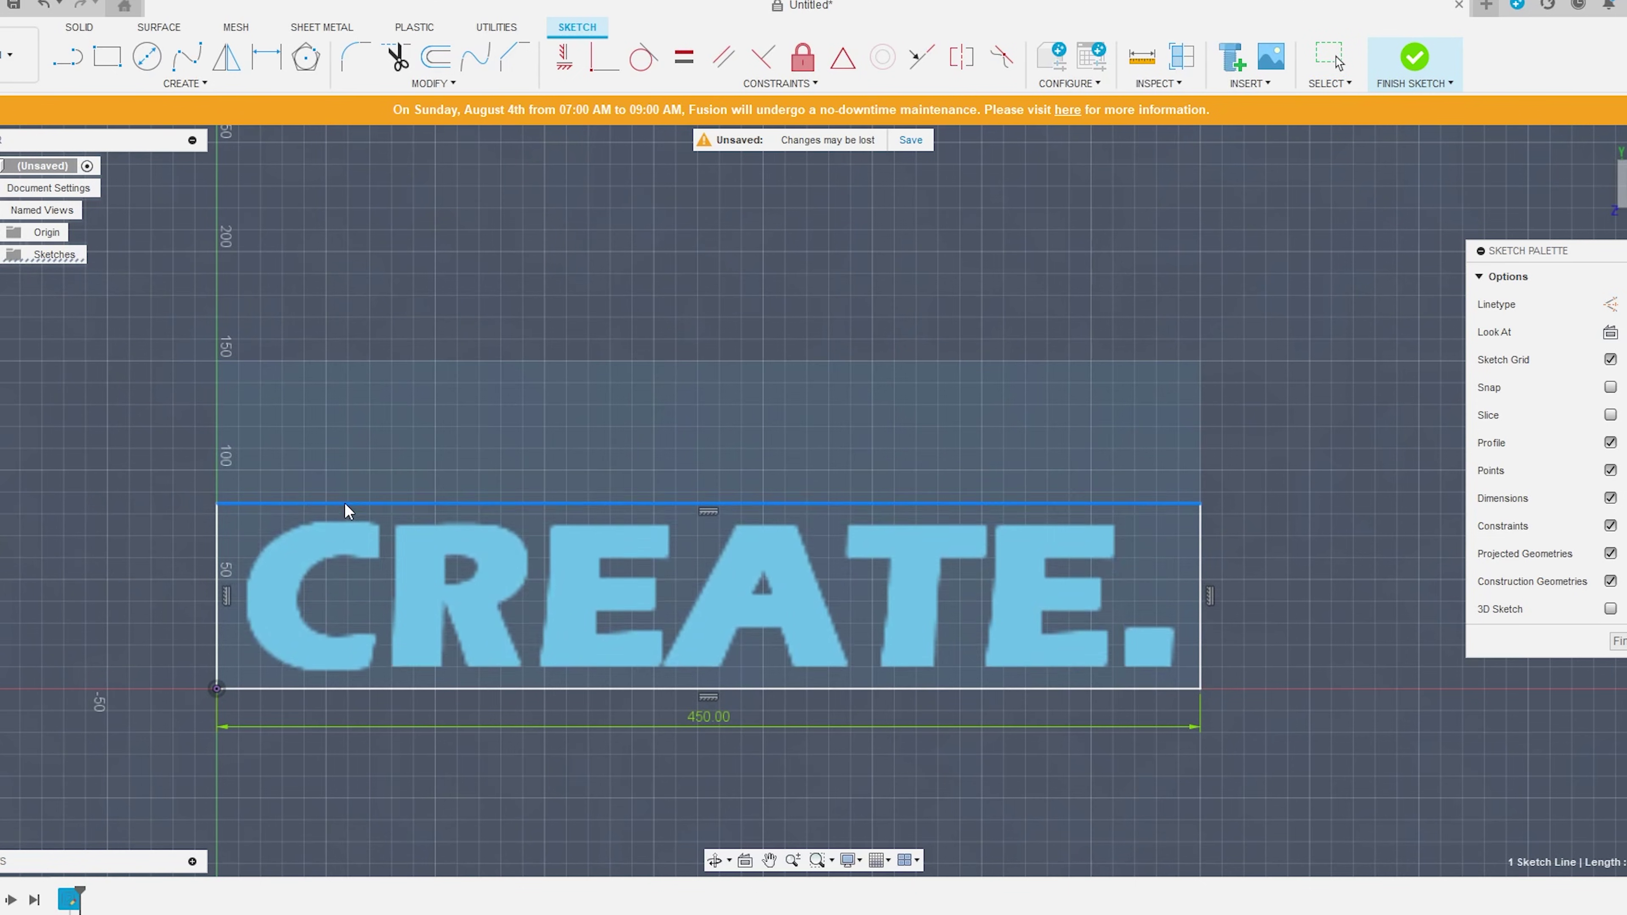
{"action": "left_click_drag", "start_coordinate": [221, 492], "coordinate": [1185, 670]}
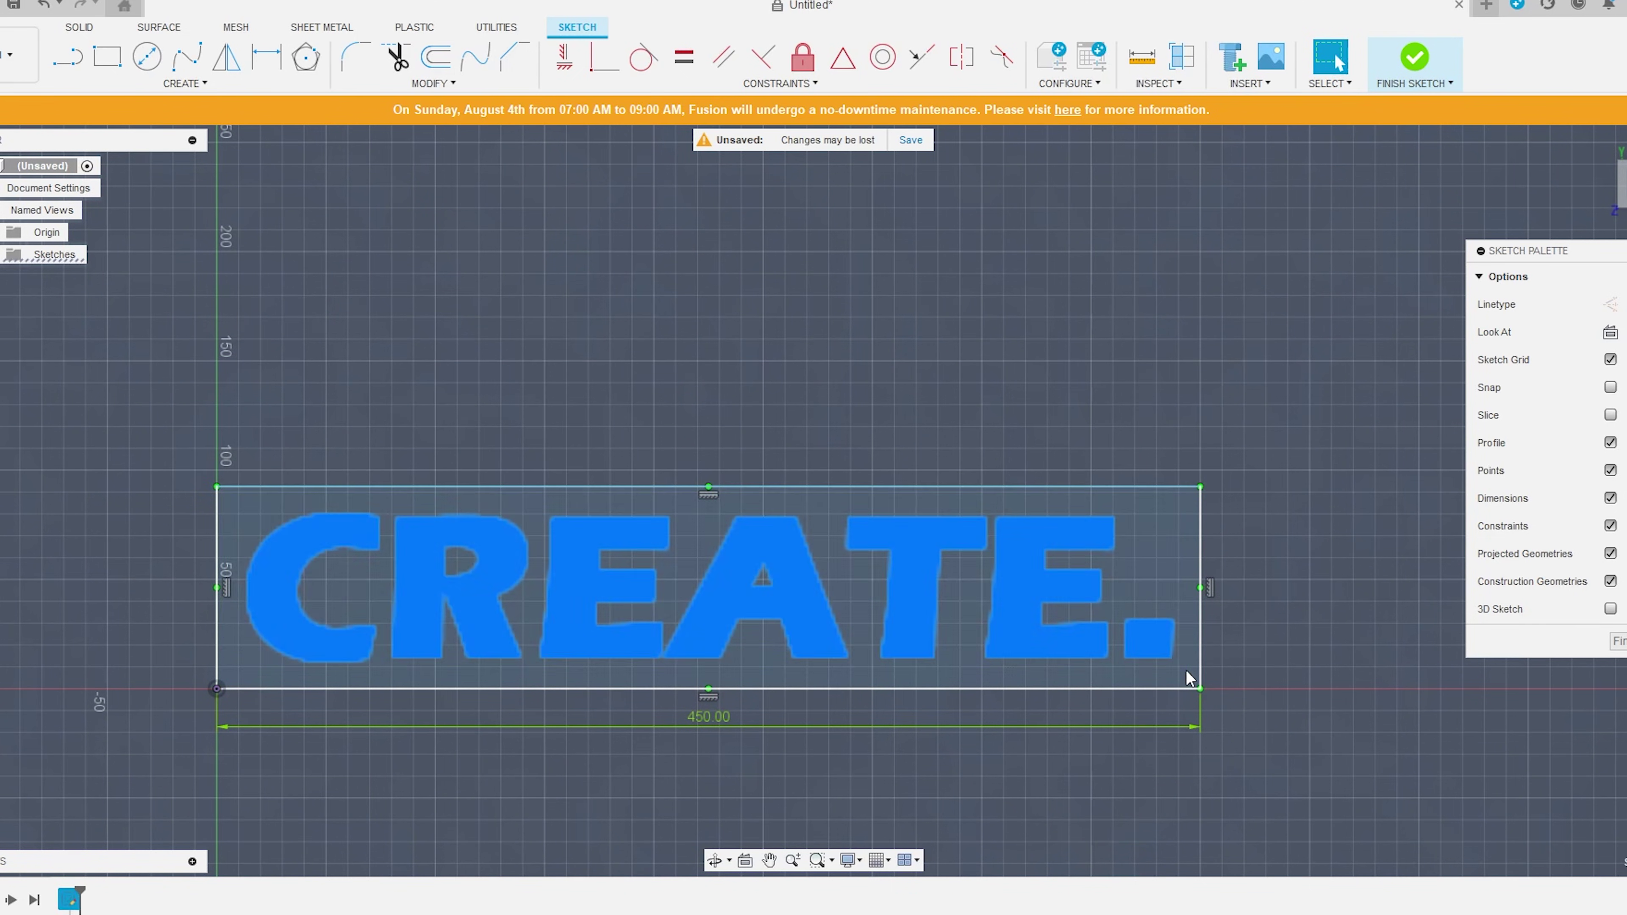
Step: Explode the CREATE. text into letter curves and apply the Fix constraint to them
{"action": "right_click", "coordinate": [1164, 650]}
{"action": "left_click", "coordinate": [1134, 809]}
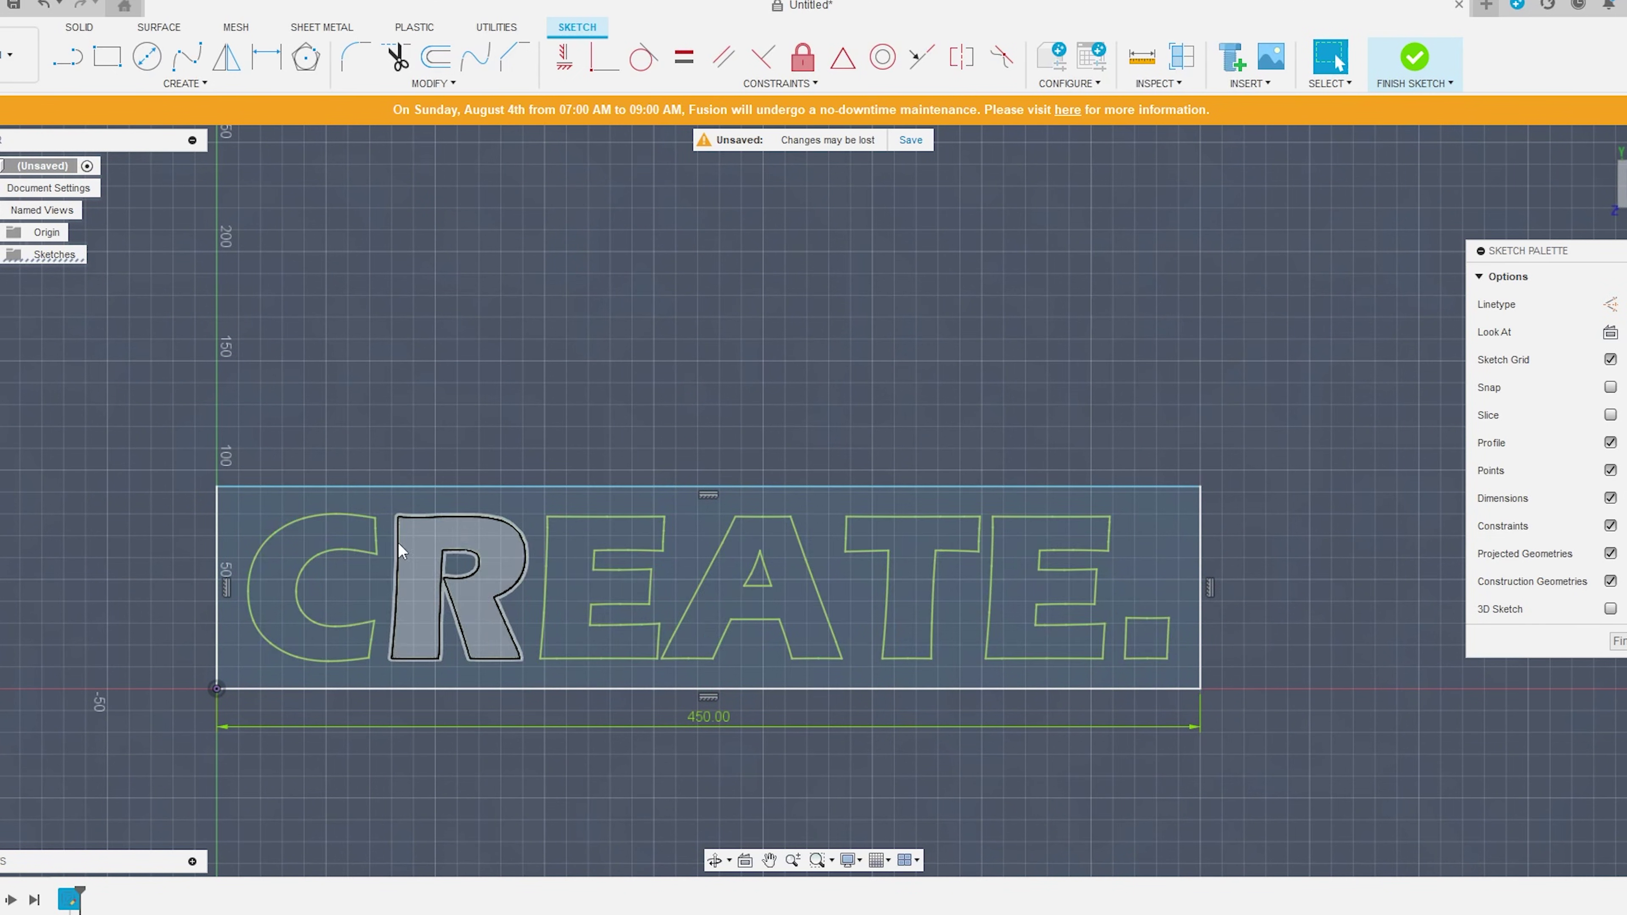
{"action": "left_click_drag", "start_coordinate": [232, 498], "coordinate": [1193, 678]}
{"action": "left_click", "coordinate": [803, 57]}
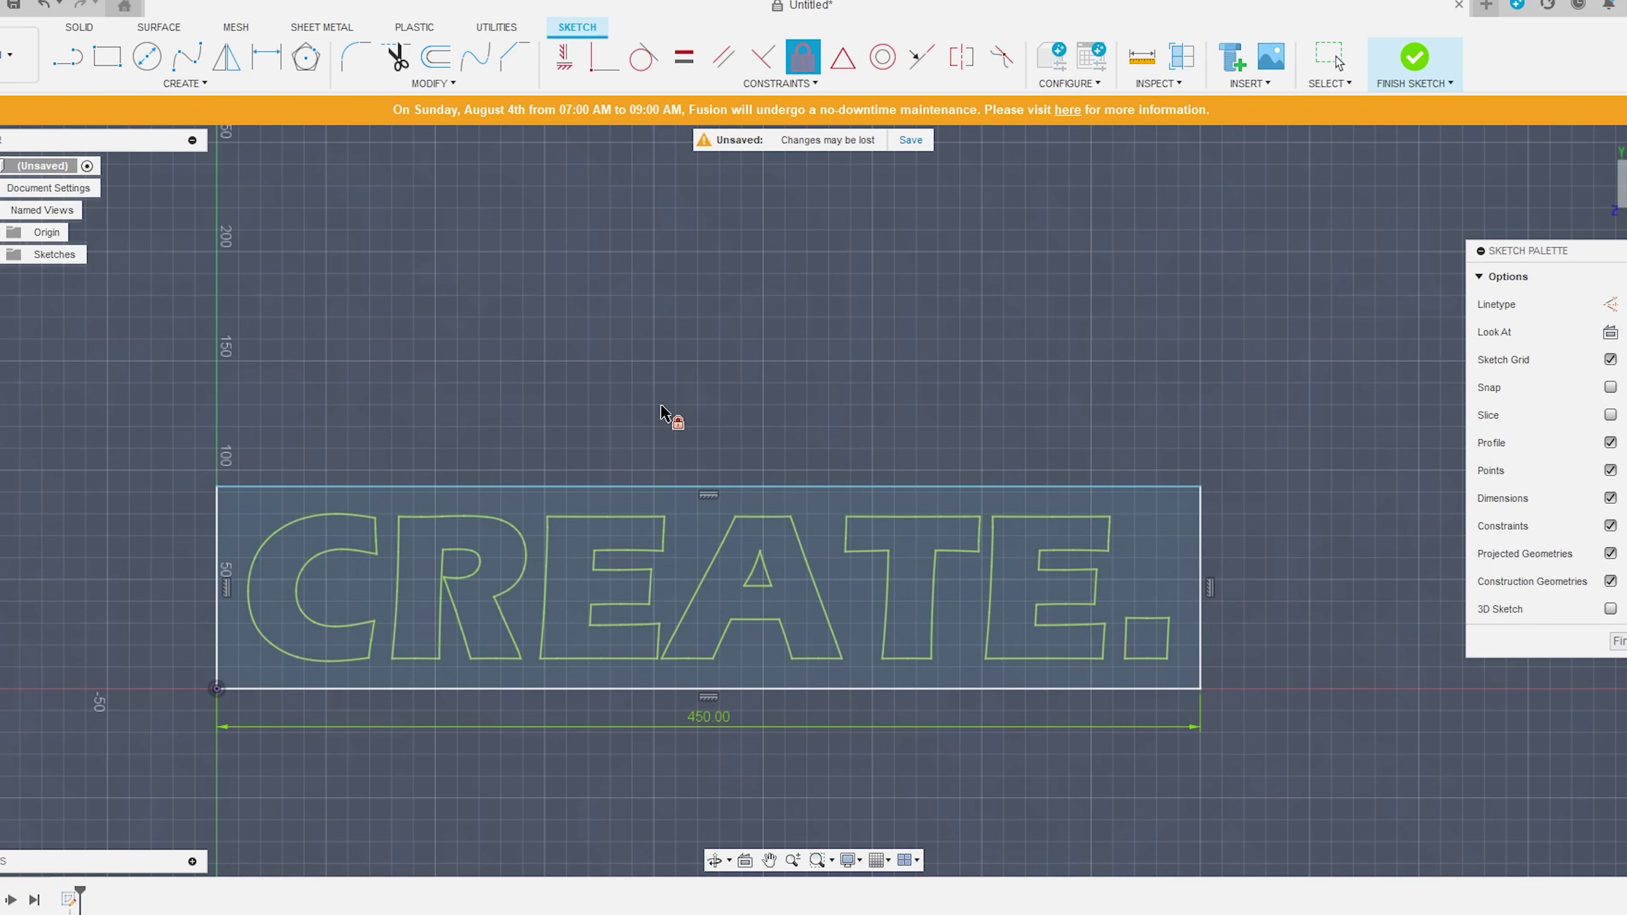
{"action": "left_click_drag", "start_coordinate": [231, 506], "coordinate": [1179, 672]}
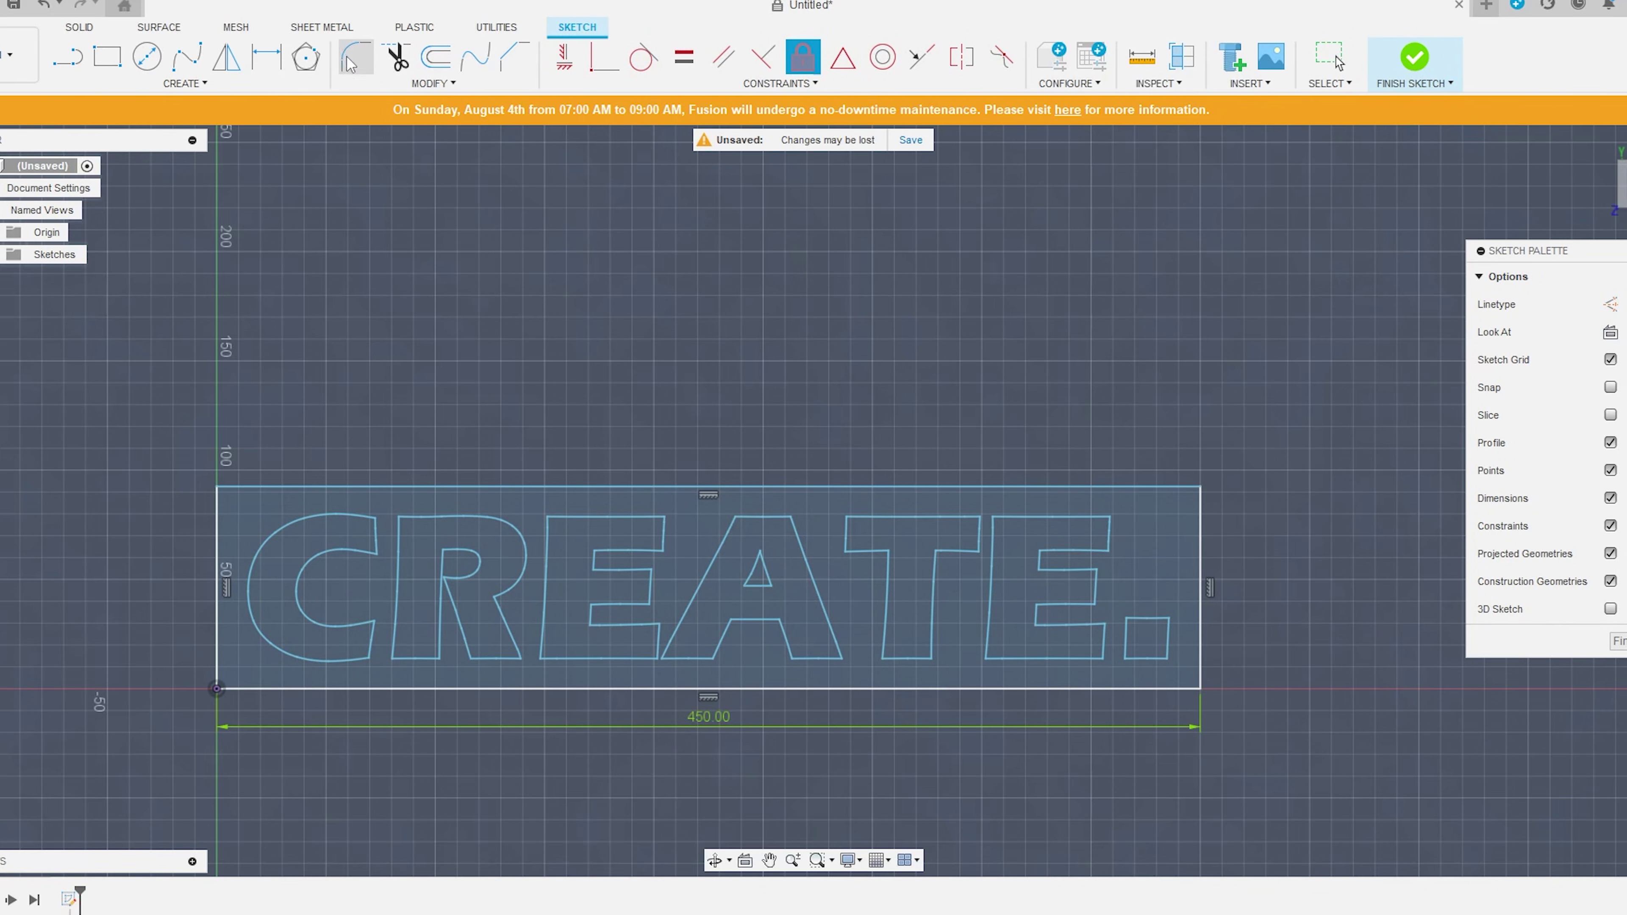
Step: Fillet the rectangle's corners to a 10 mm radius and finish the sketch
{"action": "left_click", "coordinate": [221, 487]}
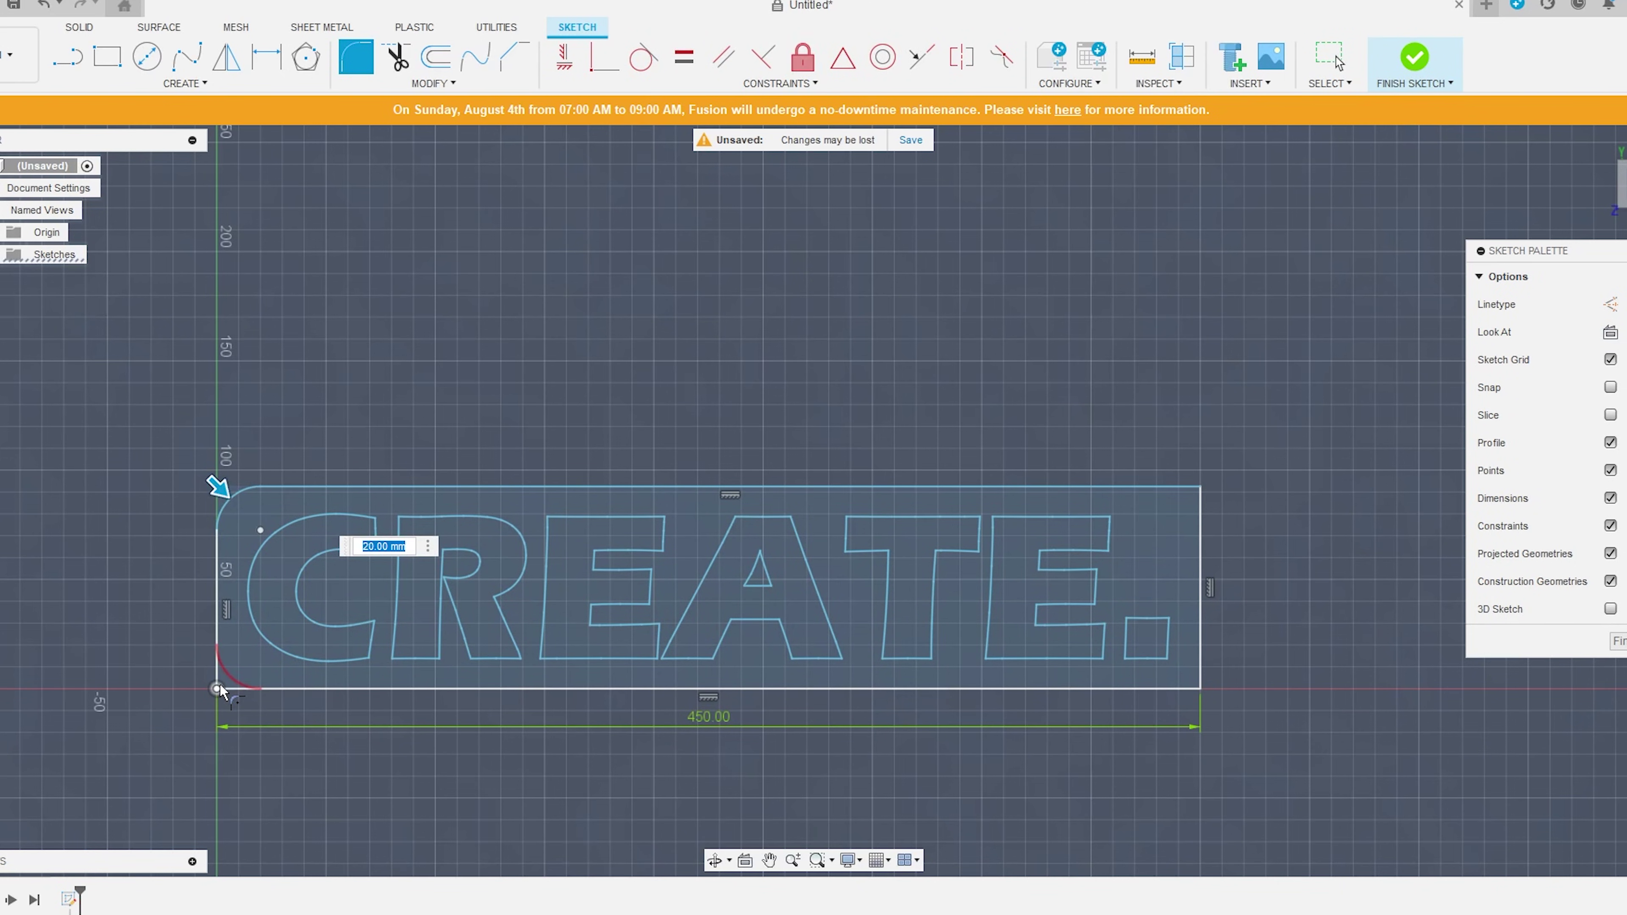
{"action": "left_click", "coordinate": [1197, 689]}
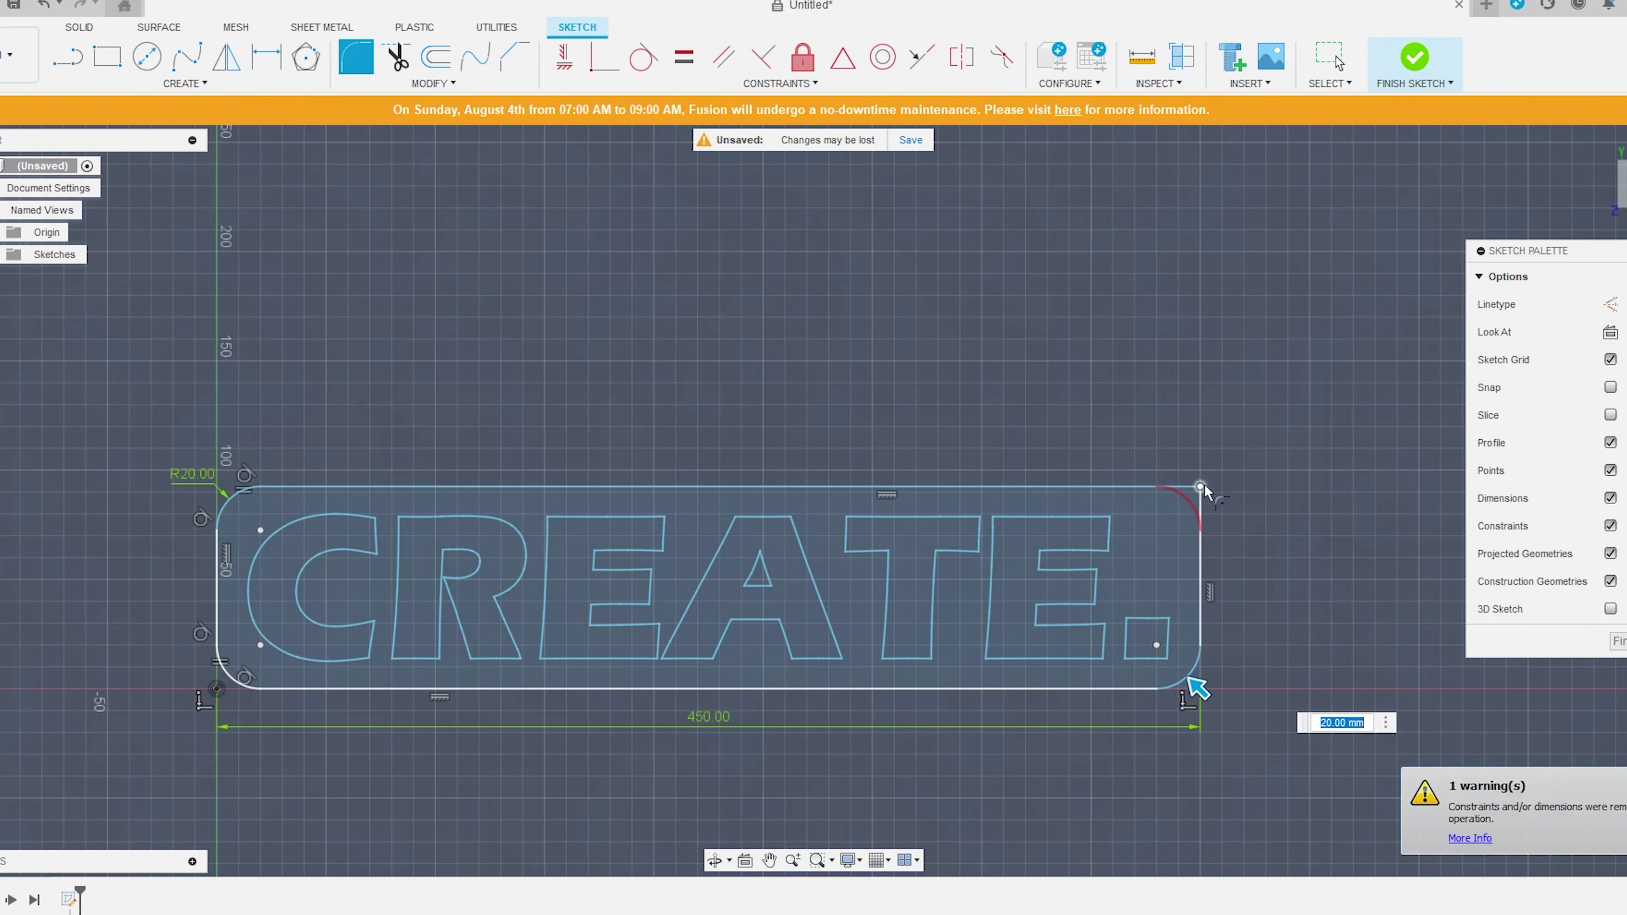
{"action": "left_click", "coordinate": [1197, 488]}
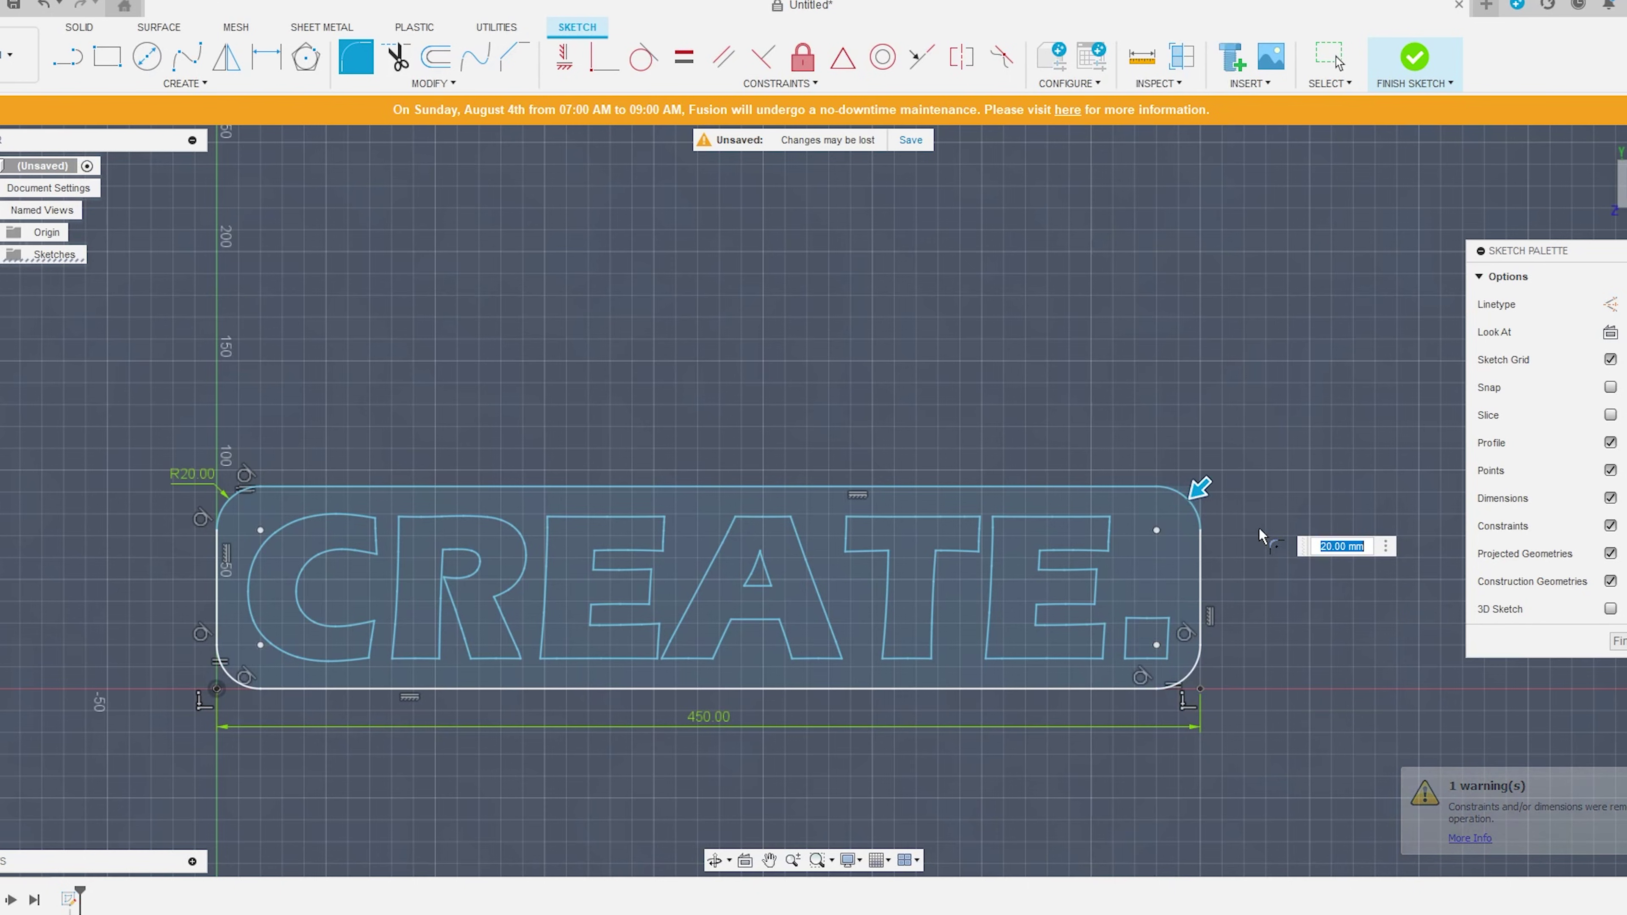
{"action": "mouse_move", "coordinate": [1204, 485]}
{"action": "left_mouse_down"}
{"action": "mouse_move", "coordinate": [1220, 467]}
{"action": "mouse_move", "coordinate": [1207, 482]}
{"action": "left_mouse_up"}
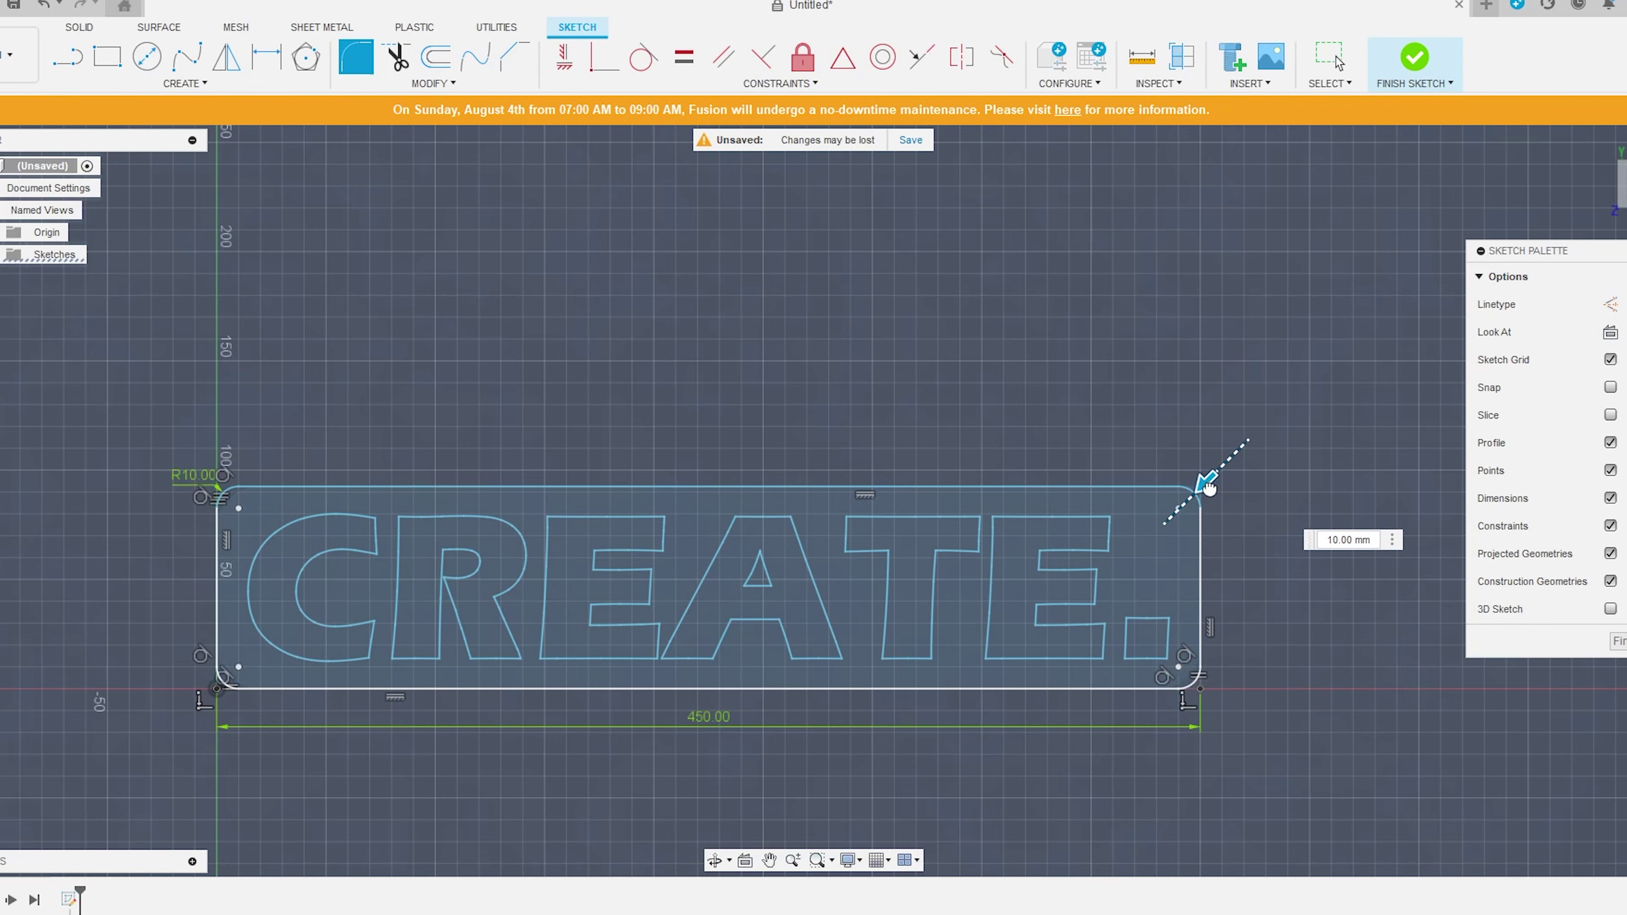
{"action": "key", "text": "e"}
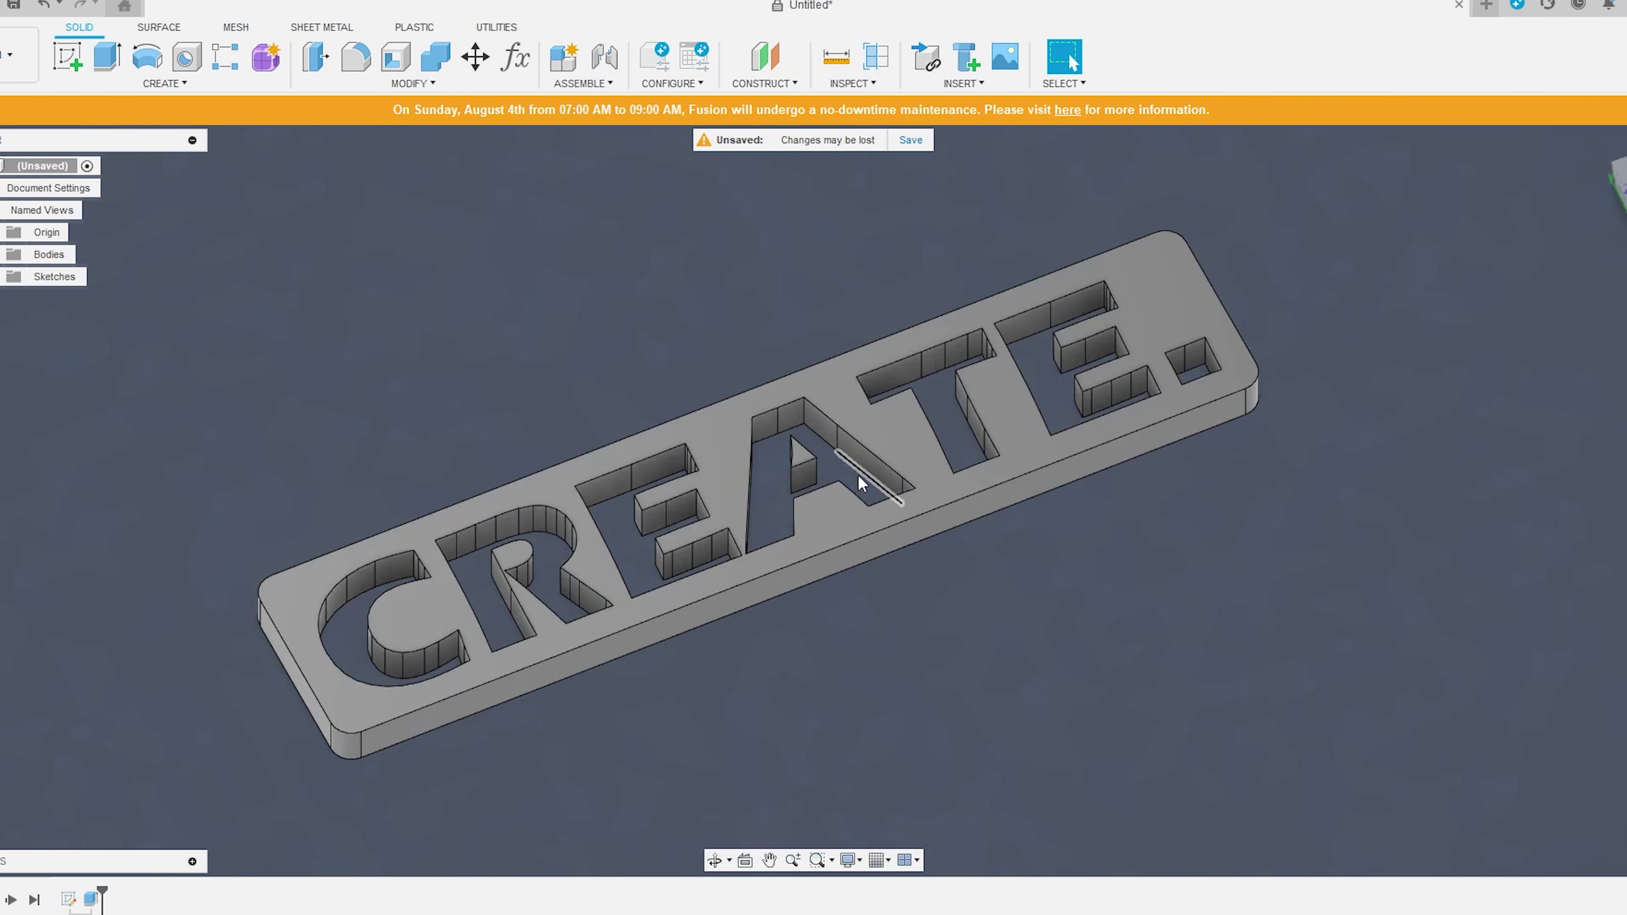
Step: Offset the C letter outline by 1.5 mm
{"action": "middle_click_drag", "start_coordinate": [857, 476], "coordinate": [971, 677], "text": "shift"}
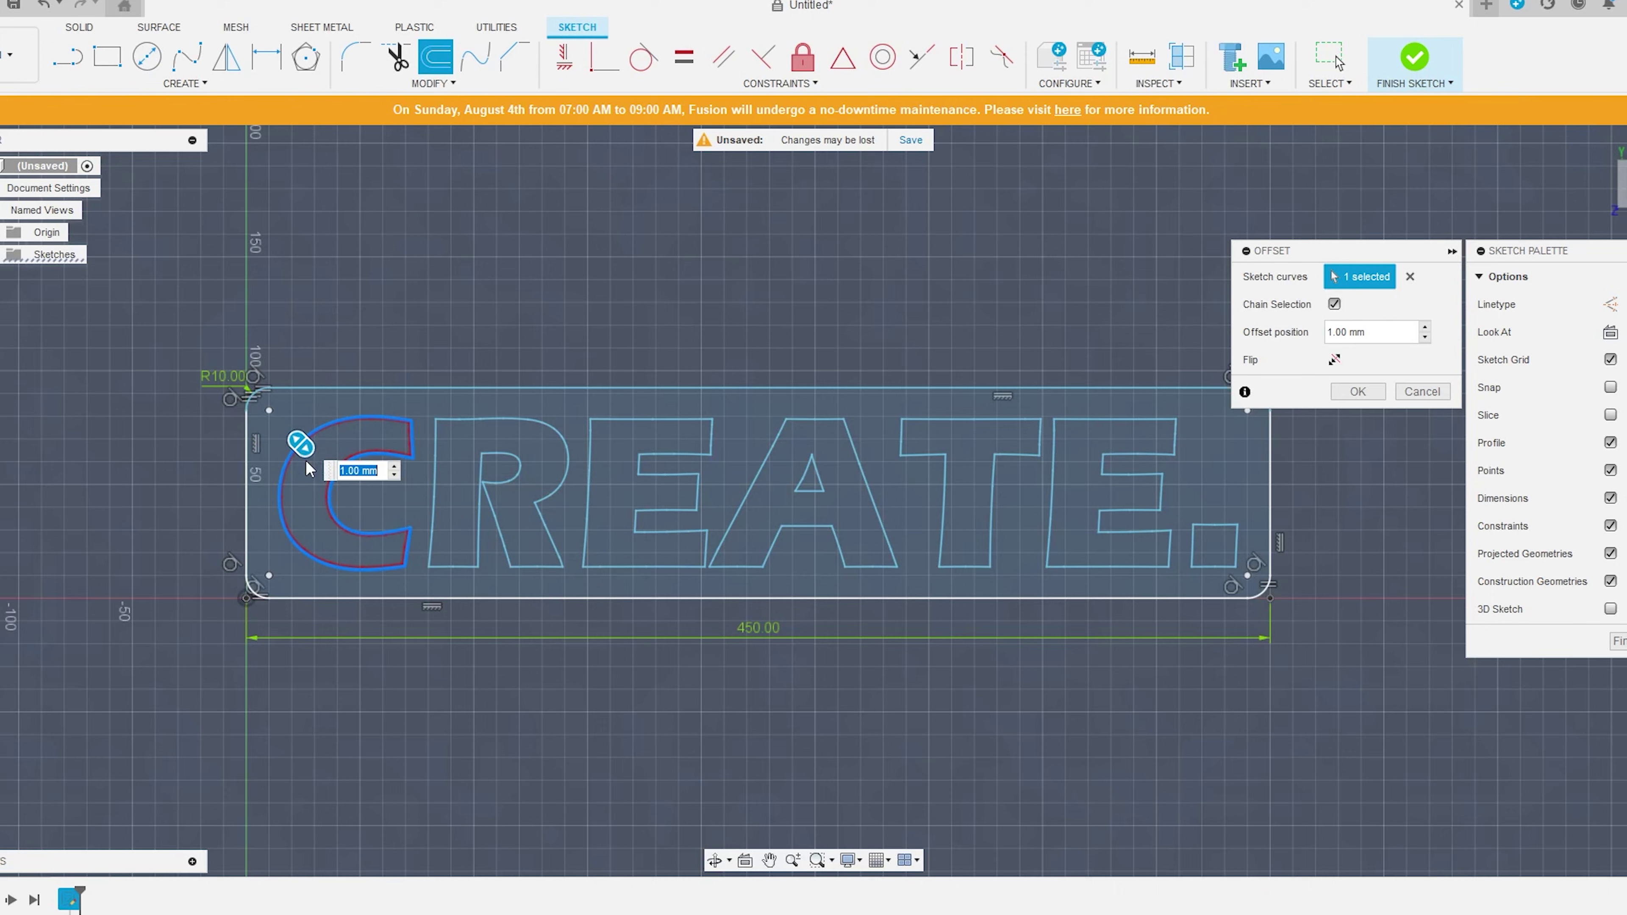
{"action": "scroll", "coordinate": [294, 470], "scroll_direction": "up", "scroll_amount": 3}
{"action": "scroll", "coordinate": [294, 463], "scroll_direction": "up", "scroll_amount": 1}
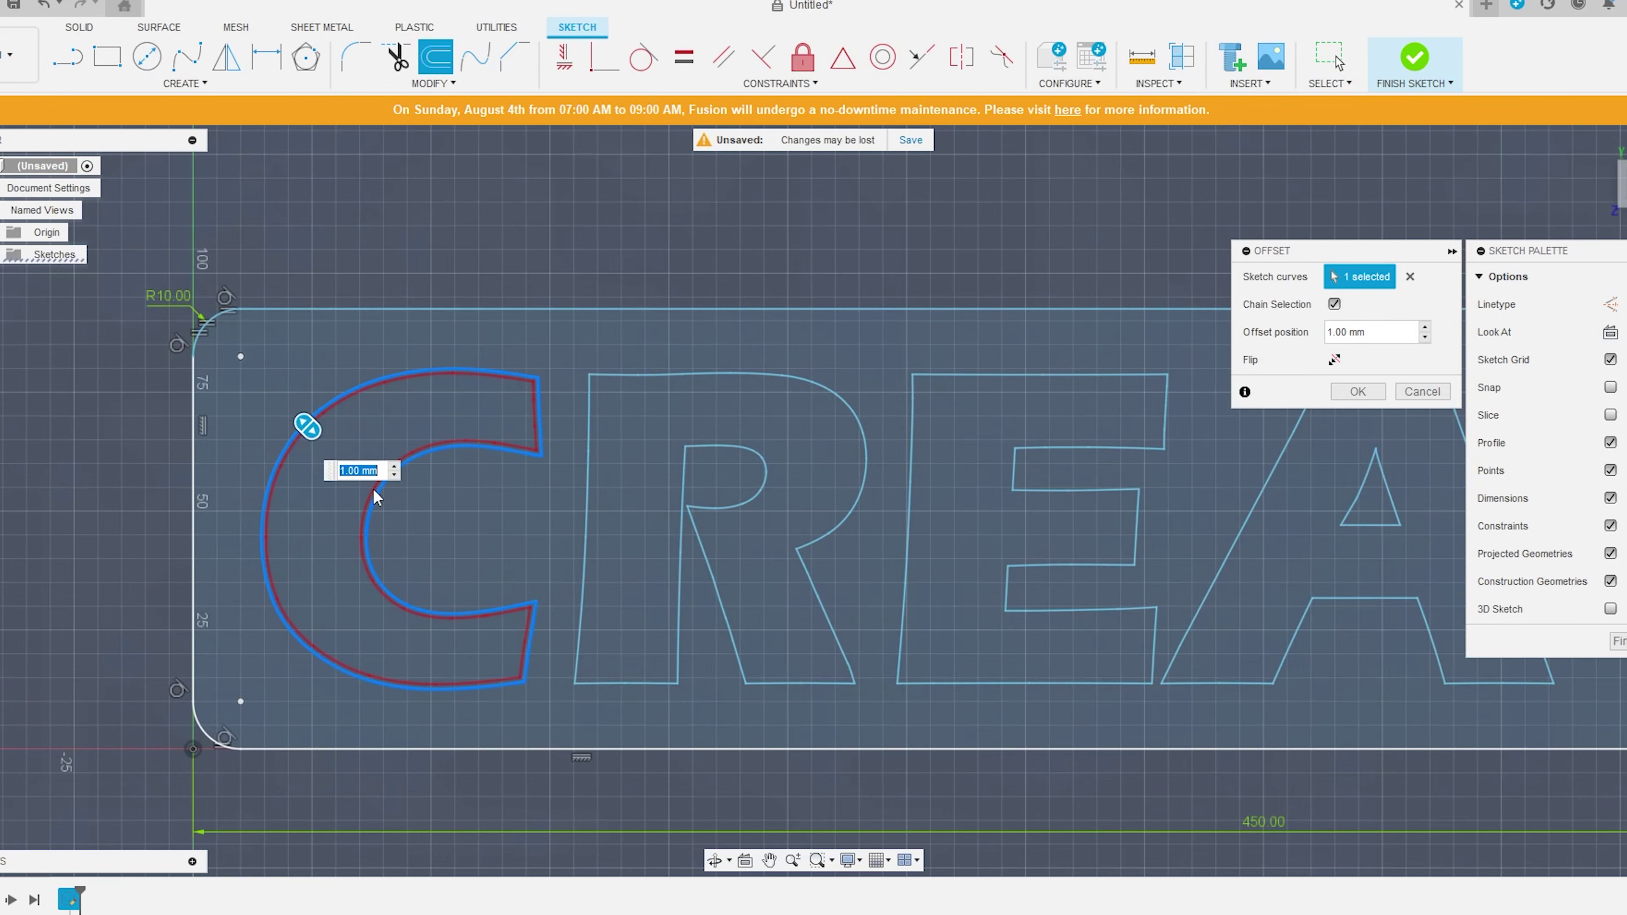
{"action": "type", "text": "-1"}
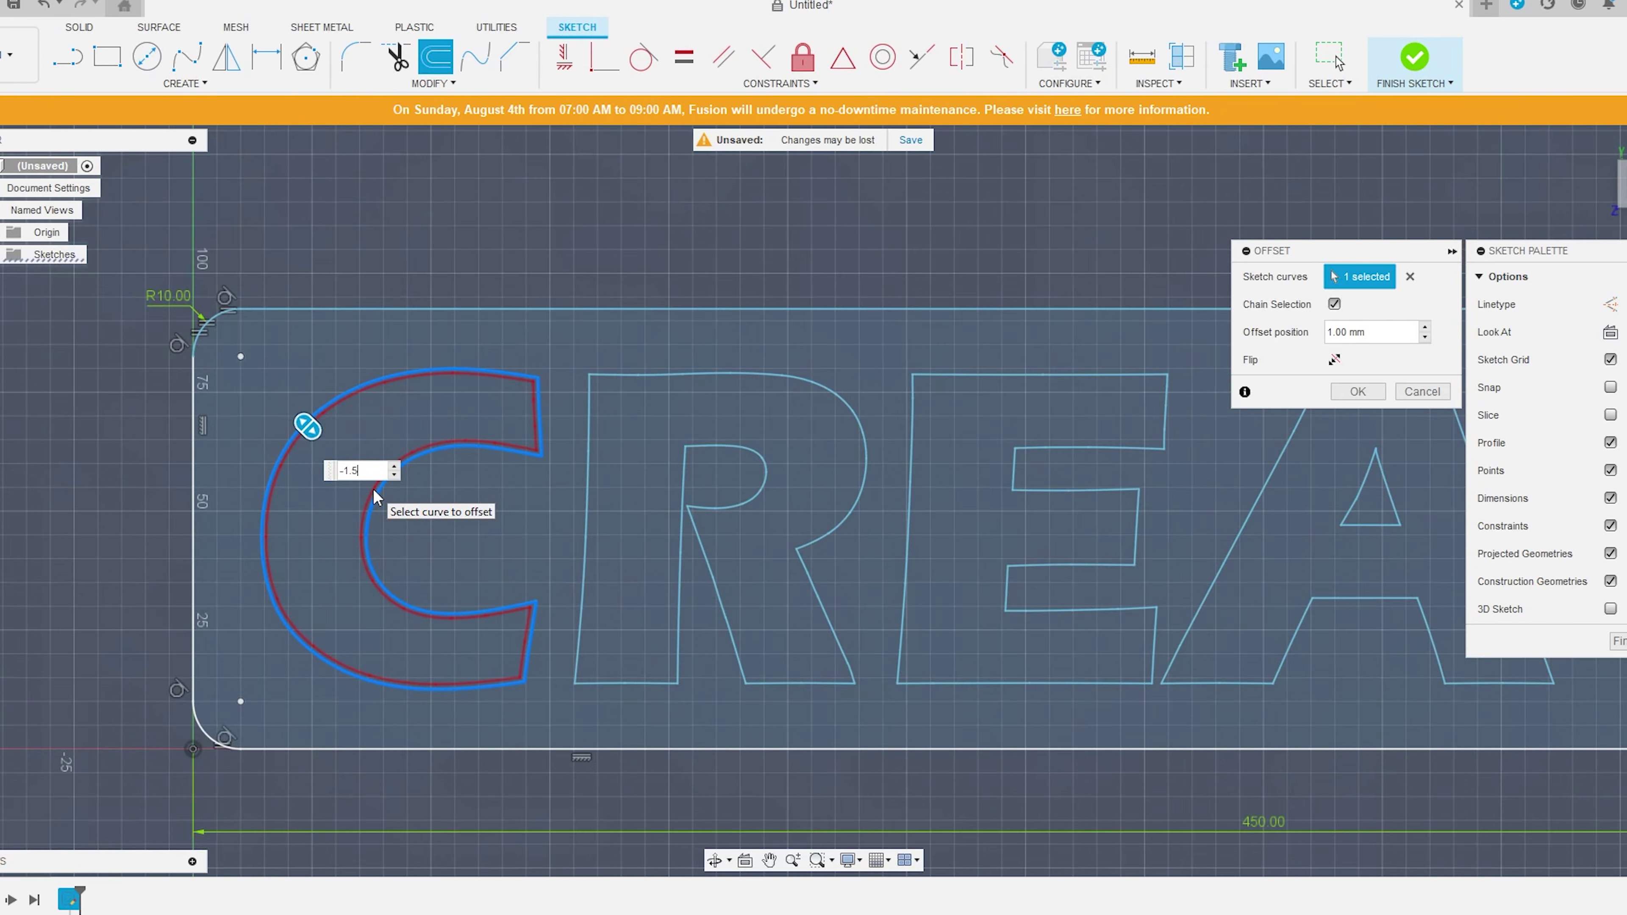
{"action": "type", "text": ".5"}
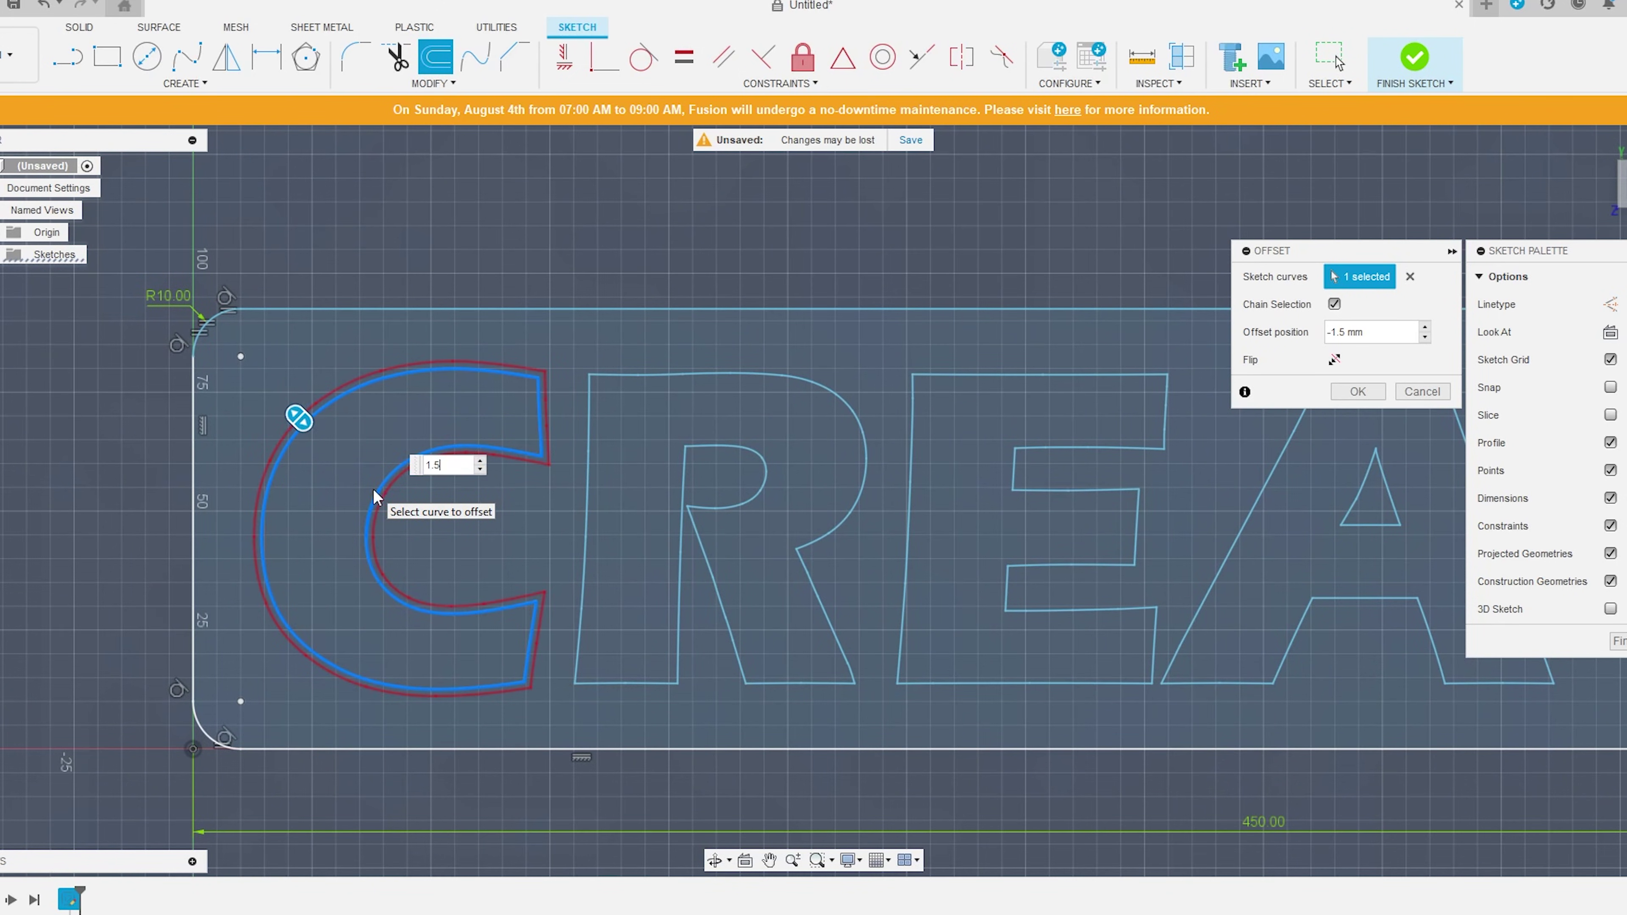
{"action": "key", "text": "Return"}
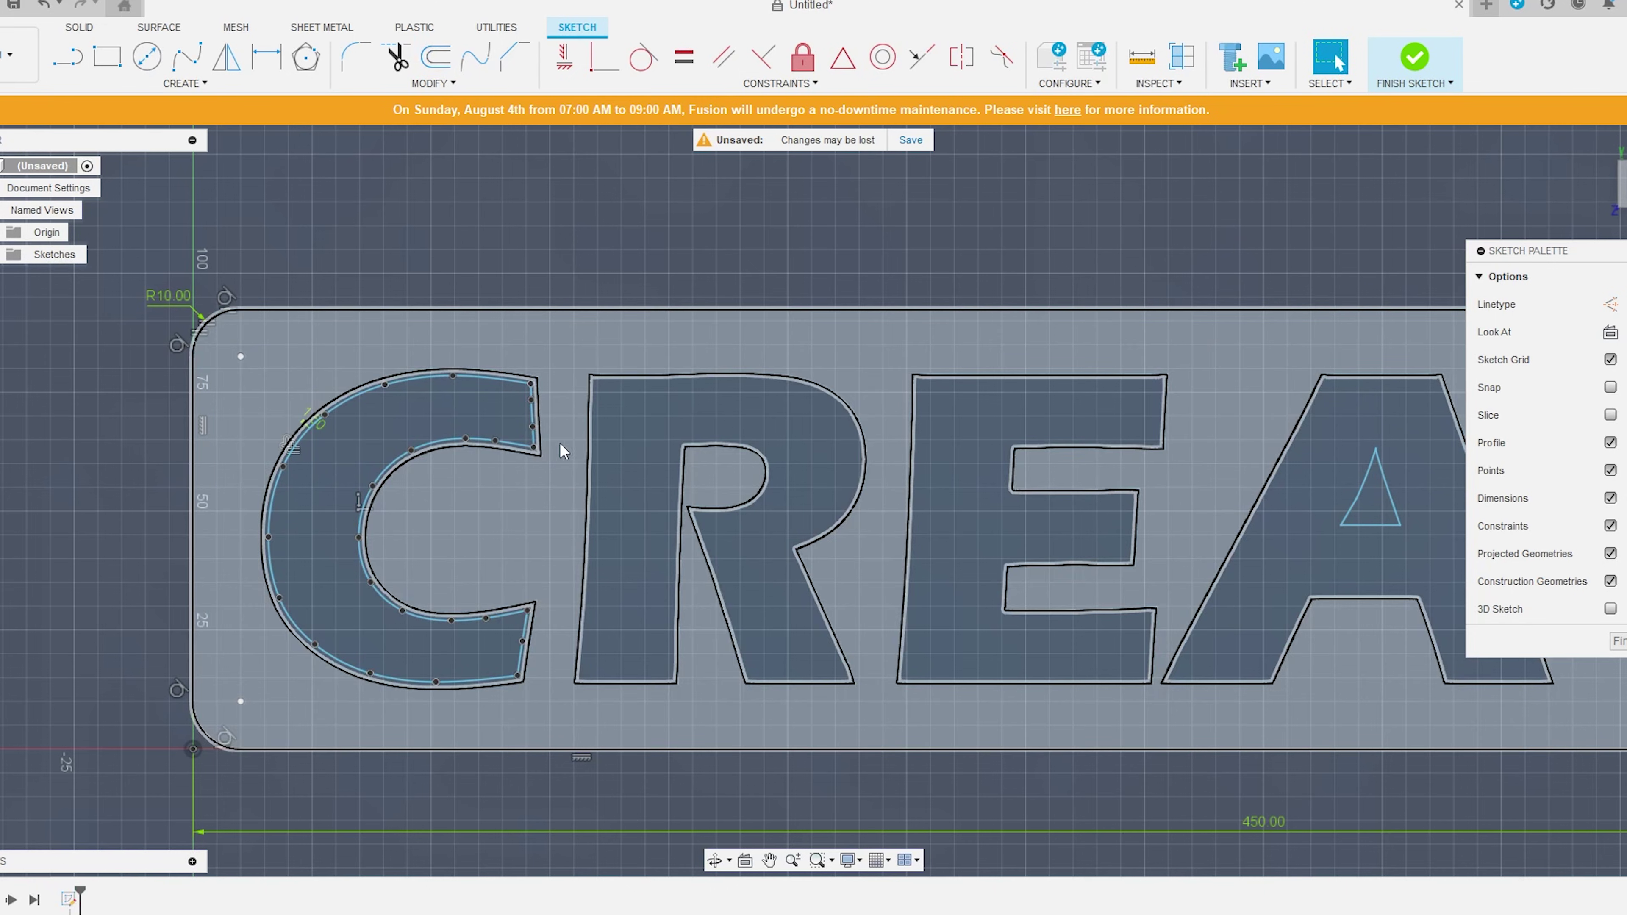
Step: Offset the R, E and remaining letter outlines by 1.5 mm each
{"action": "double_click", "coordinate": [664, 376]}
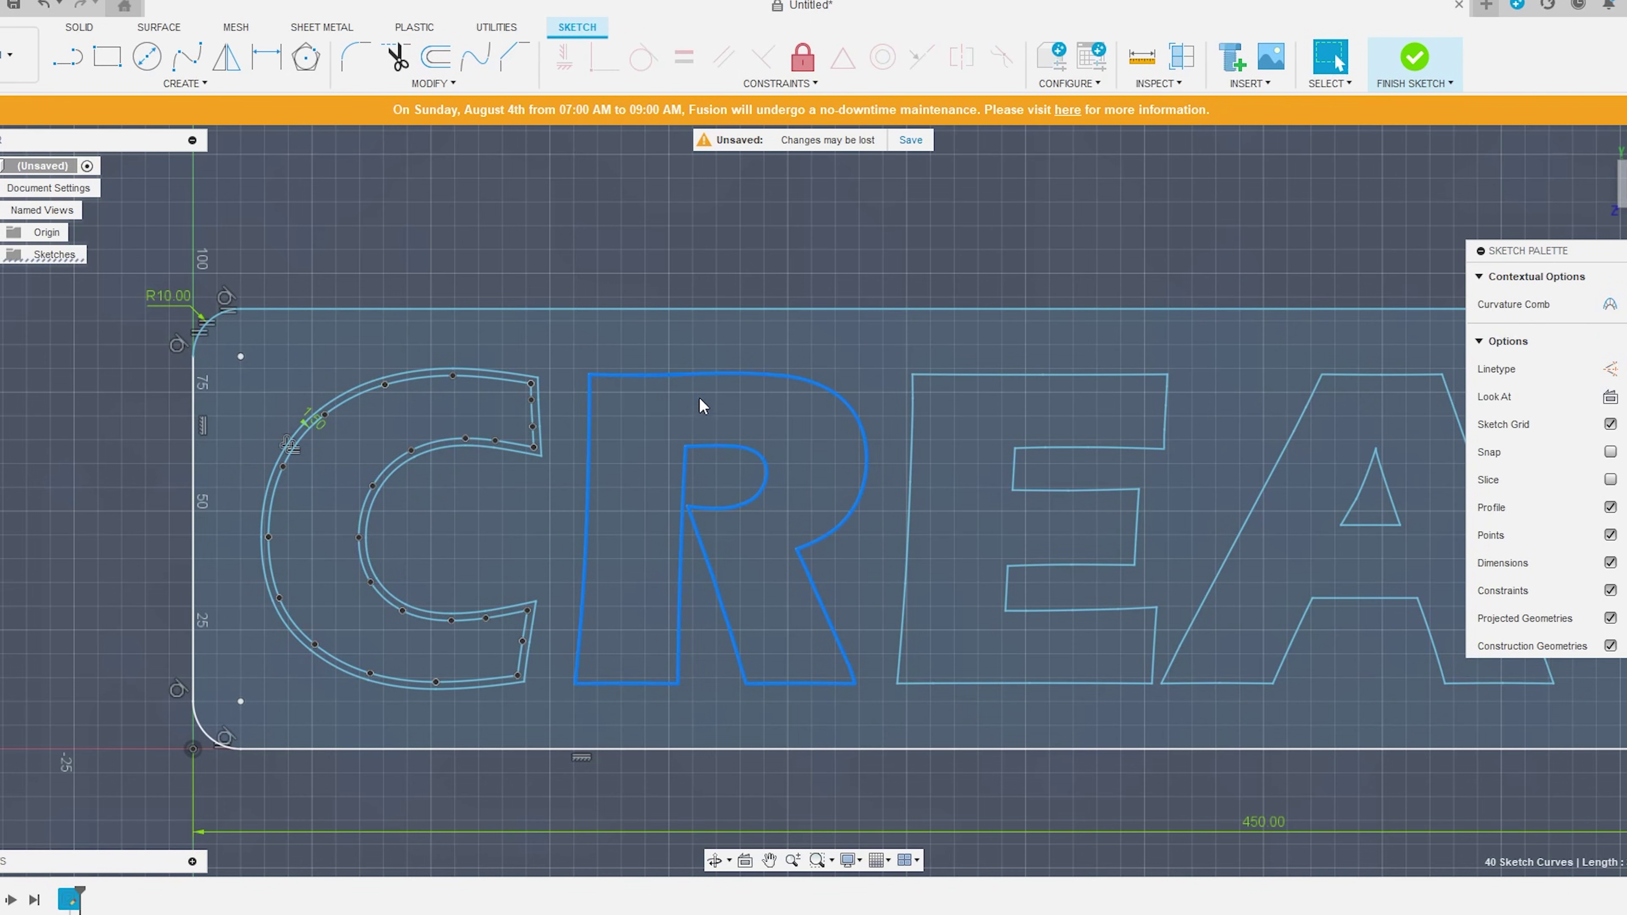
{"action": "type", "text": "o1.5"}
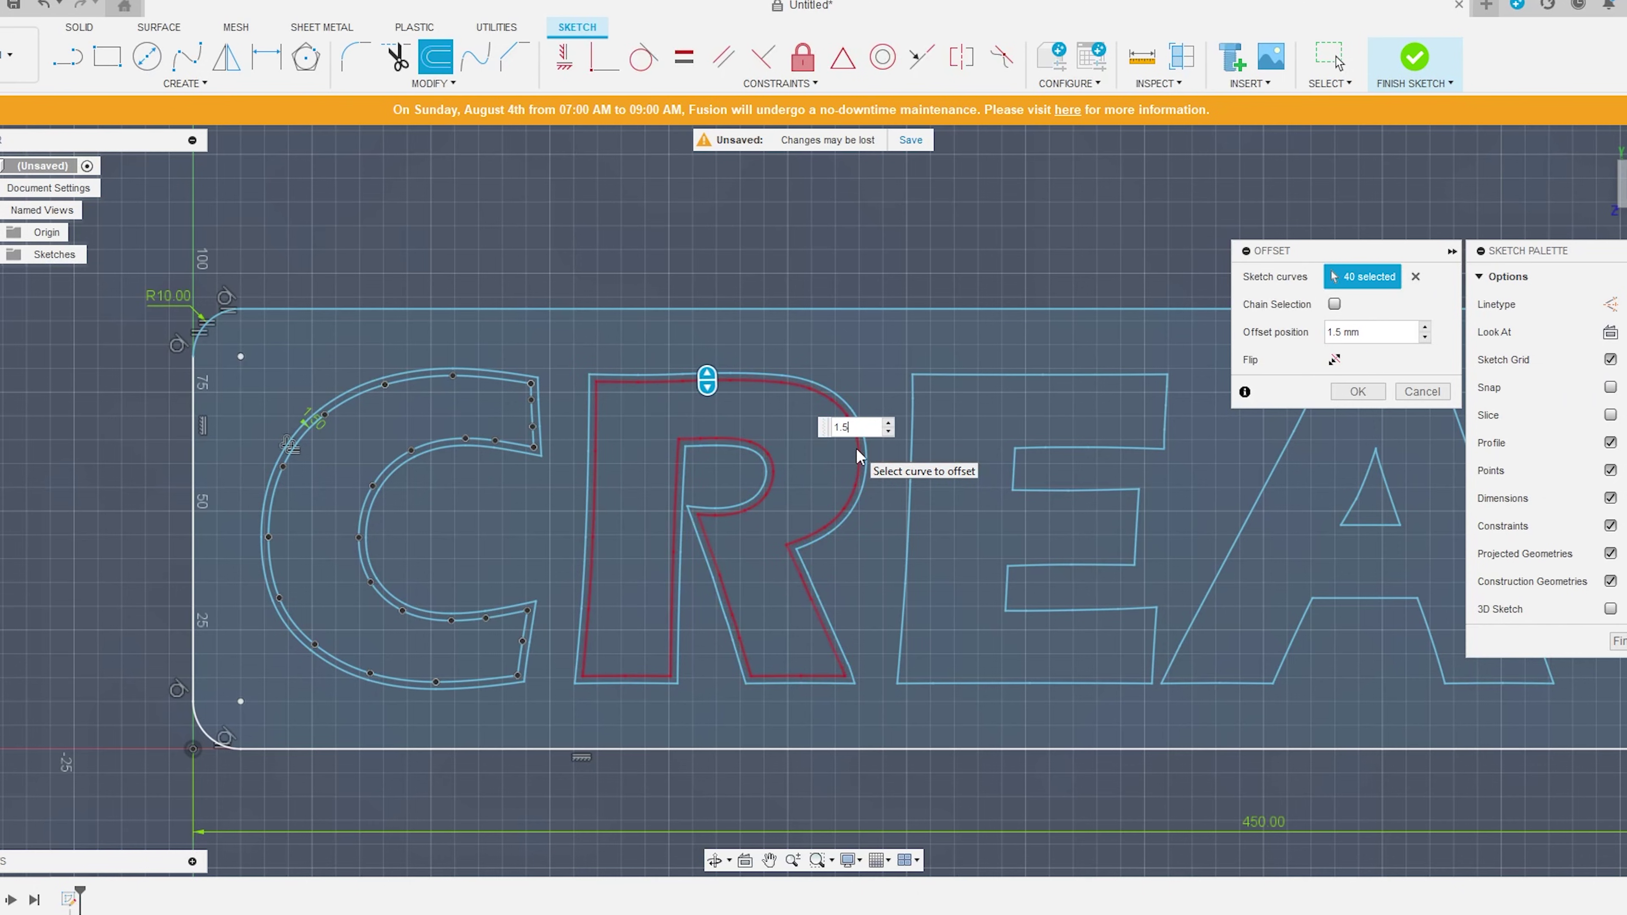
{"action": "key", "text": "Return"}
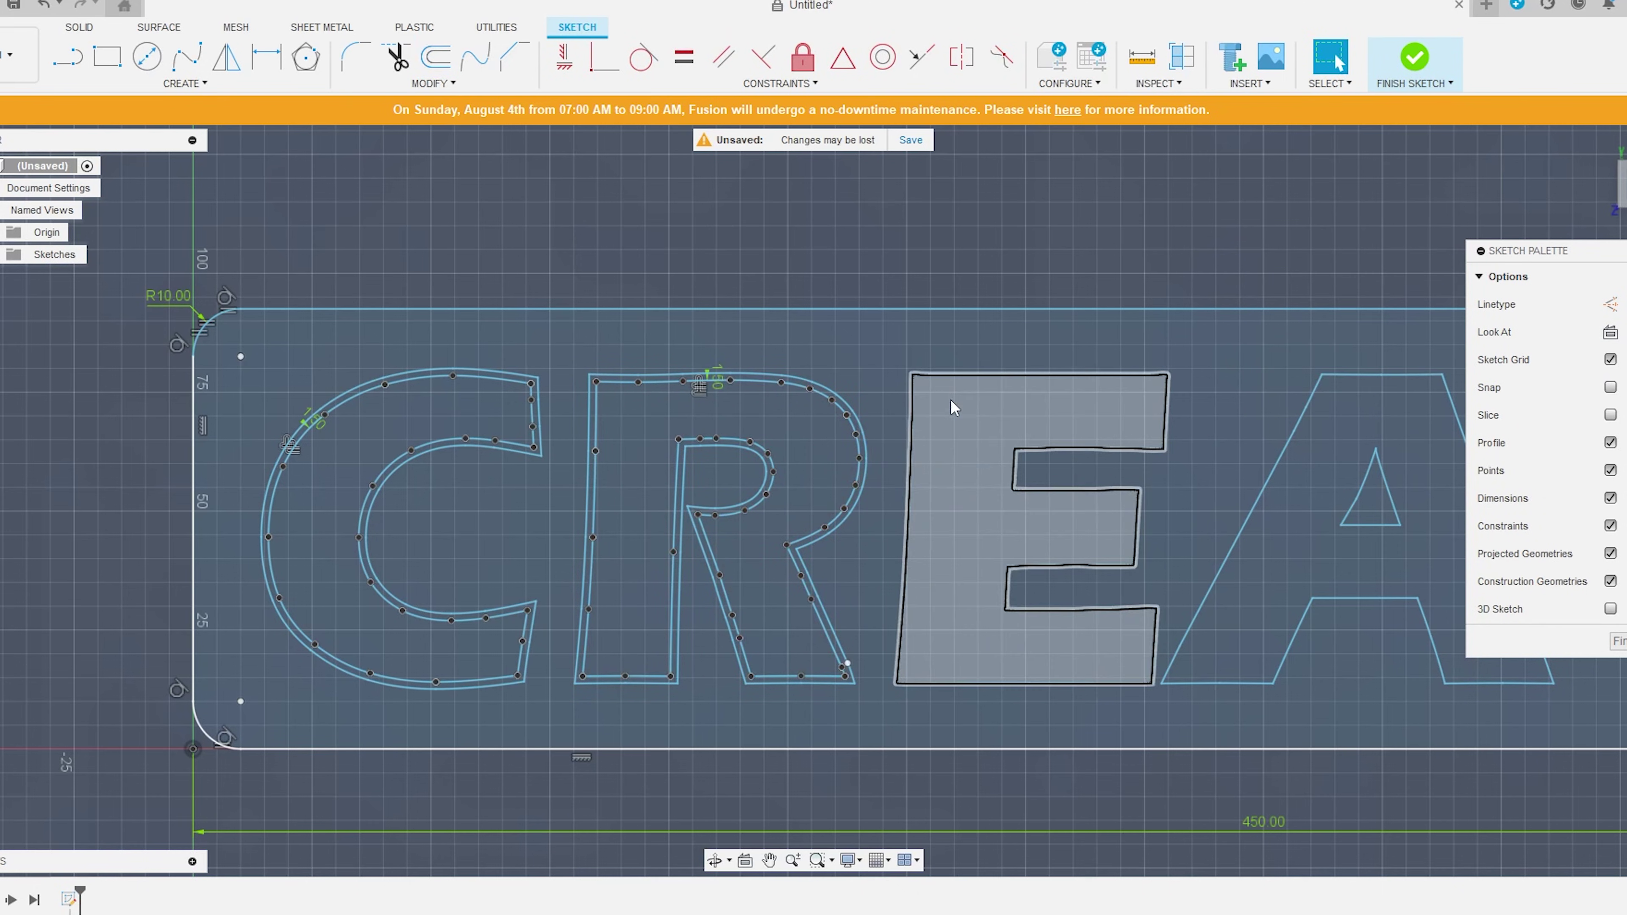
{"action": "double_click", "coordinate": [983, 378]}
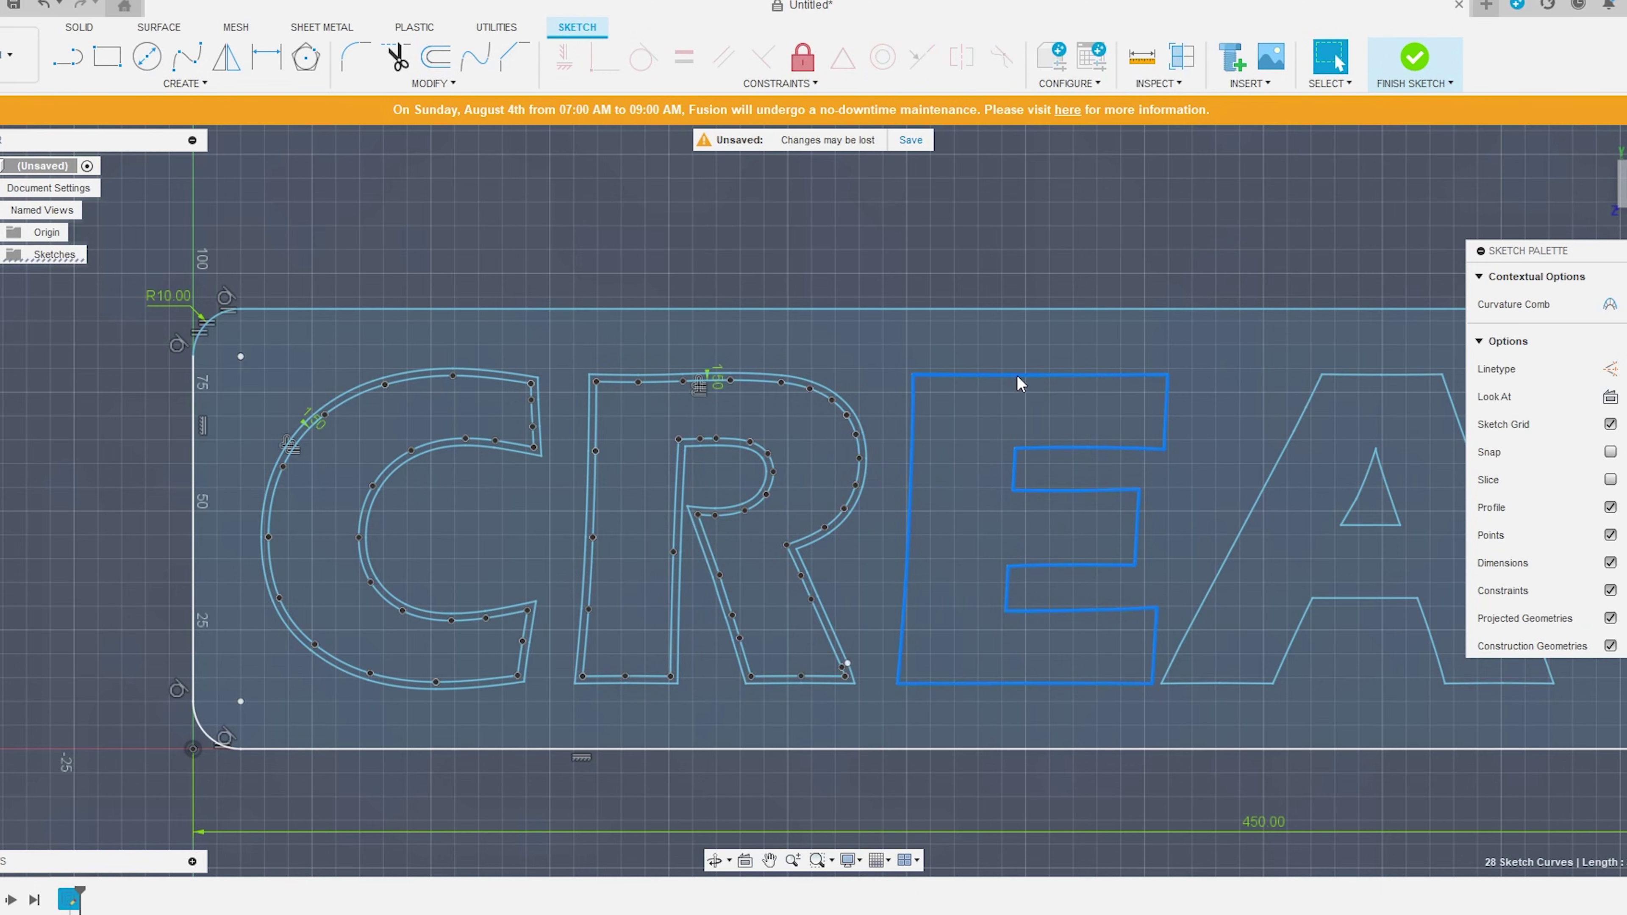
{"action": "type", "text": "o1.5"}
{"action": "key", "text": "Return"}
{"action": "key", "text": "Return"}
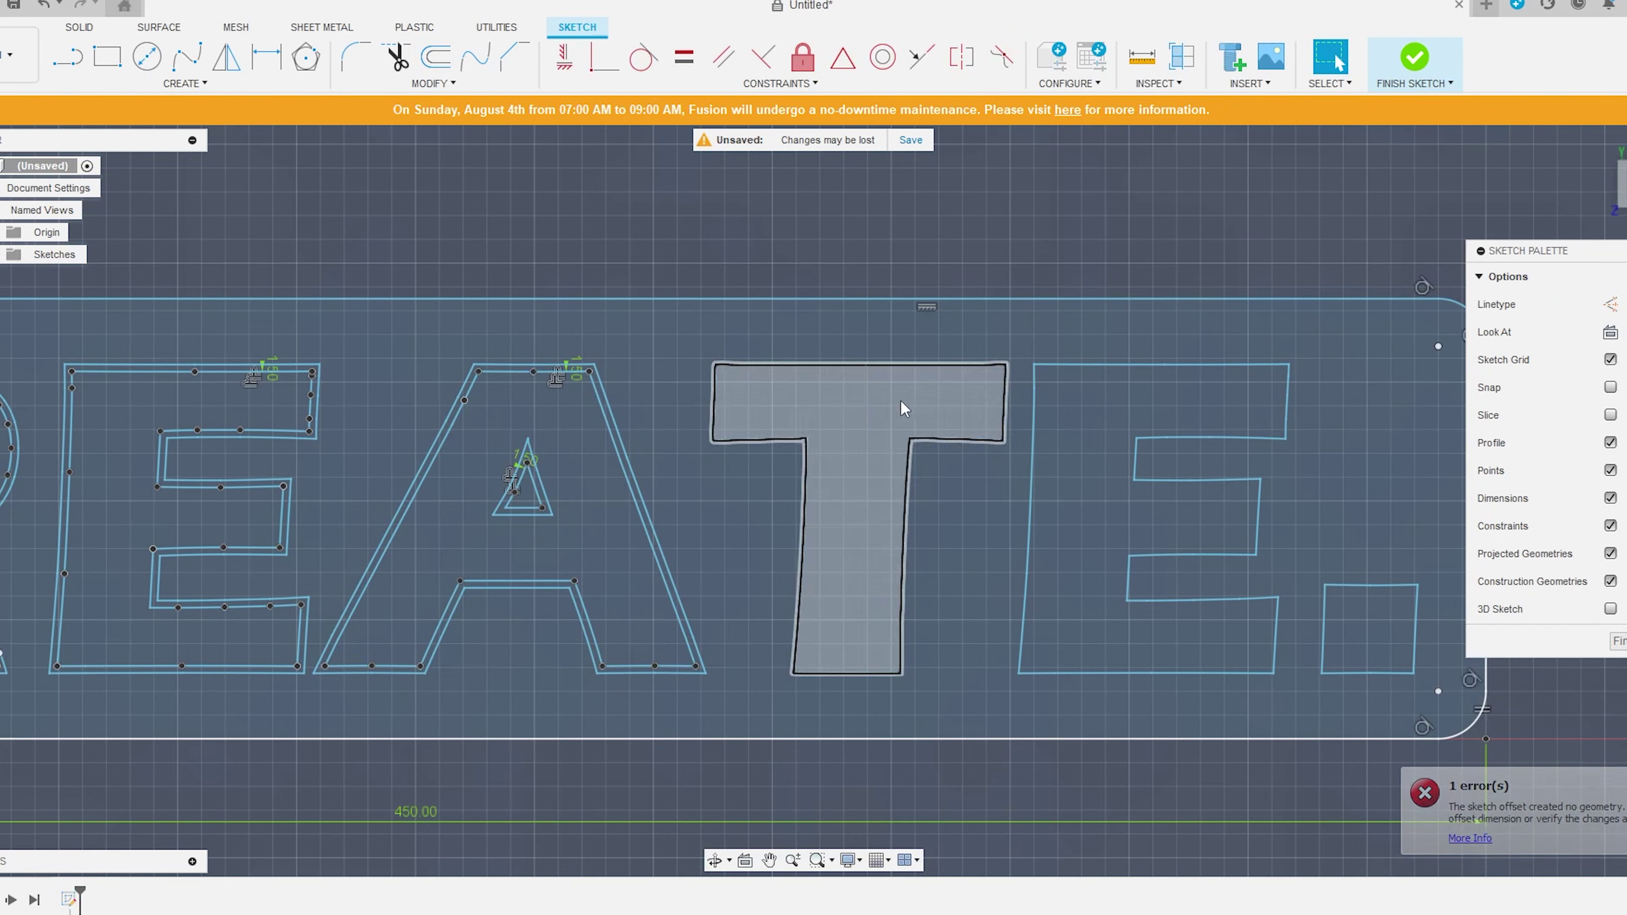
{"action": "key", "text": "o"}
{"action": "key", "text": "Return"}
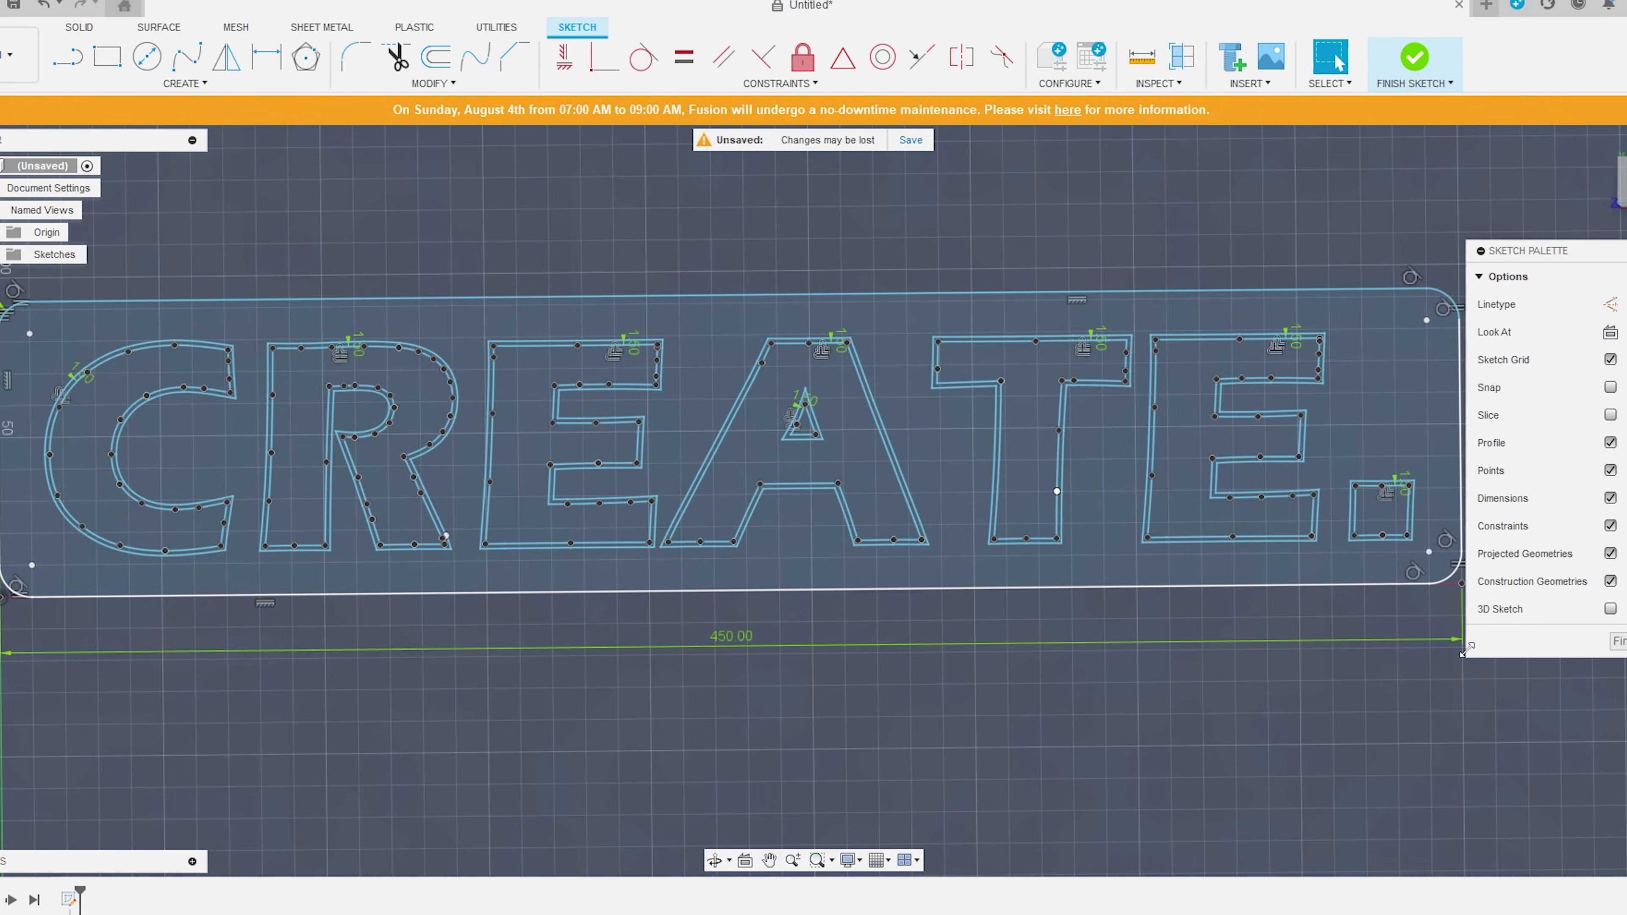
{"action": "key", "text": "o"}
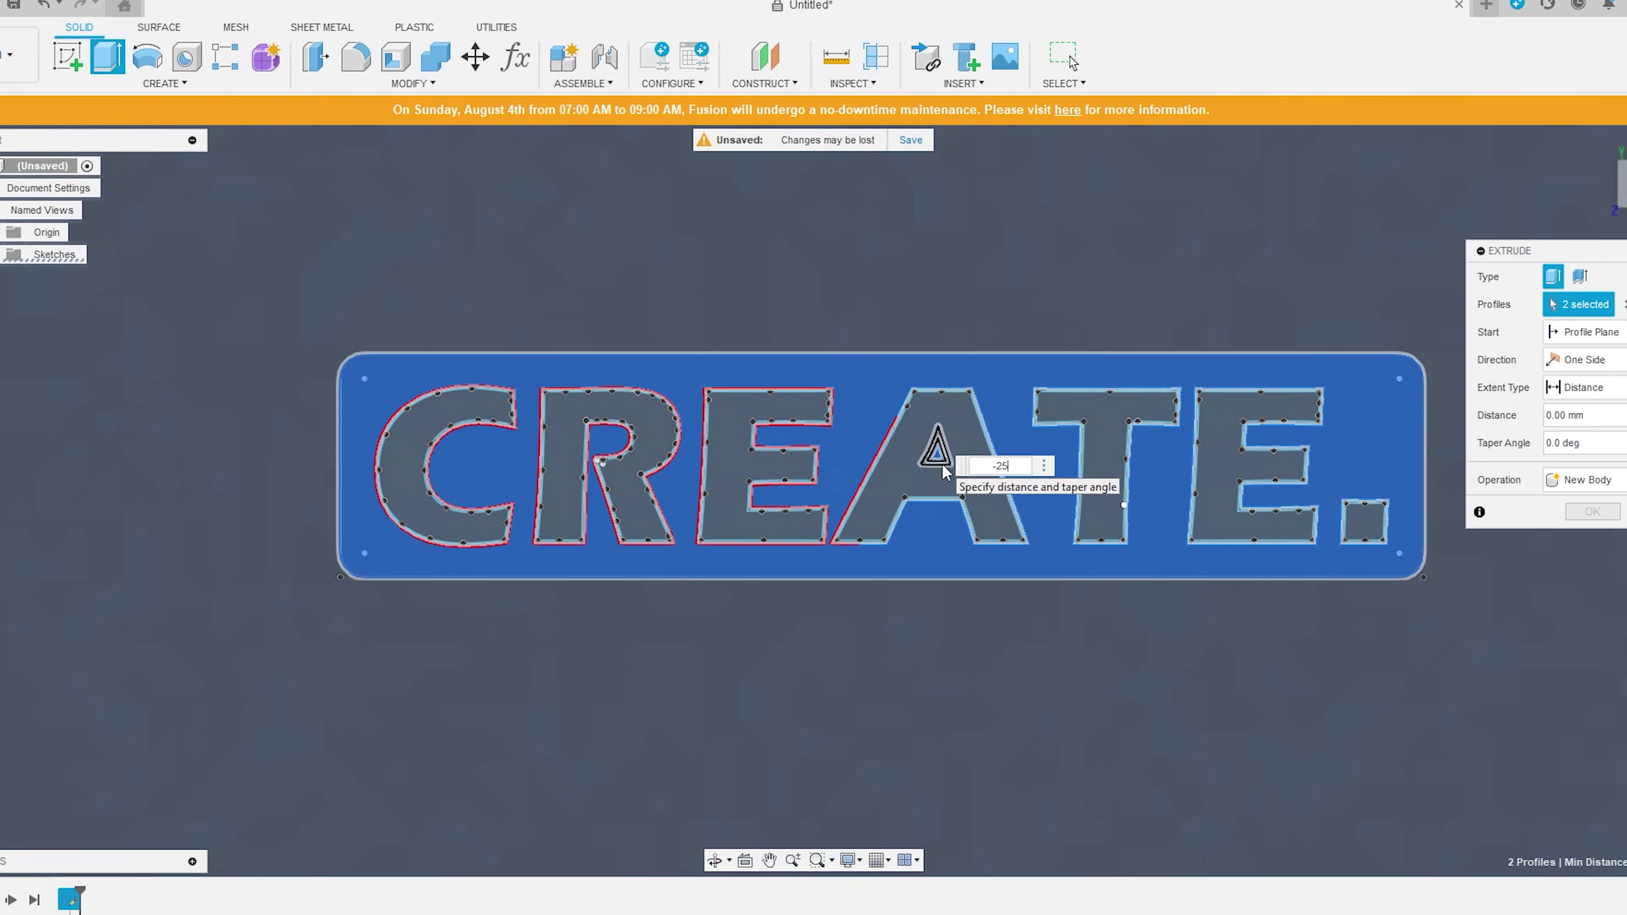
Step: Extrude the plate 25 mm with CREATE. cut through and sketch on its top face
{"action": "key", "text": "Return"}
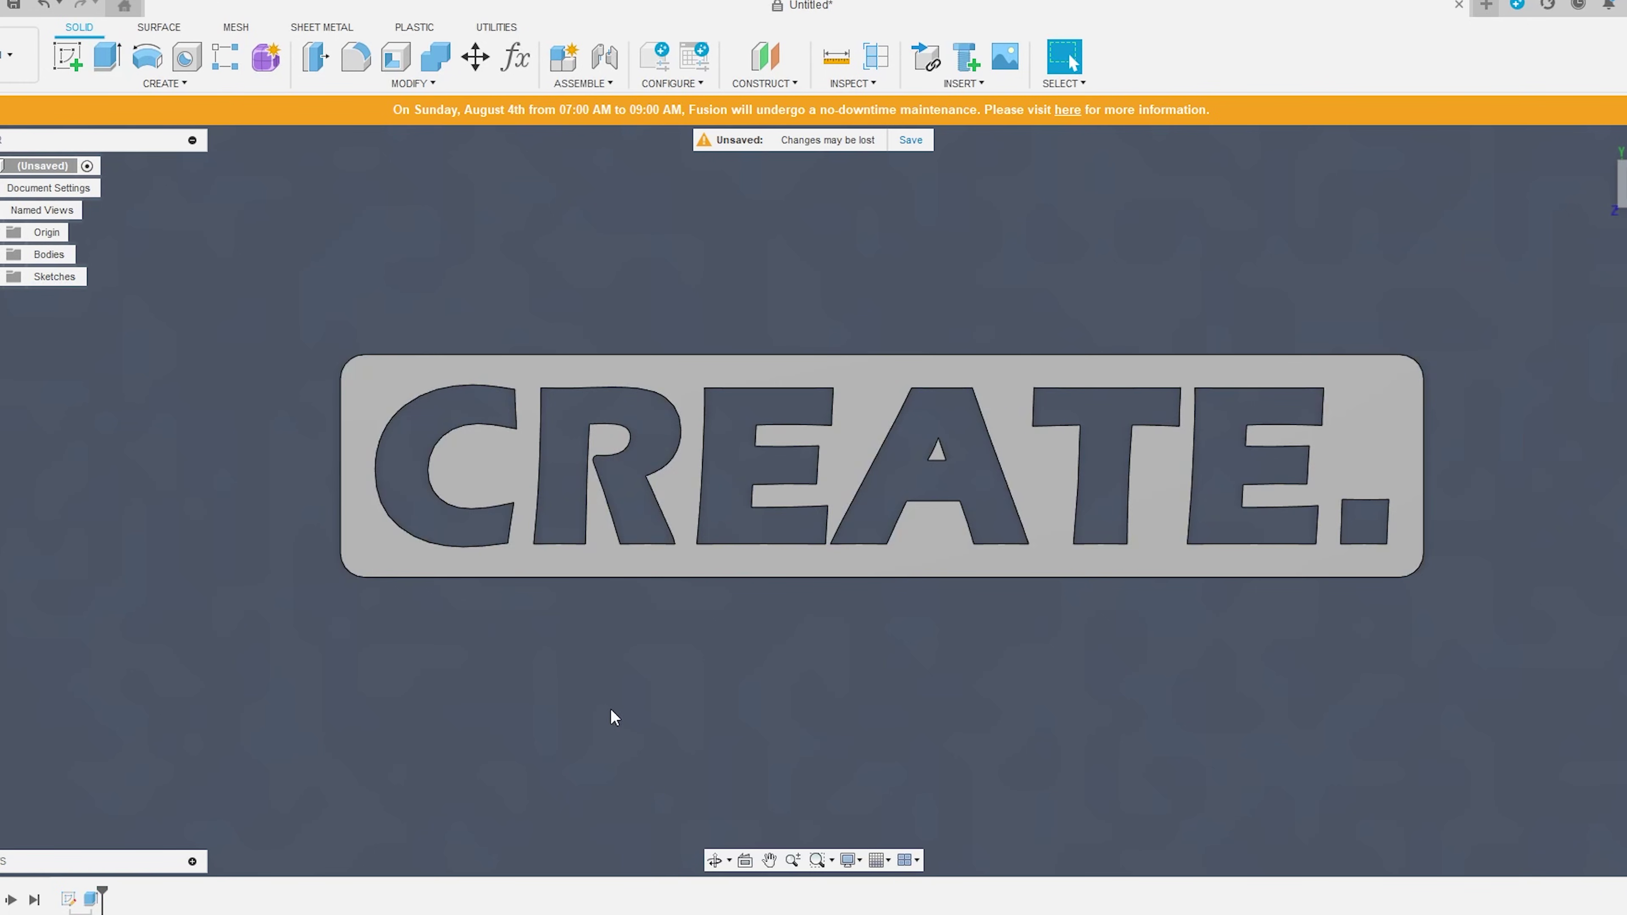
{"action": "middle_click_drag", "start_coordinate": [447, 705], "coordinate": [448, 448], "text": "shift"}
{"action": "left_click", "coordinate": [76, 52]}
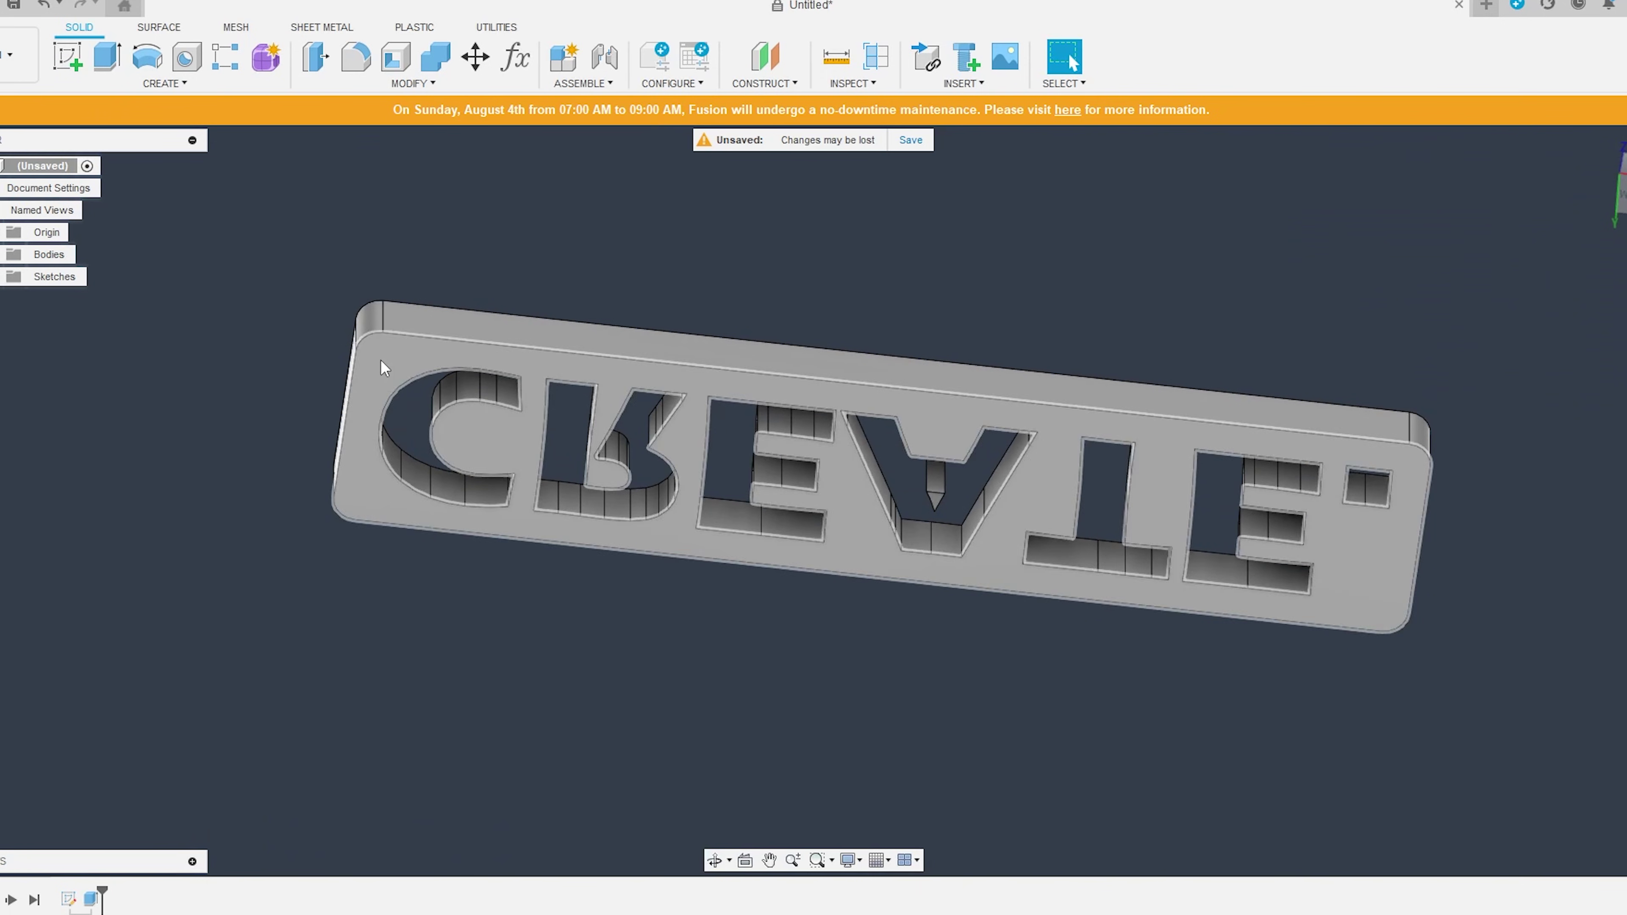
{"action": "left_click", "coordinate": [432, 362]}
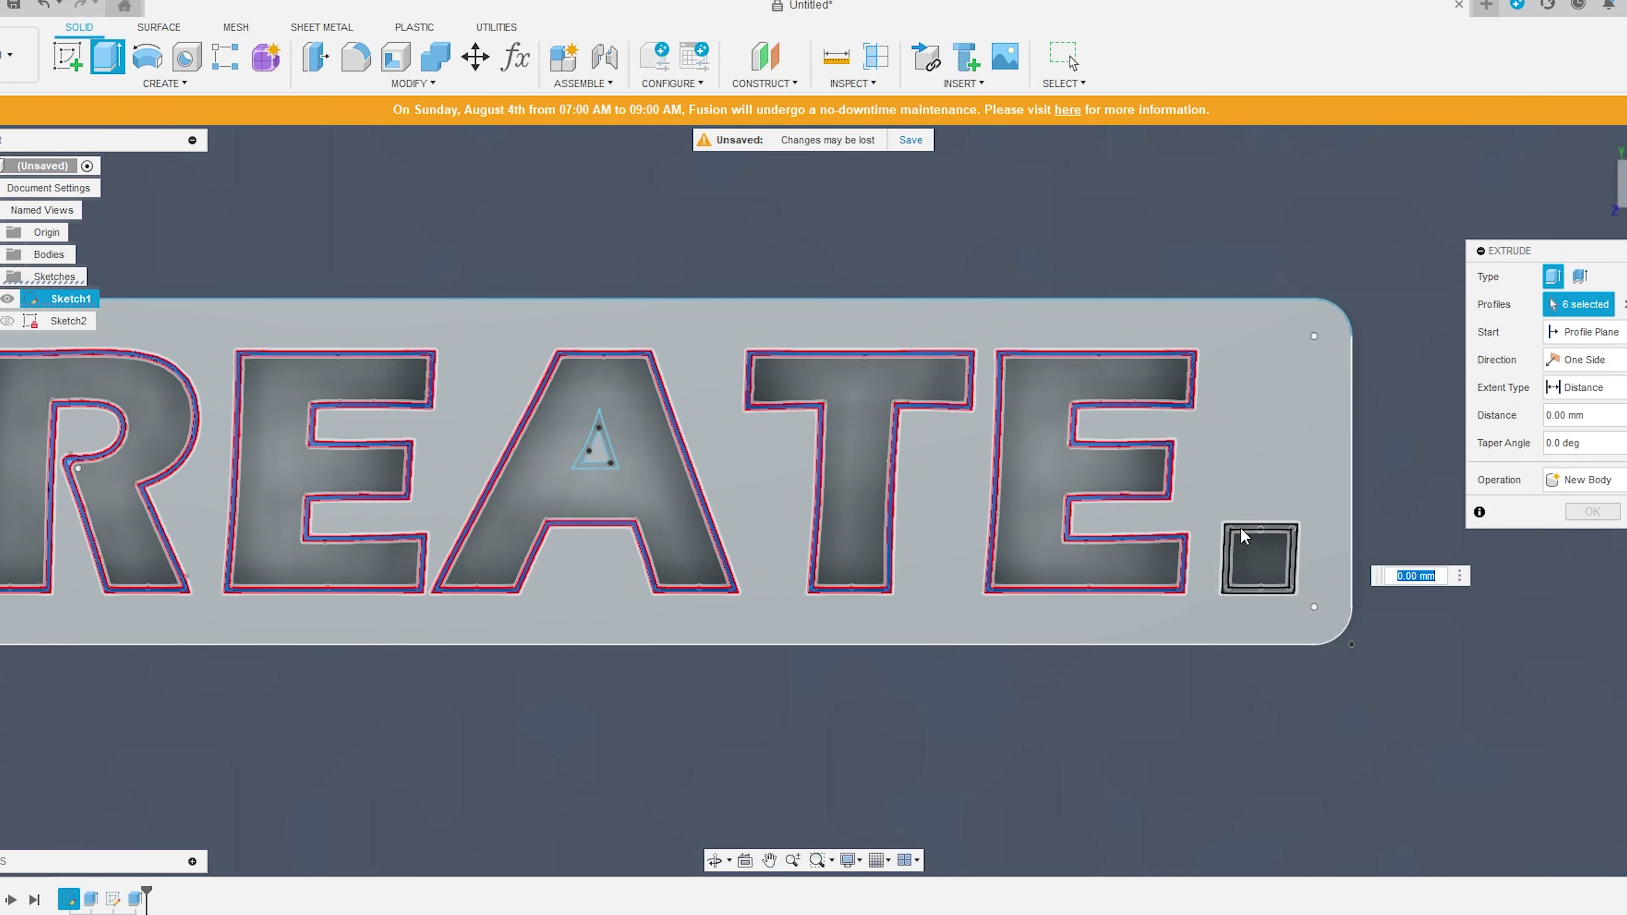
Step: Extrude the letter-ring profiles, including the period, starting from the E's floor face
{"action": "left_click", "coordinate": [1243, 535]}
{"action": "left_click", "coordinate": [1588, 331]}
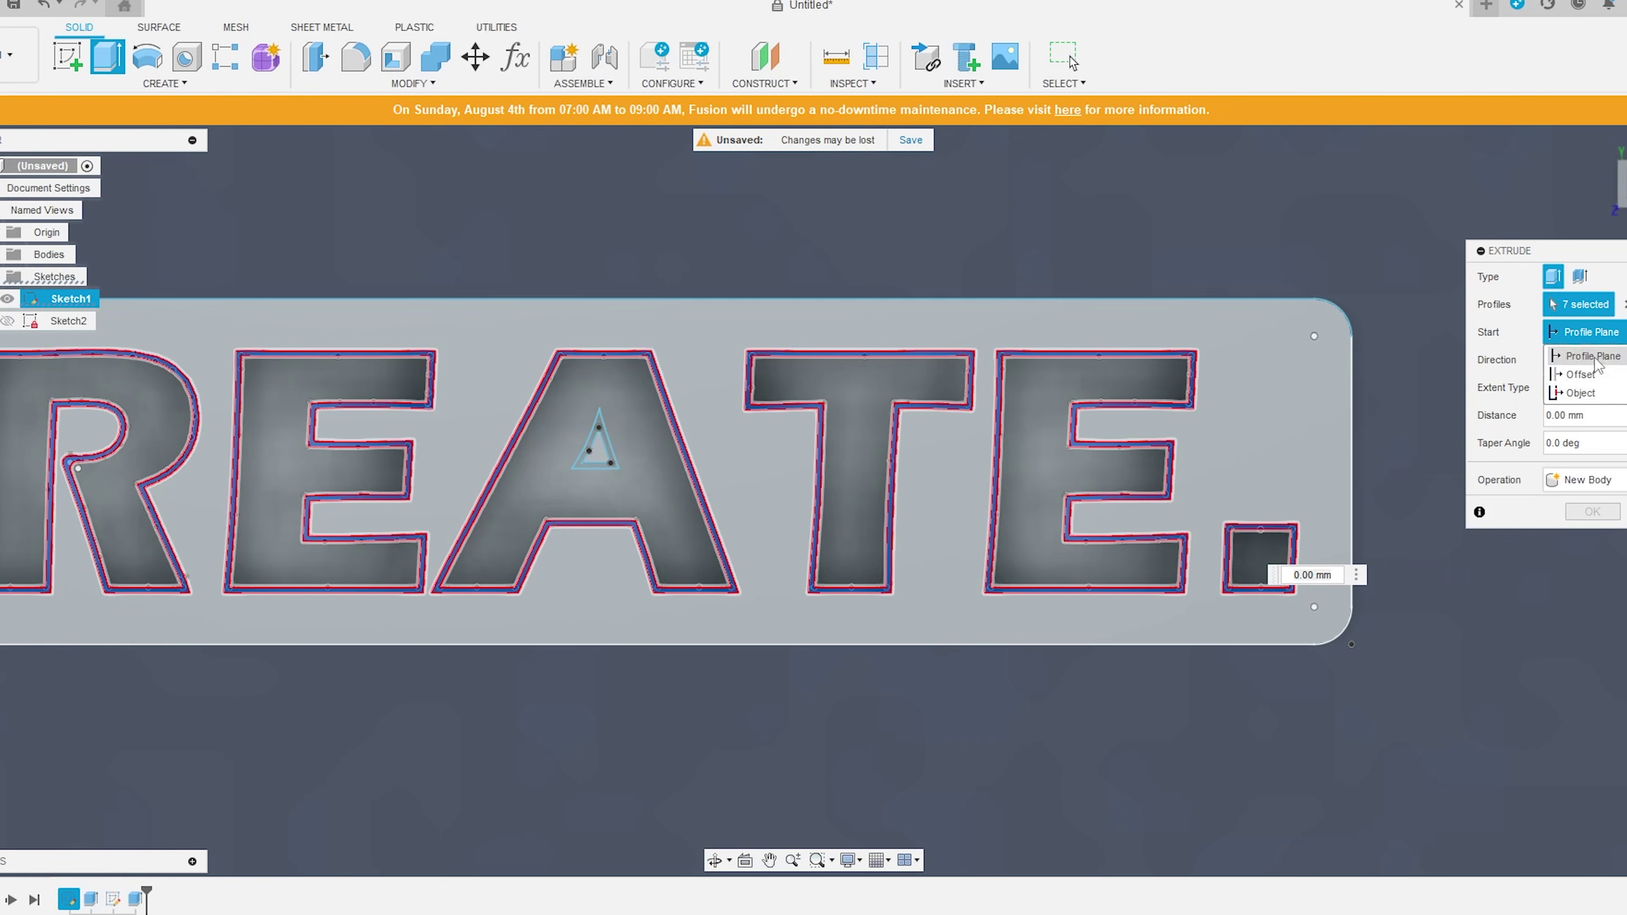
{"action": "left_click", "coordinate": [1582, 387]}
{"action": "left_click", "coordinate": [1044, 489]}
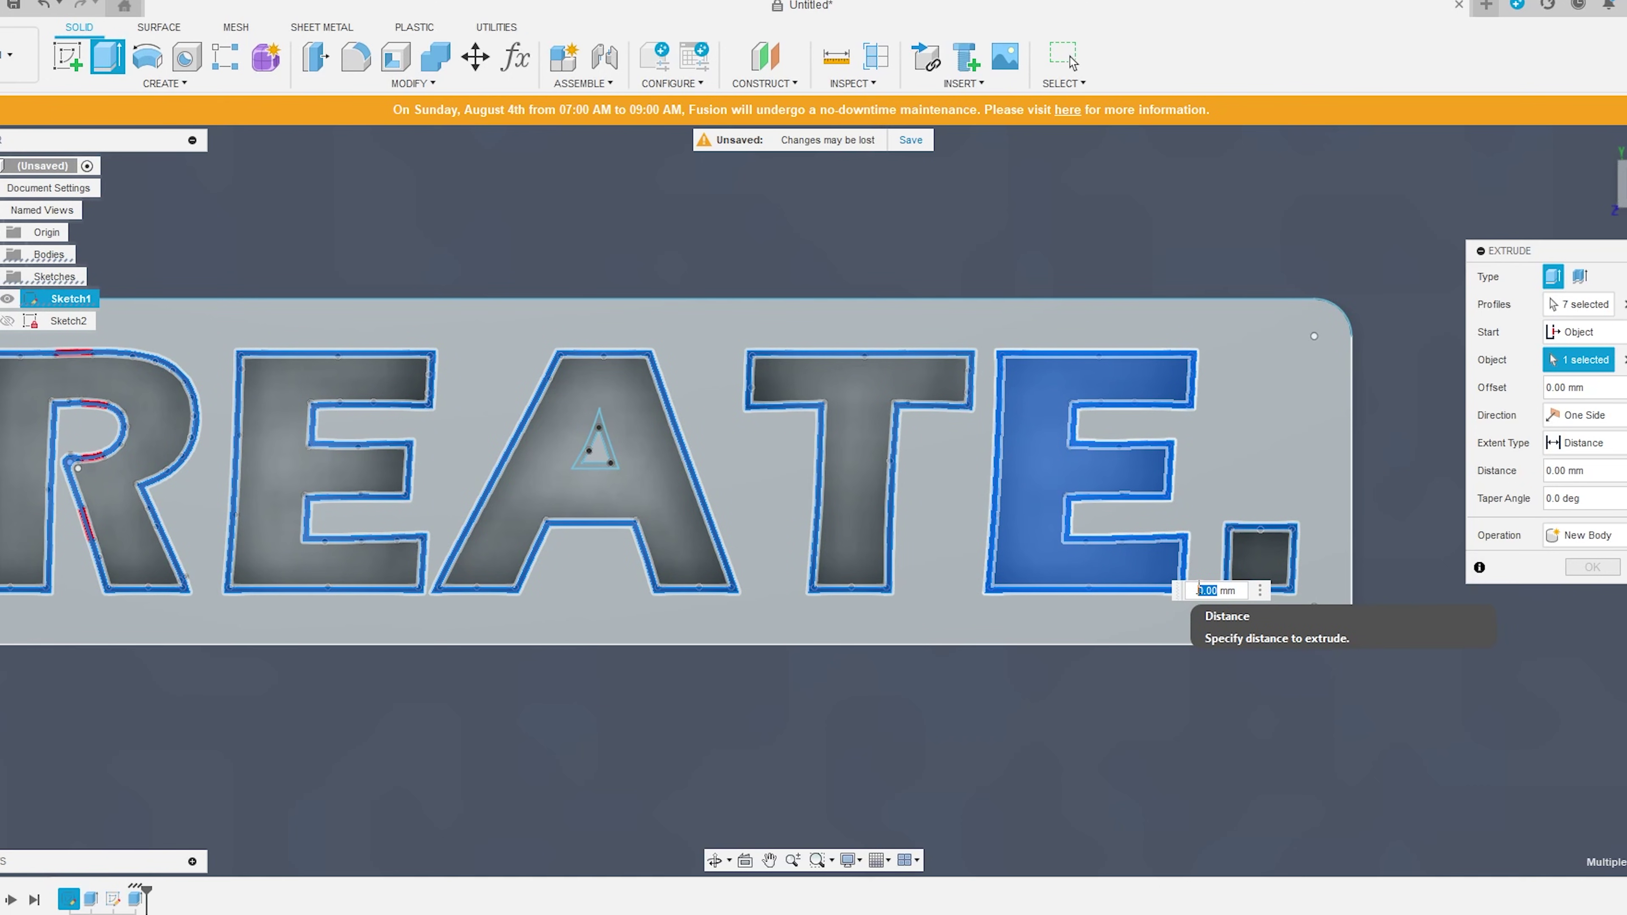
{"action": "key", "text": "Return"}
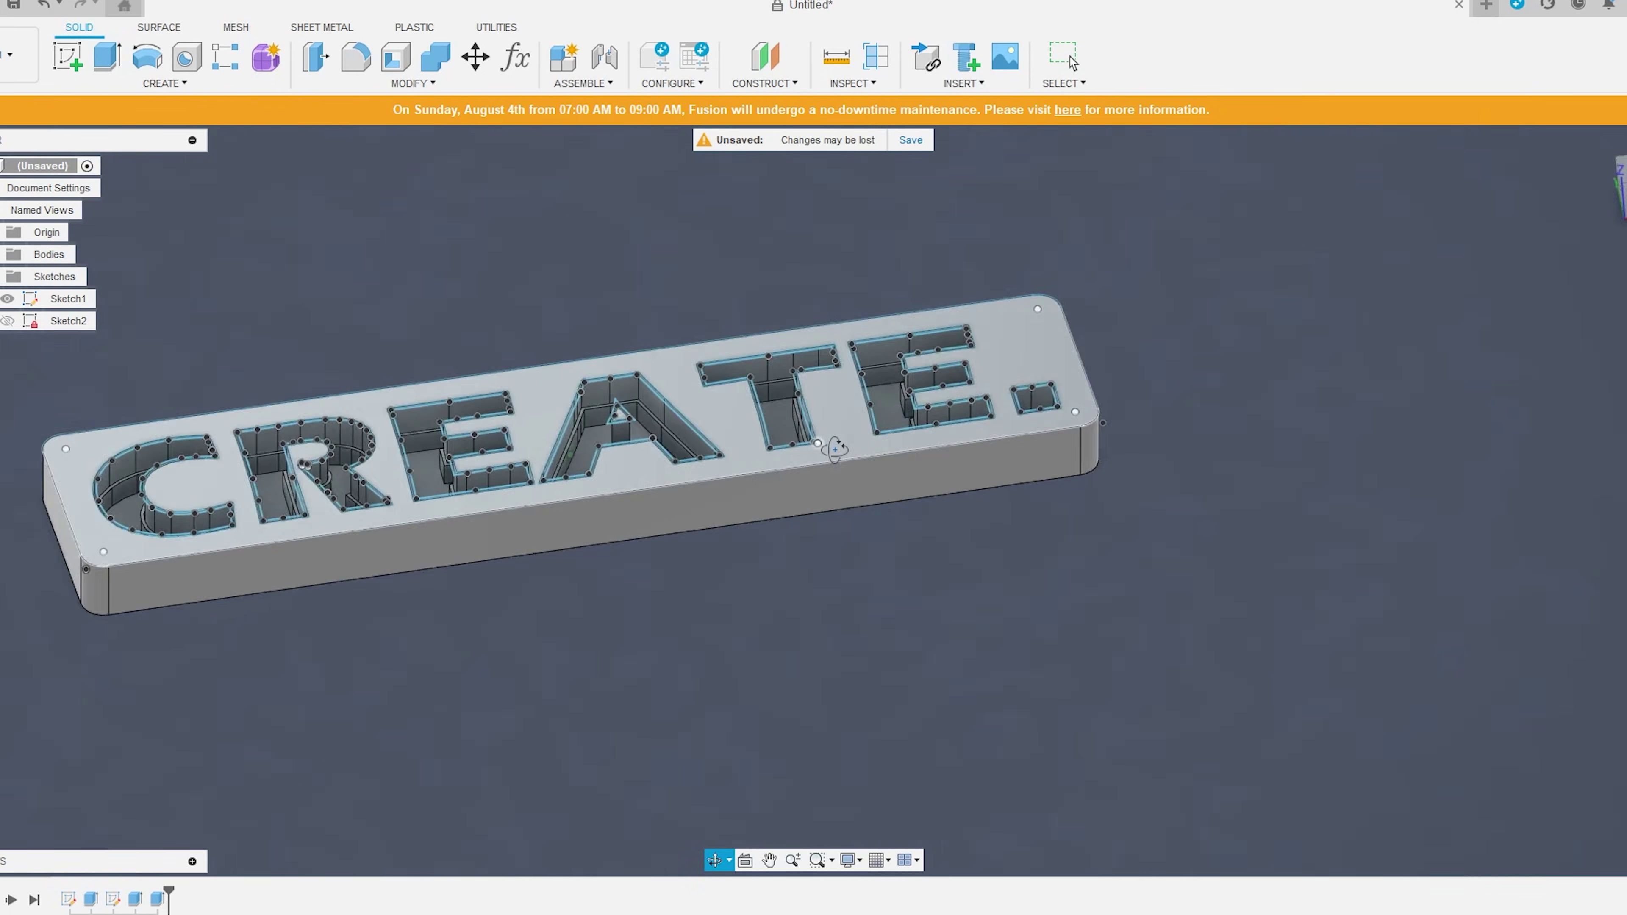
{"action": "middle_click_drag", "start_coordinate": [831, 450], "coordinate": [662, 358], "text": "shift"}
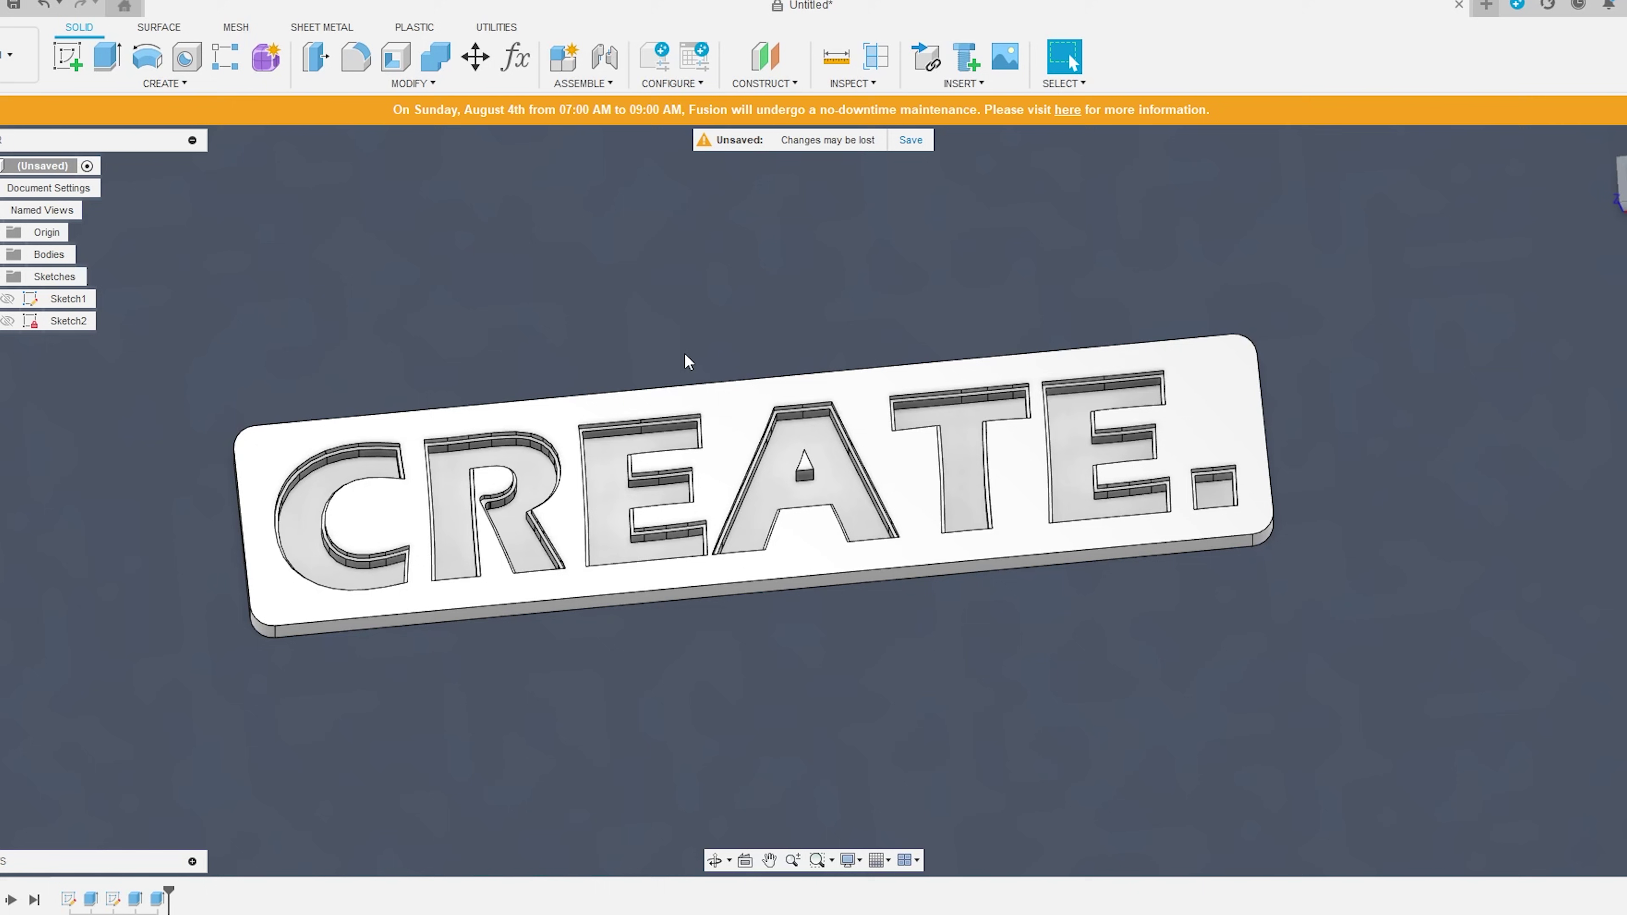
Step: Draw small rectangles bridging the C, R and E bases
{"action": "left_click", "coordinate": [367, 453]}
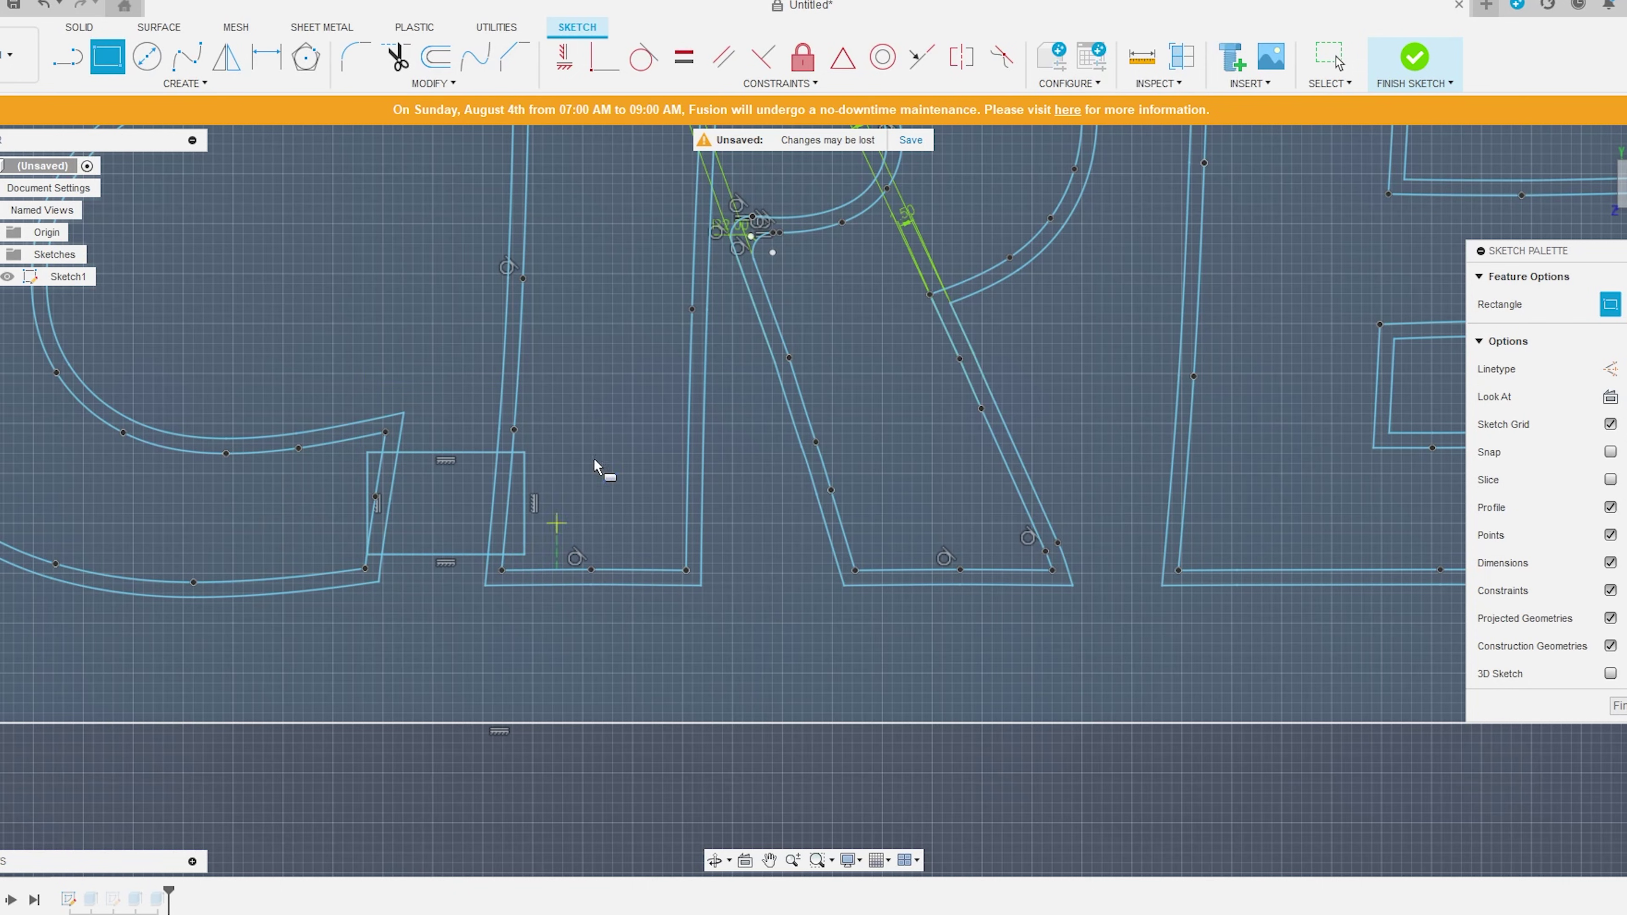
{"action": "left_click", "coordinate": [675, 454]}
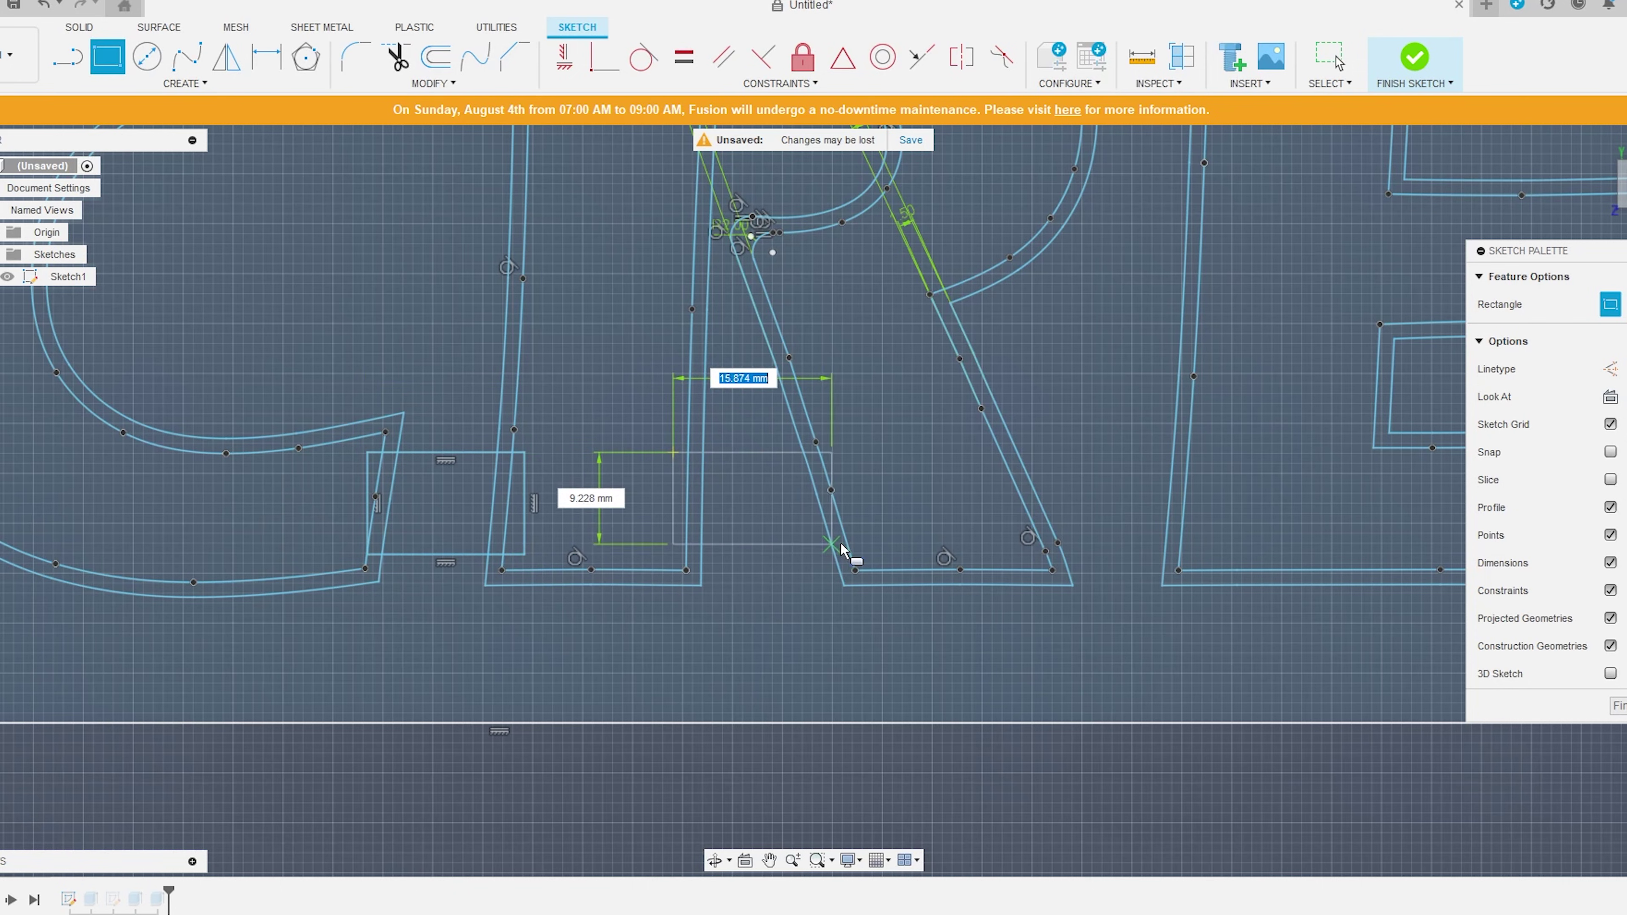
{"action": "left_click", "coordinate": [864, 555]}
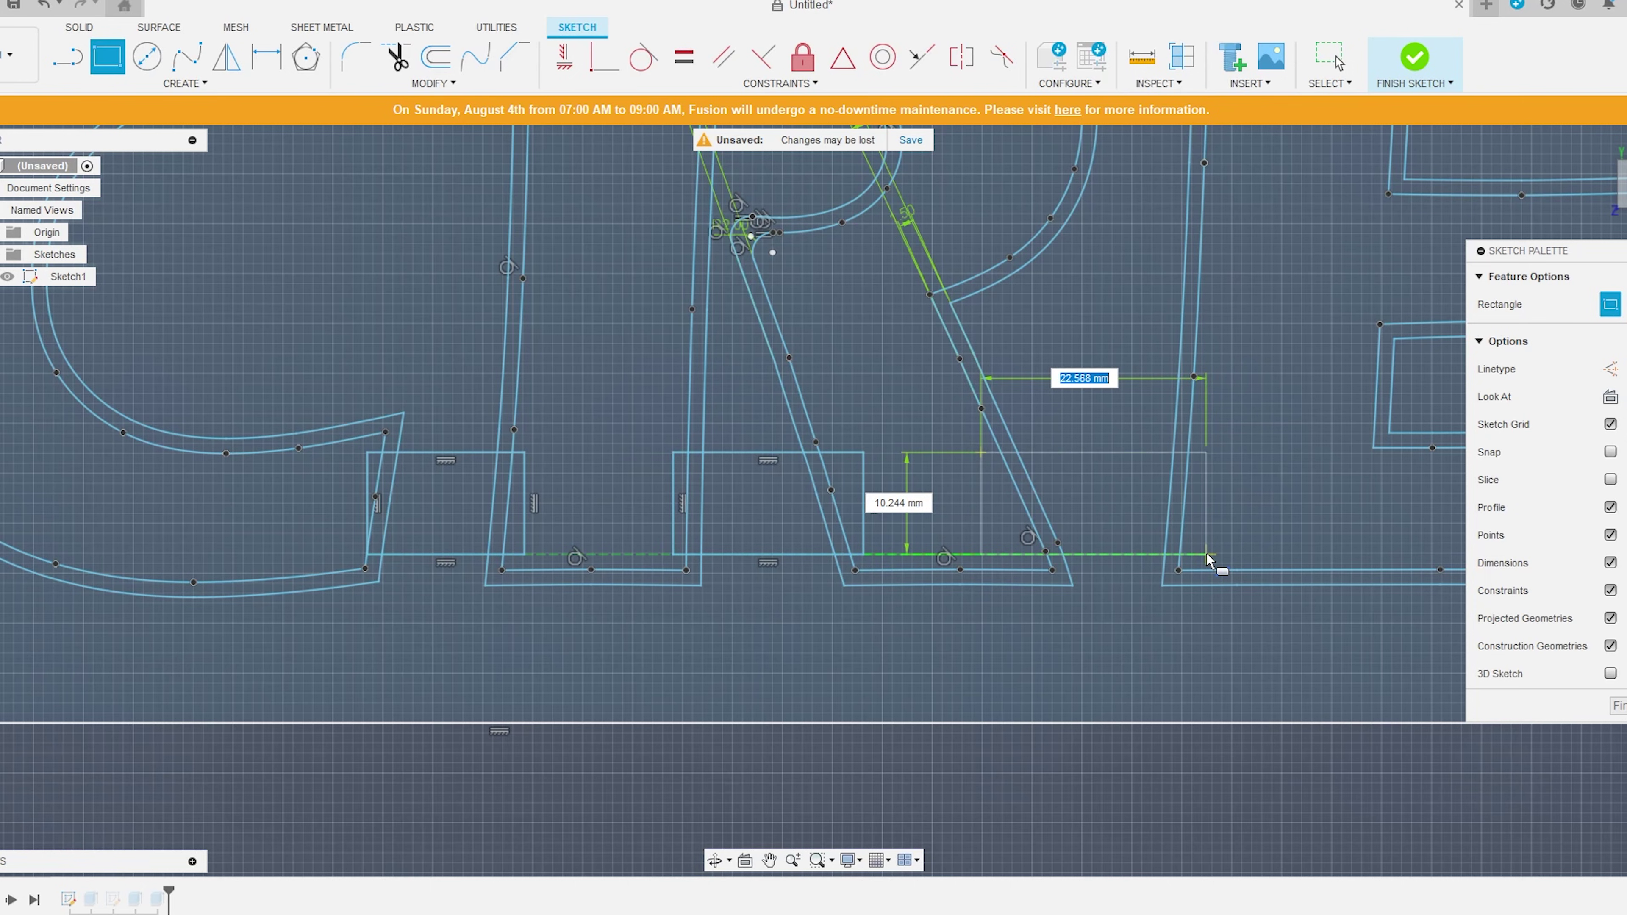
{"action": "left_click", "coordinate": [1256, 507]}
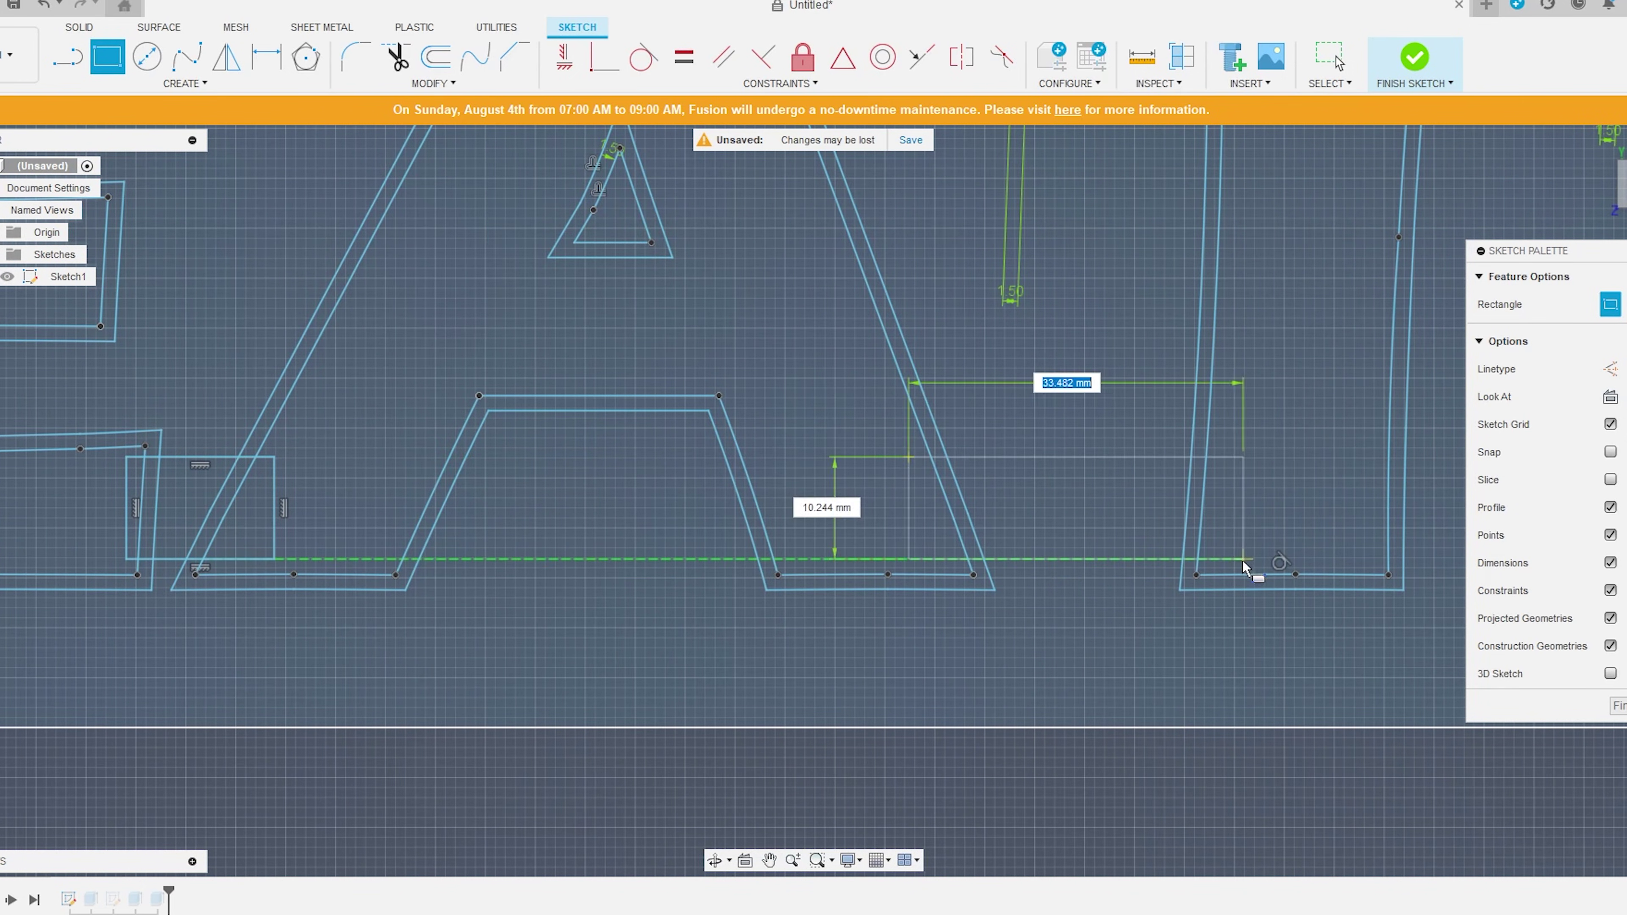
{"action": "middle_click_drag", "start_coordinate": [1242, 564], "coordinate": [919, 612]}
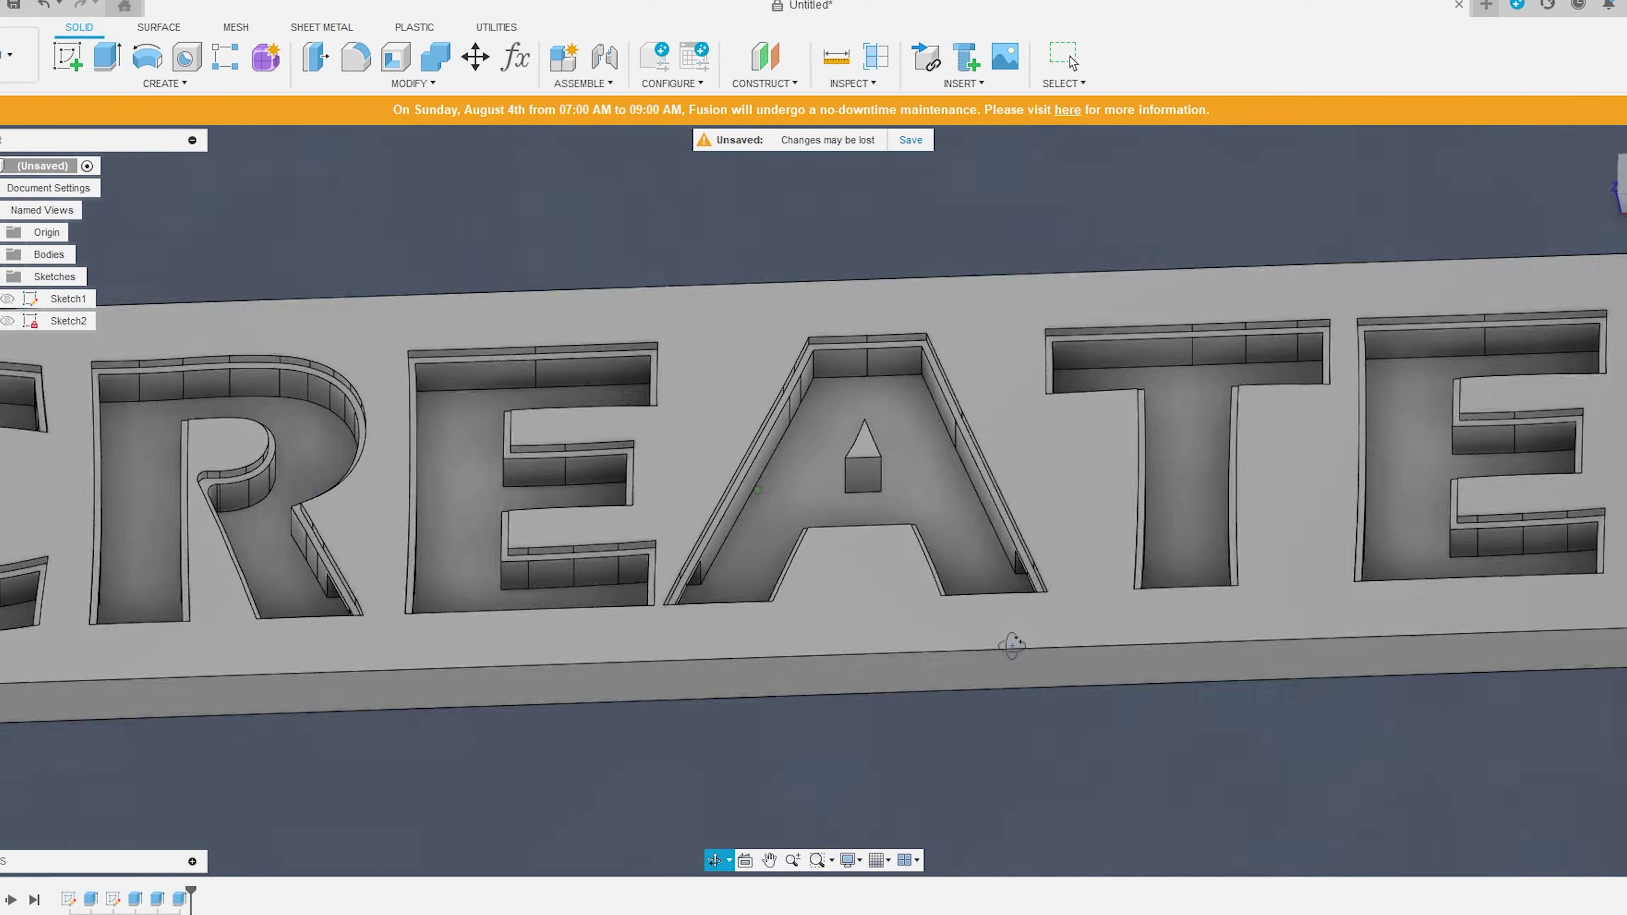
{"action": "left_click_drag", "start_coordinate": [1012, 645], "coordinate": [1185, 428]}
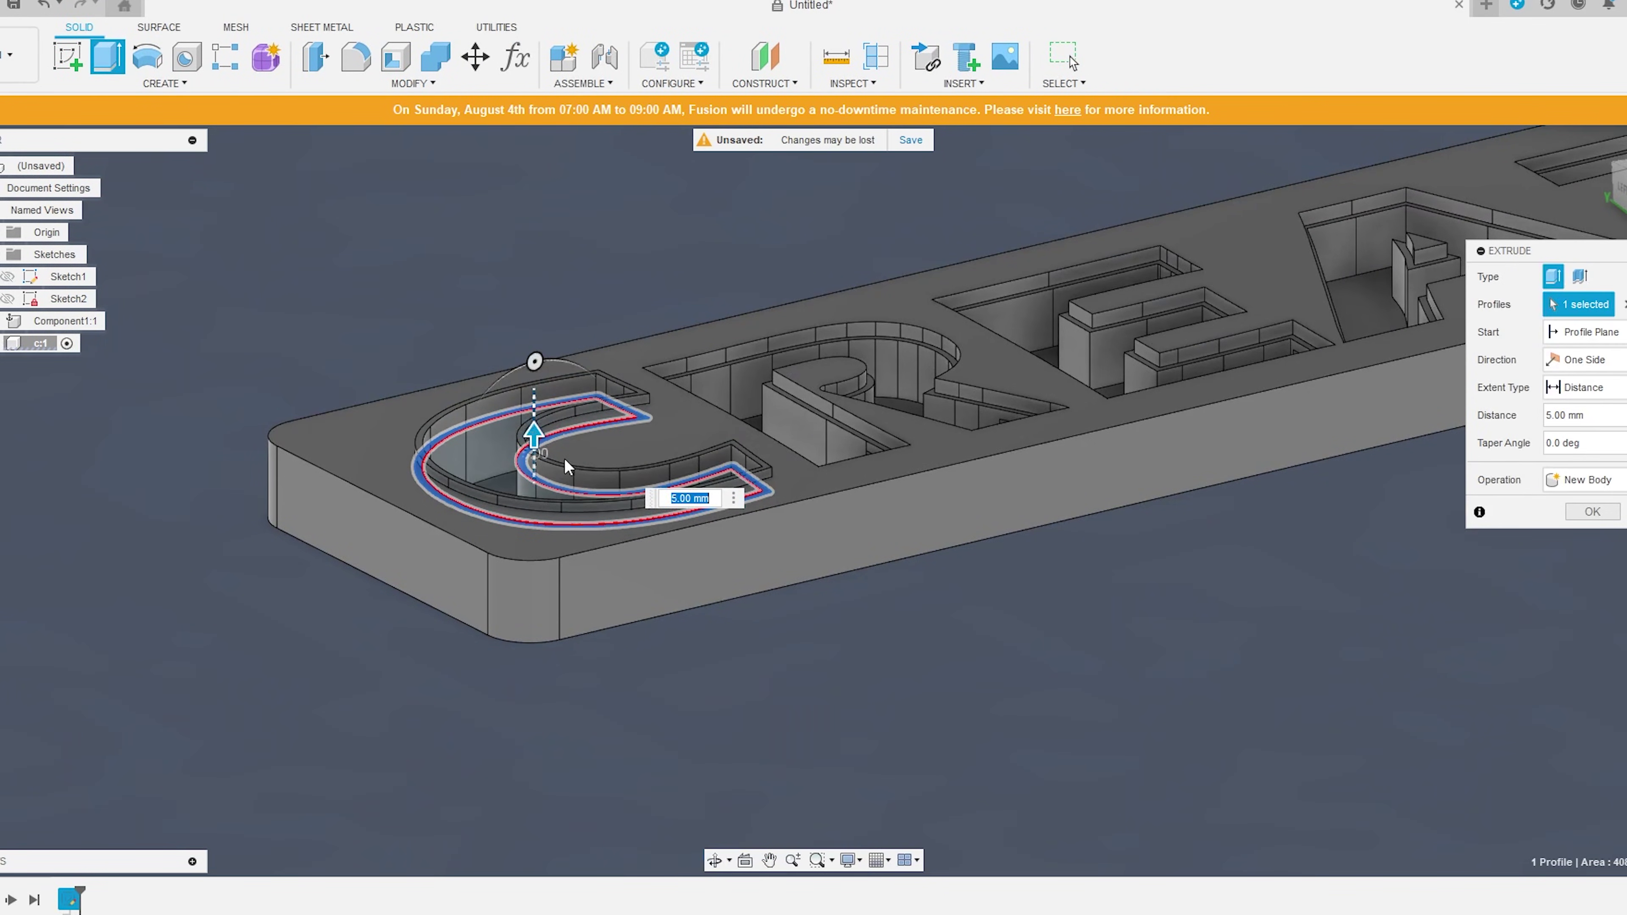
Step: Create the 10 mm C cap as a new body and inspect it with the base plate hidden
{"action": "middle_click_drag", "start_coordinate": [567, 466], "coordinate": [926, 616], "text": "shift"}
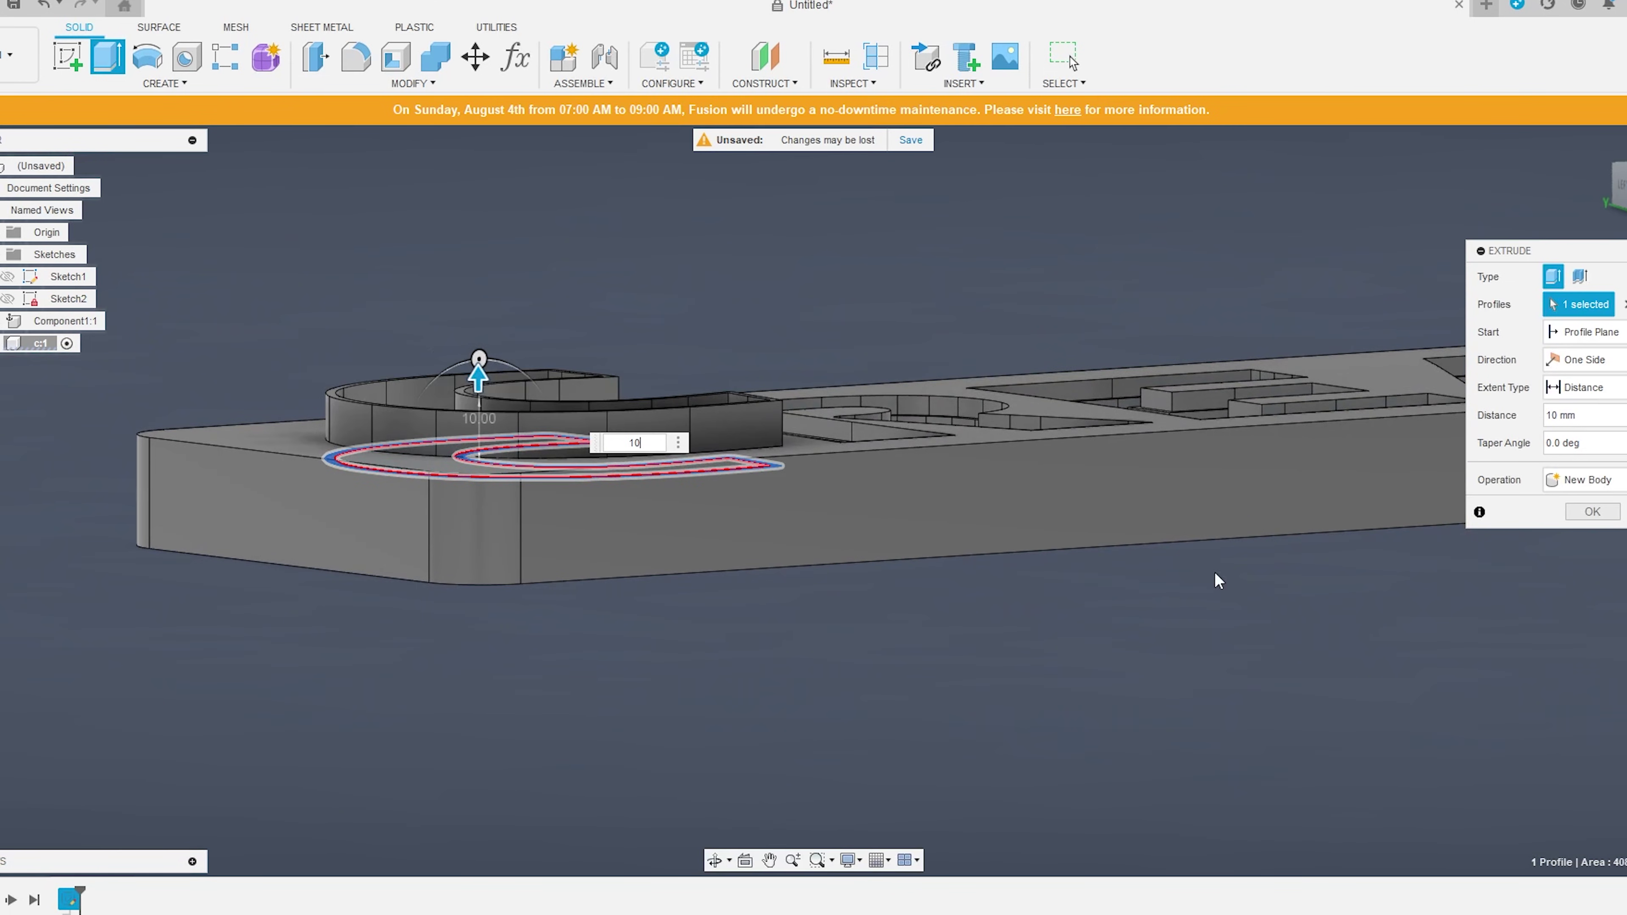
{"action": "middle_click_drag", "start_coordinate": [1010, 612], "coordinate": [1128, 692], "text": "shift"}
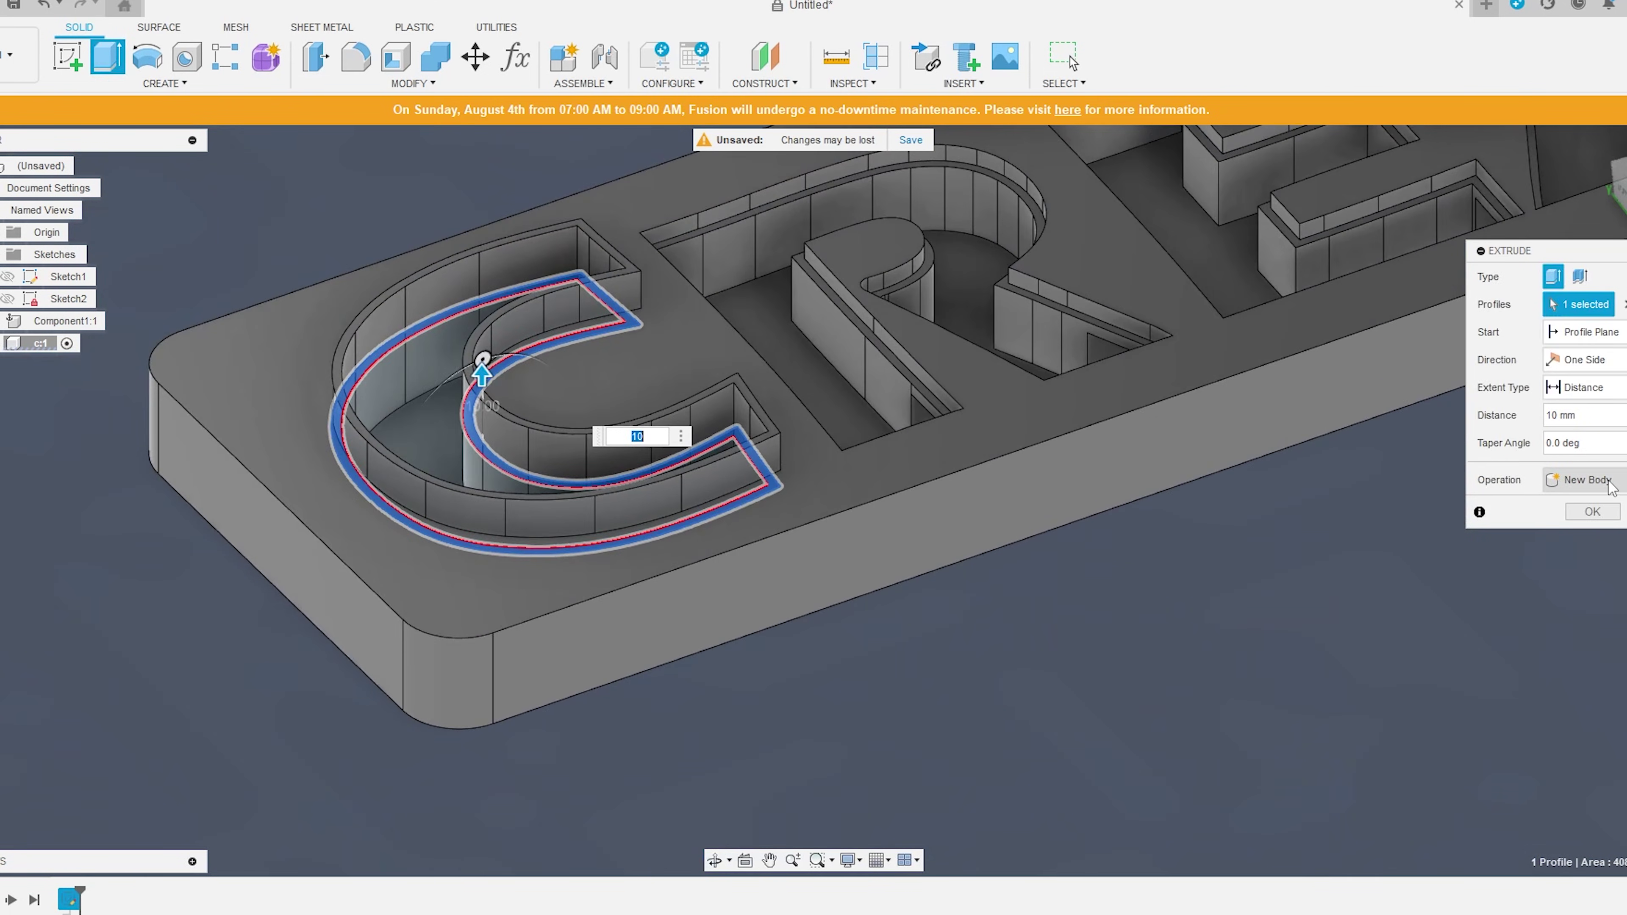
{"action": "left_click", "coordinate": [1595, 512]}
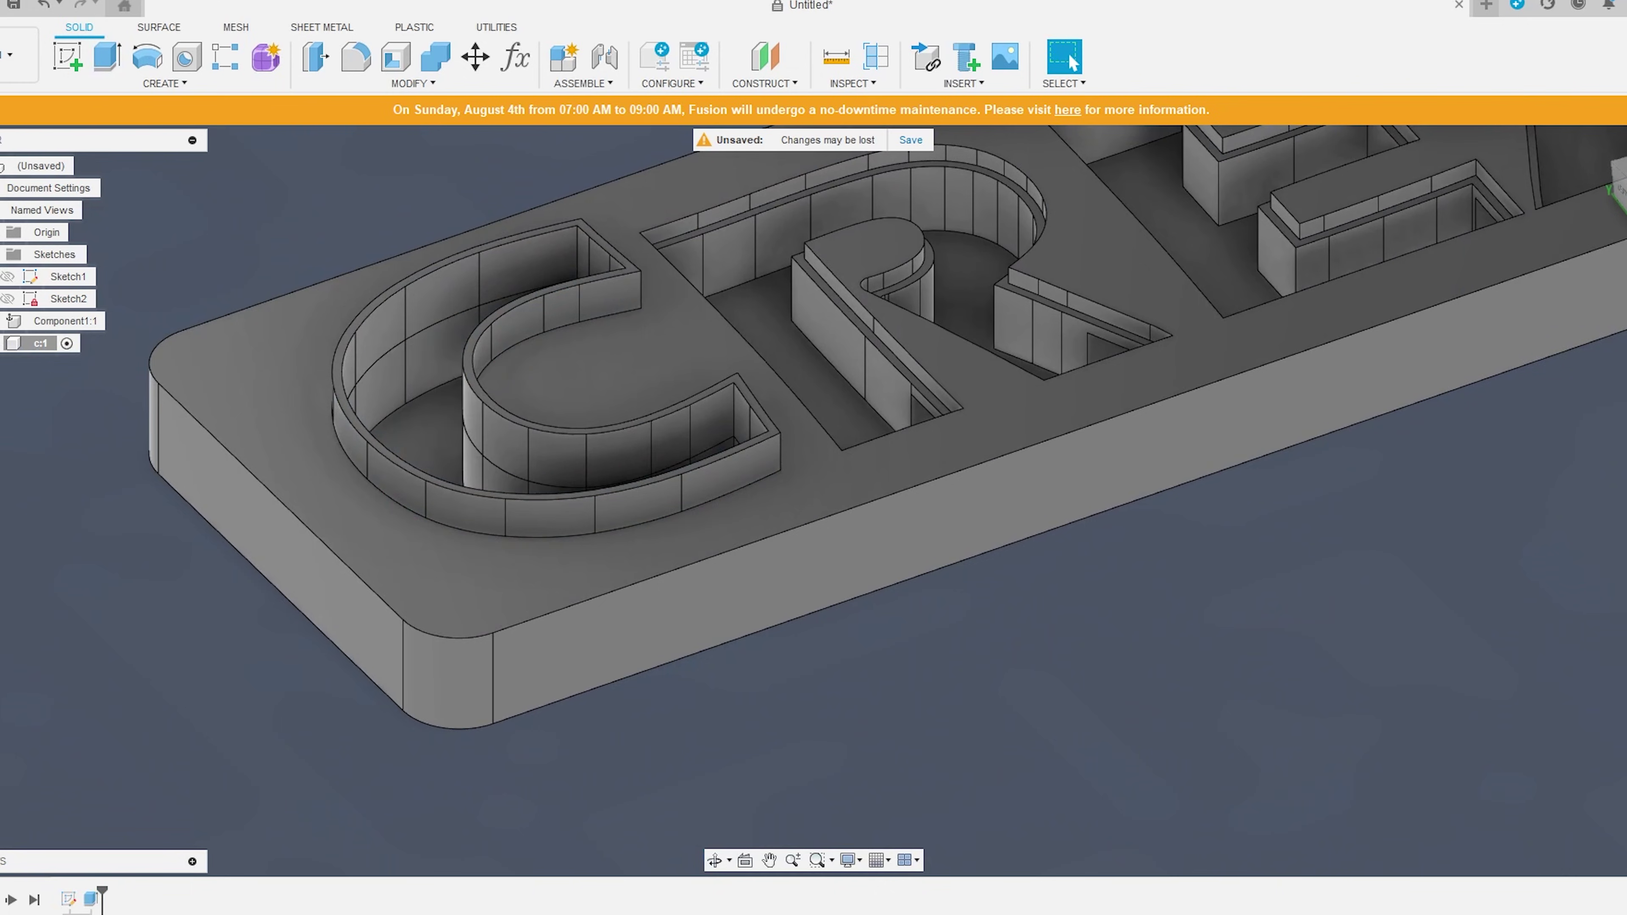
{"action": "left_click", "coordinate": [2, 346]}
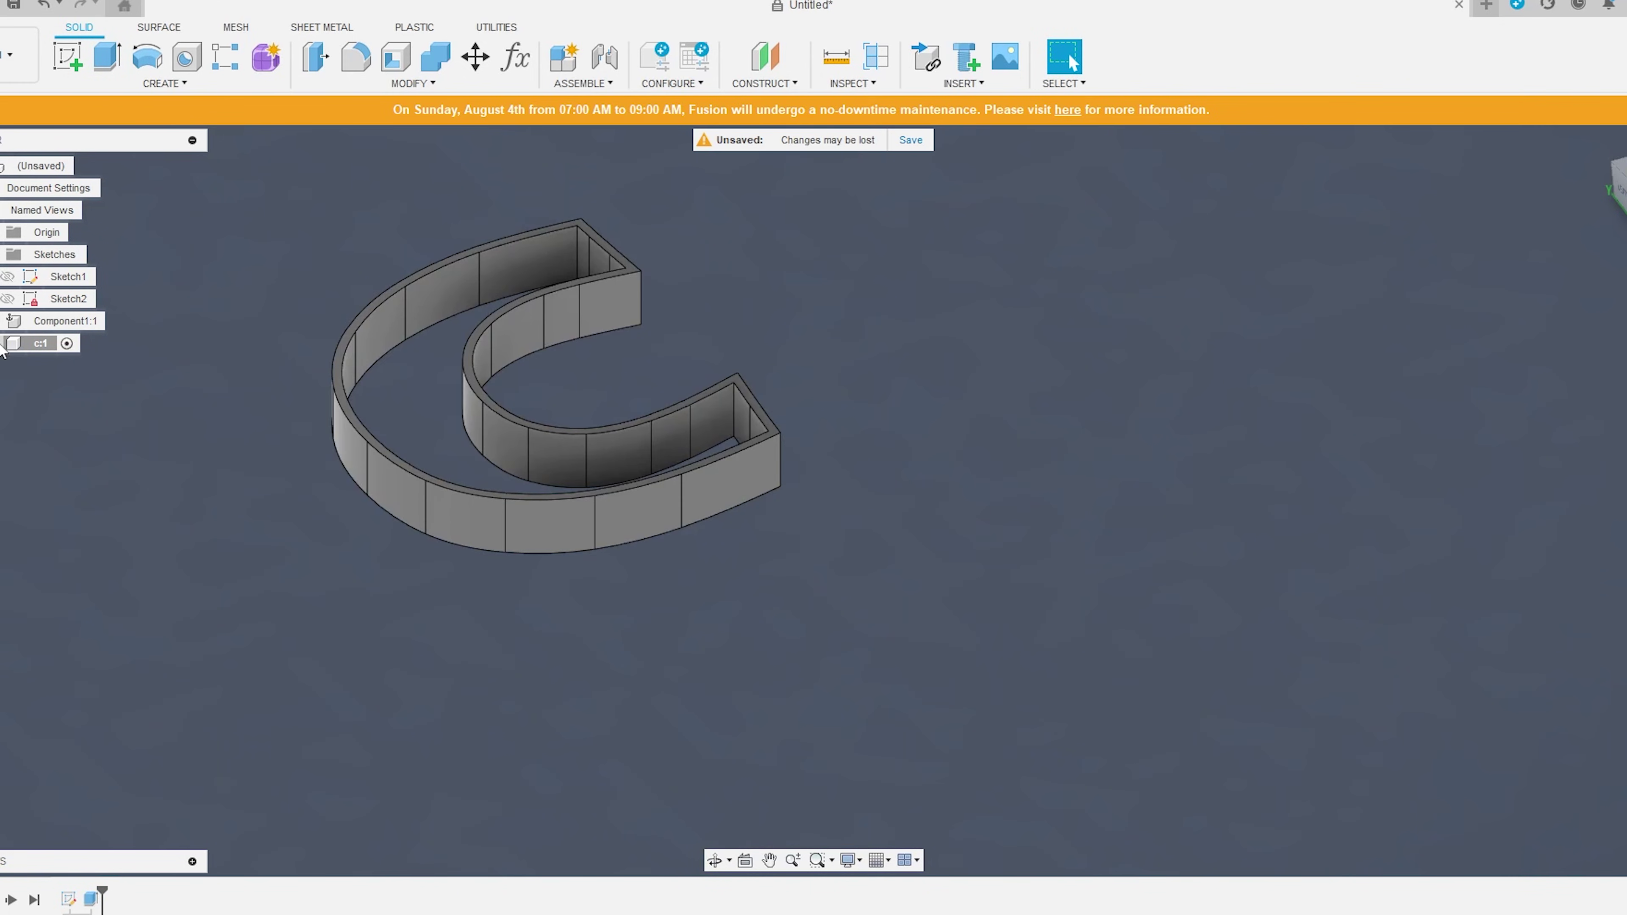
{"action": "left_click", "coordinate": [78, 69]}
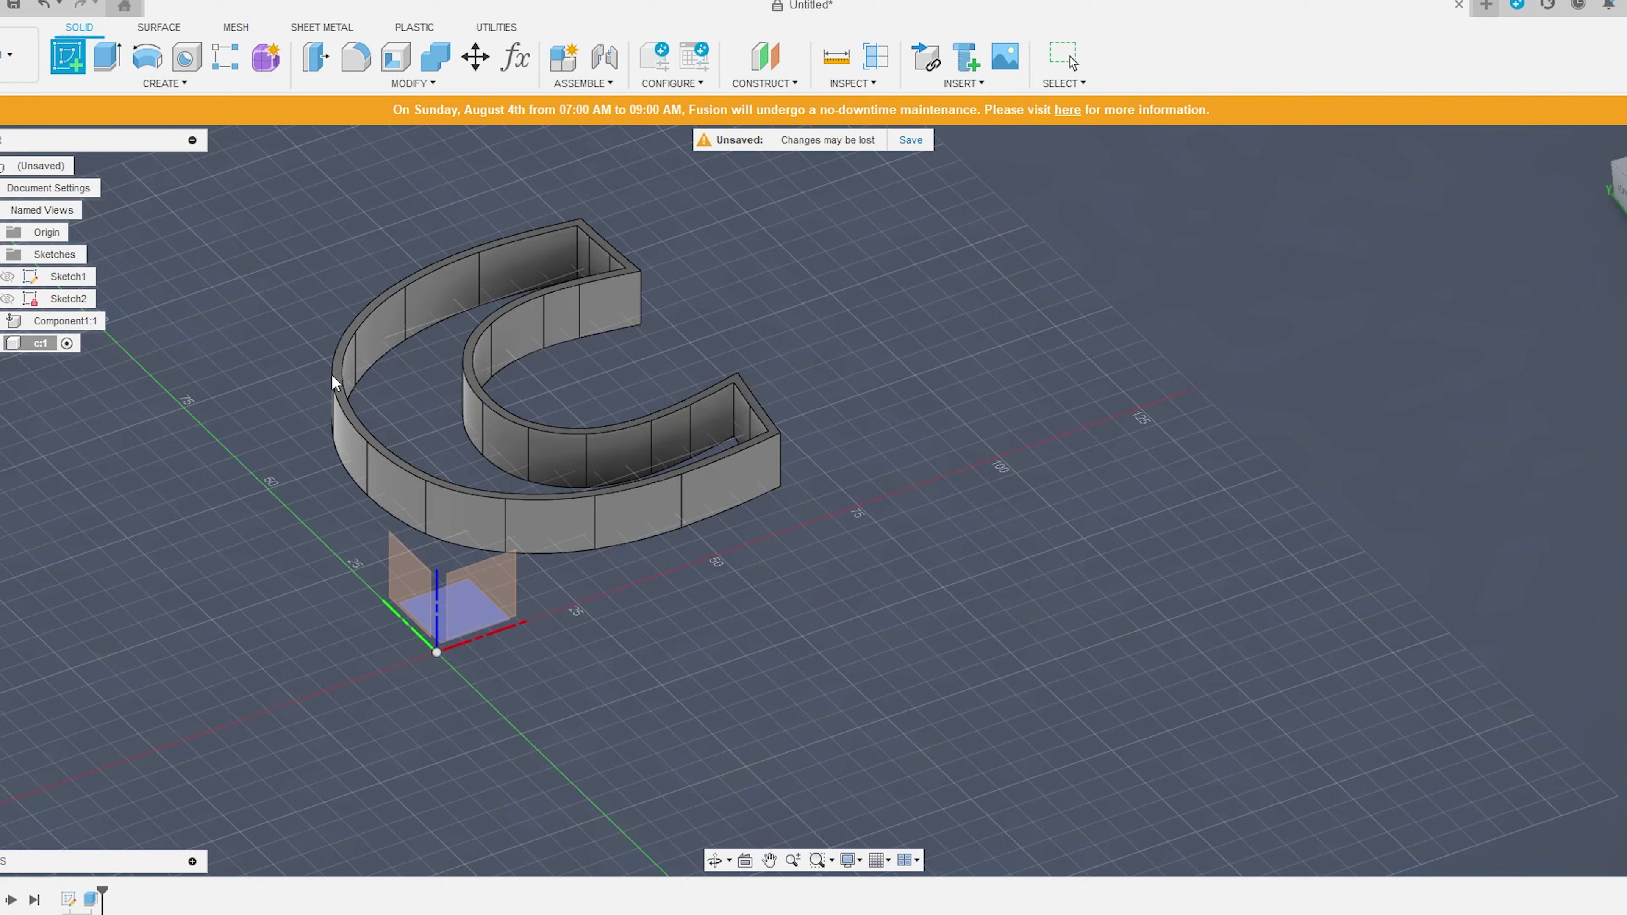
{"action": "left_click", "coordinate": [346, 382]}
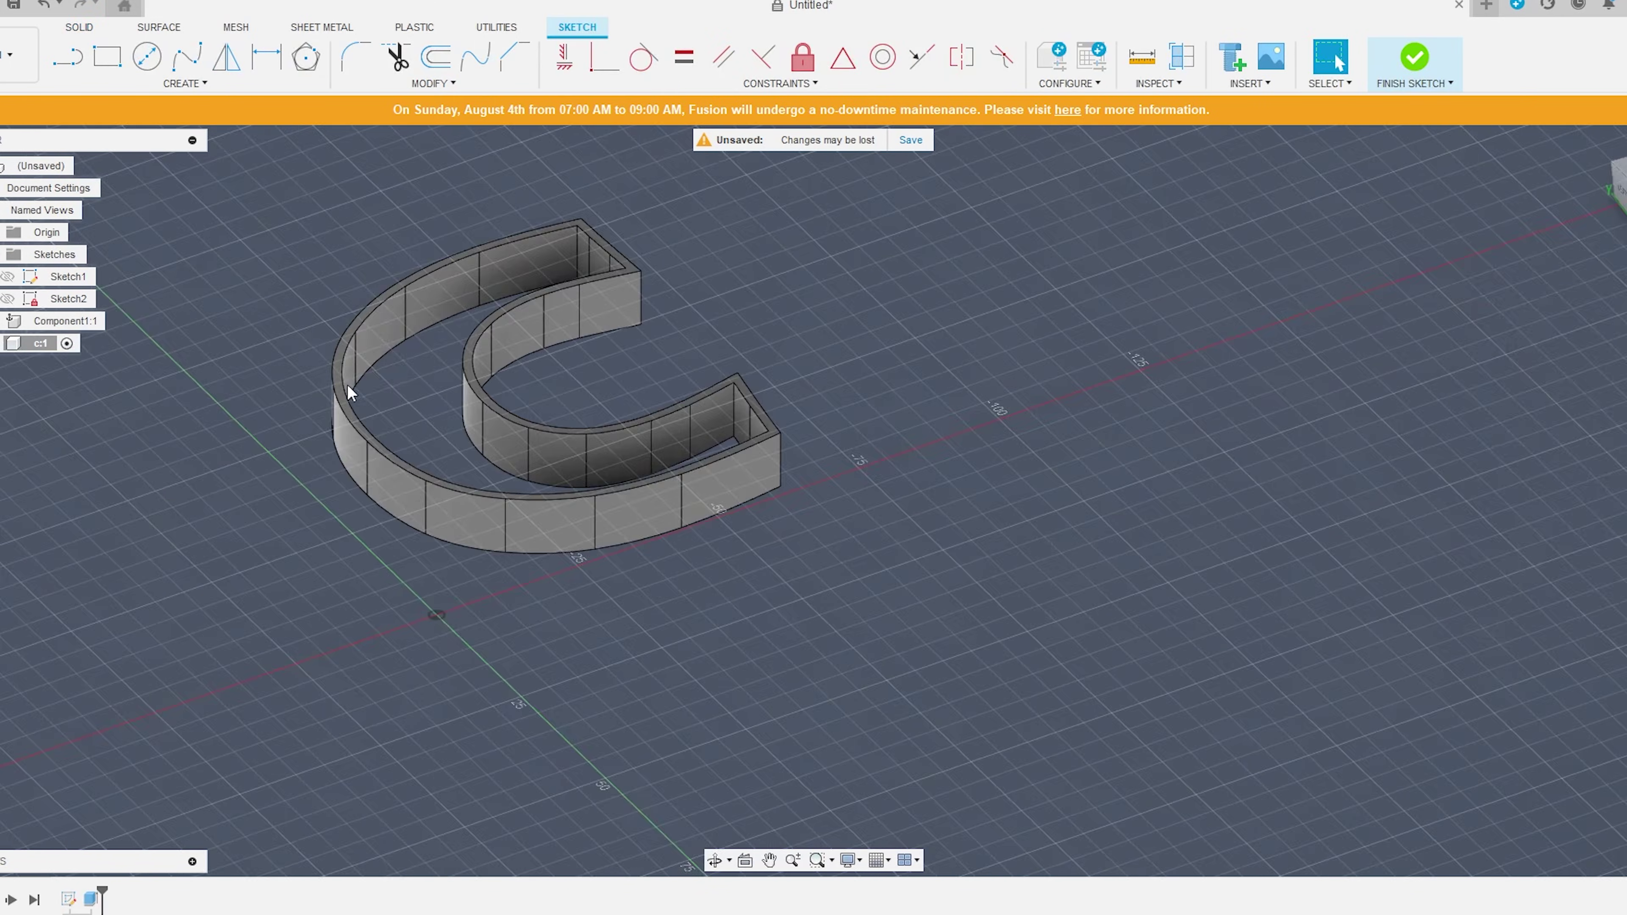
{"action": "key", "text": "ctrl+z"}
{"action": "left_click", "coordinate": [3, 319]}
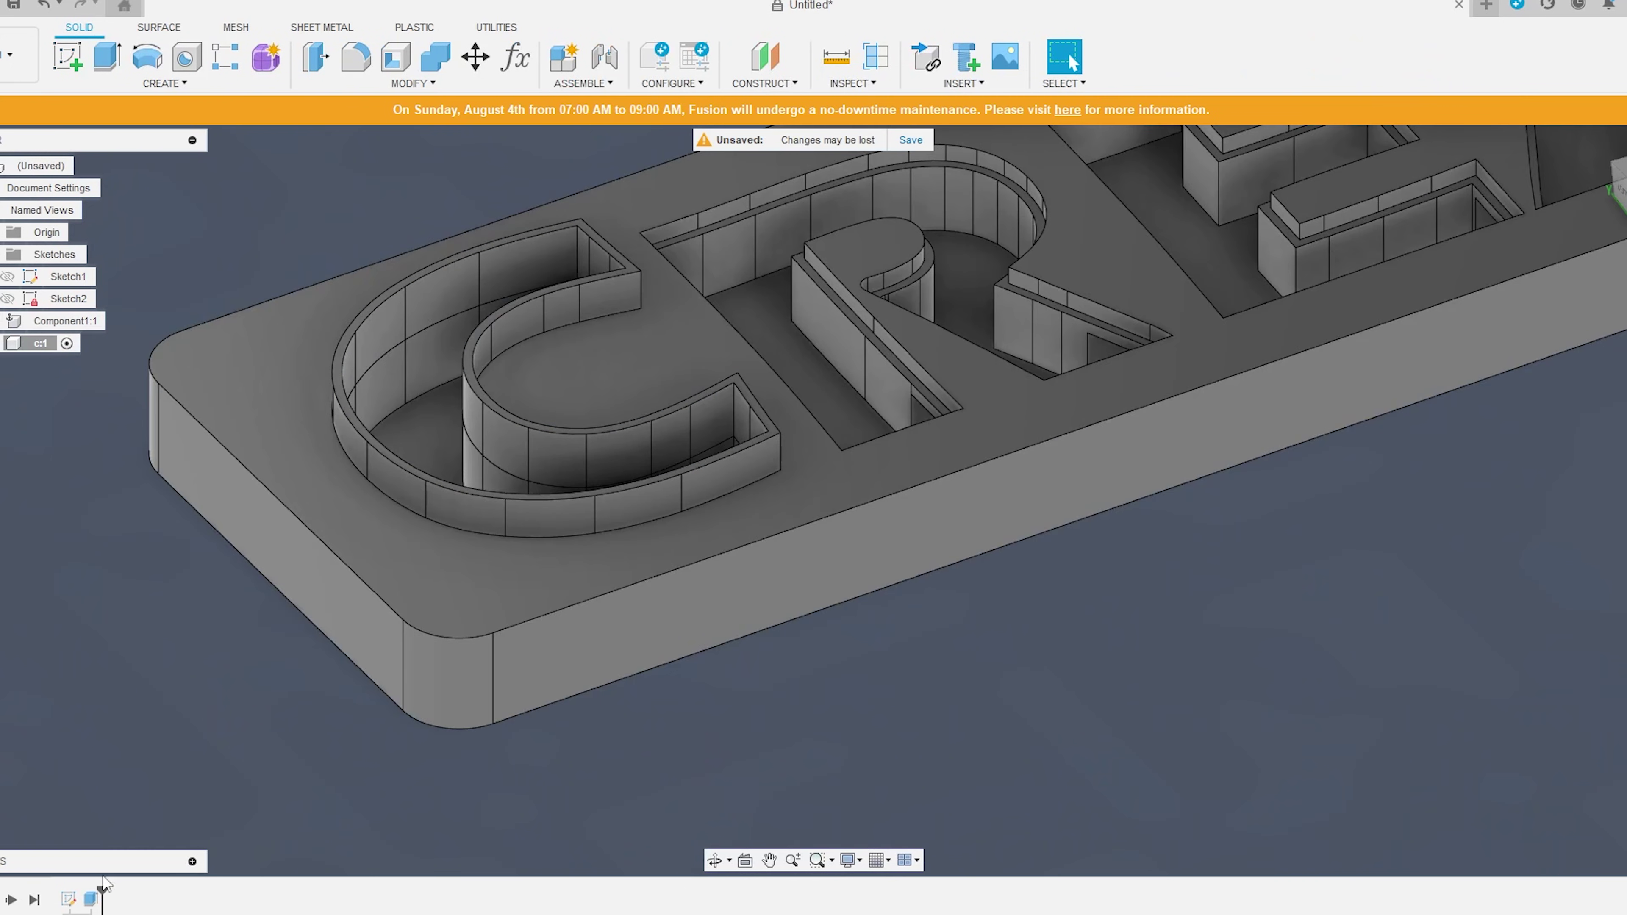
Step: Change the C letter extrude distance to 8 mm
{"action": "double_click", "coordinate": [92, 898]}
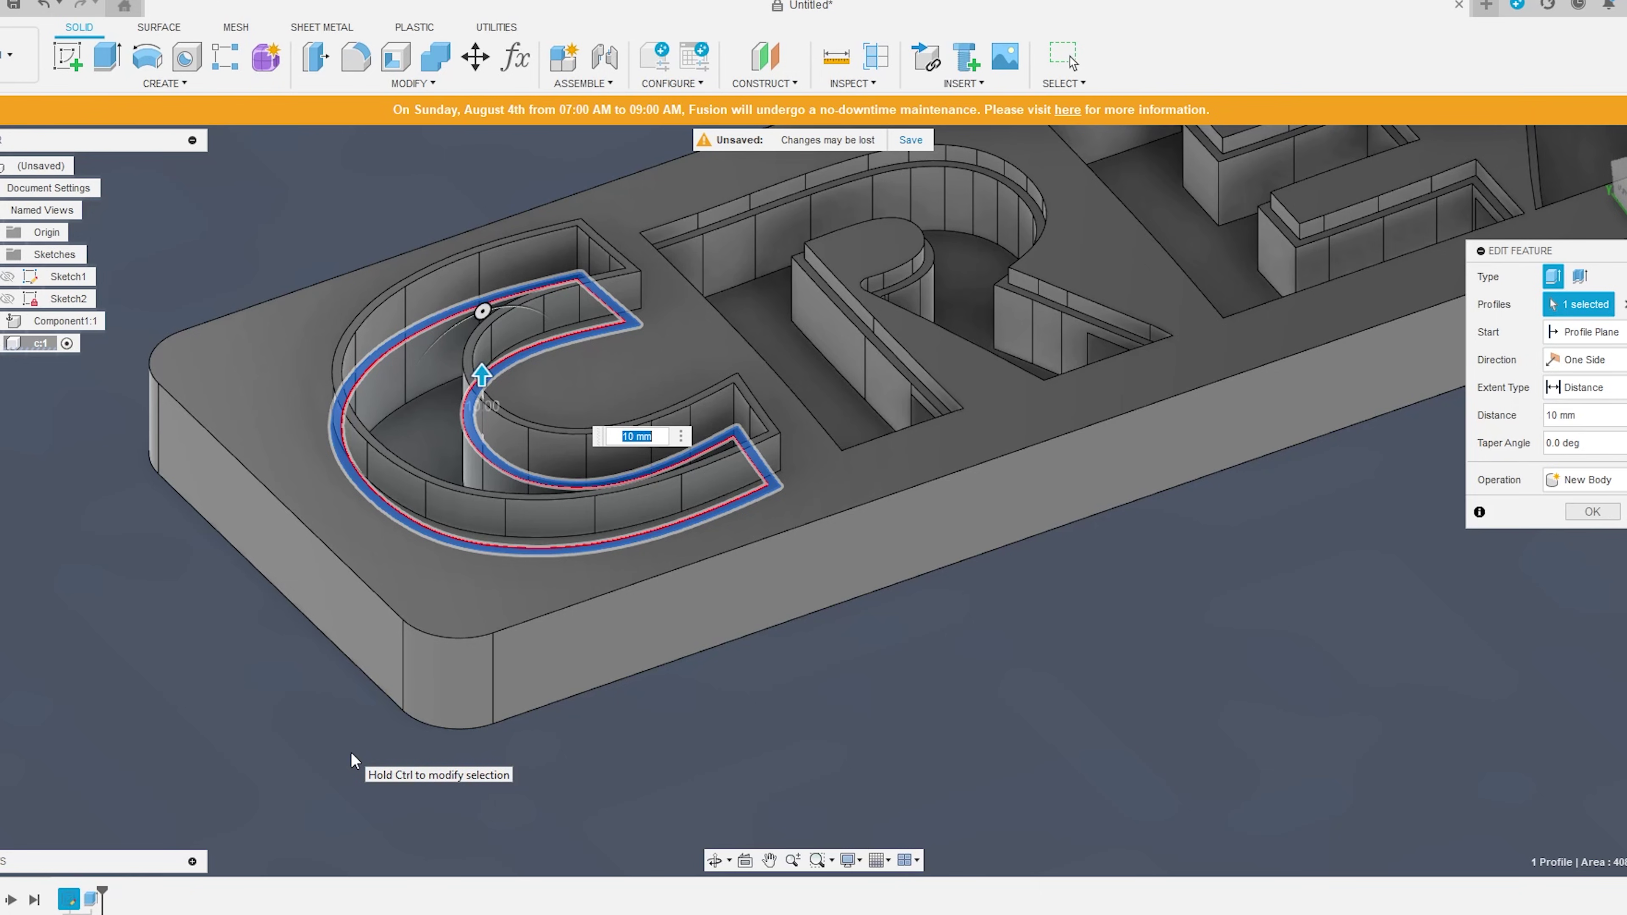
{"action": "type", "text": "80"}
{"action": "key", "text": "BackSpace"}
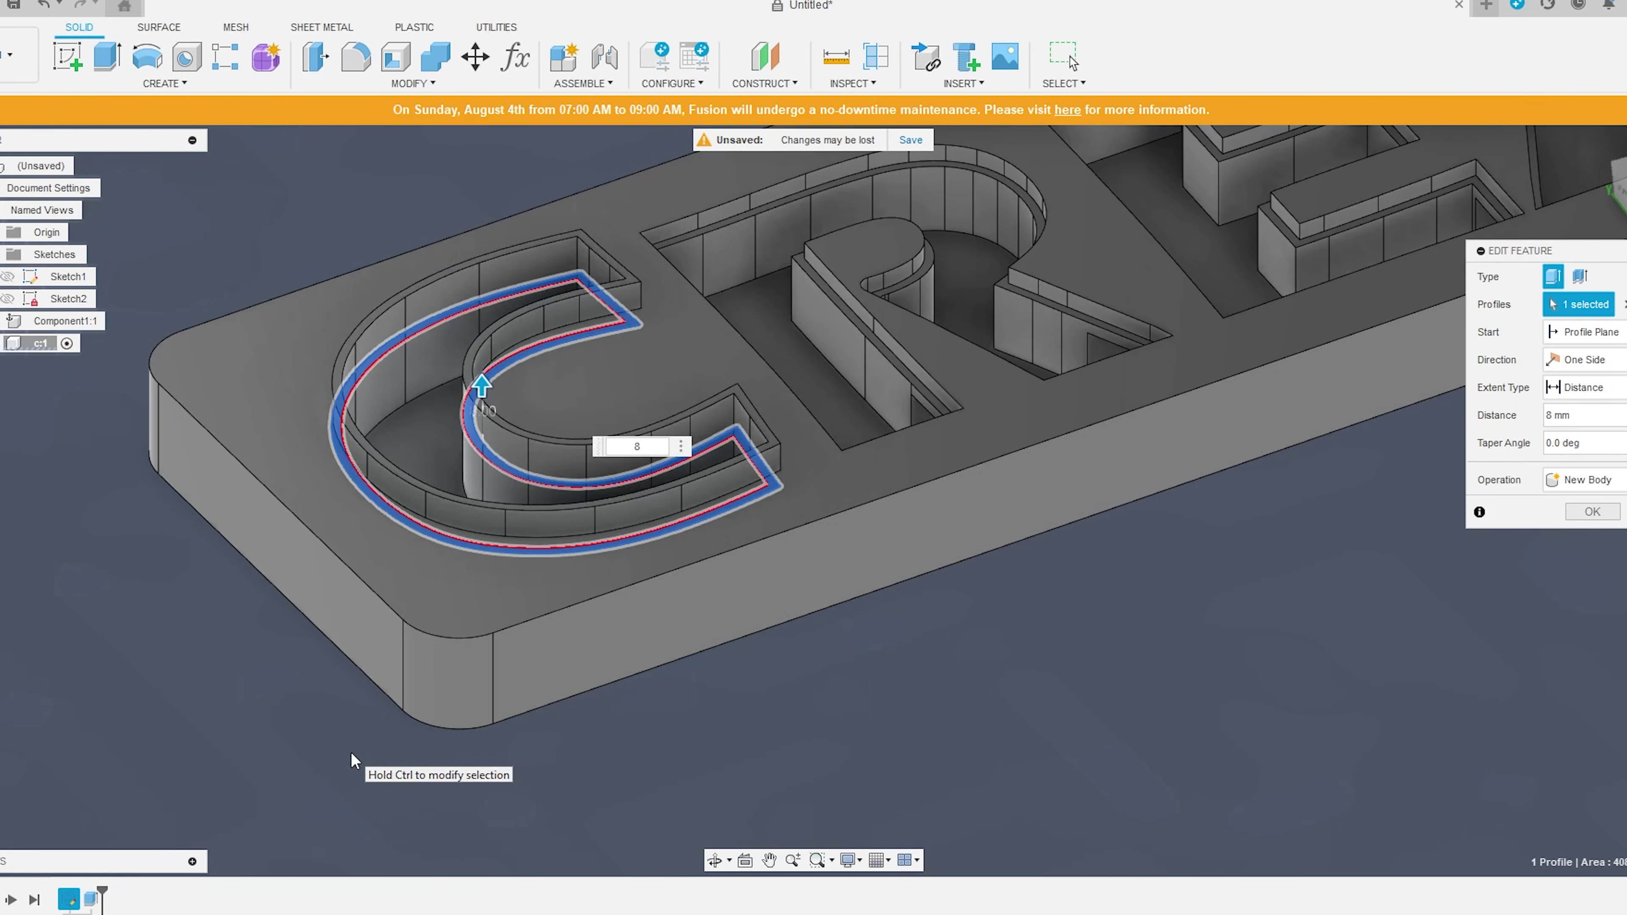
{"action": "key", "text": "Return"}
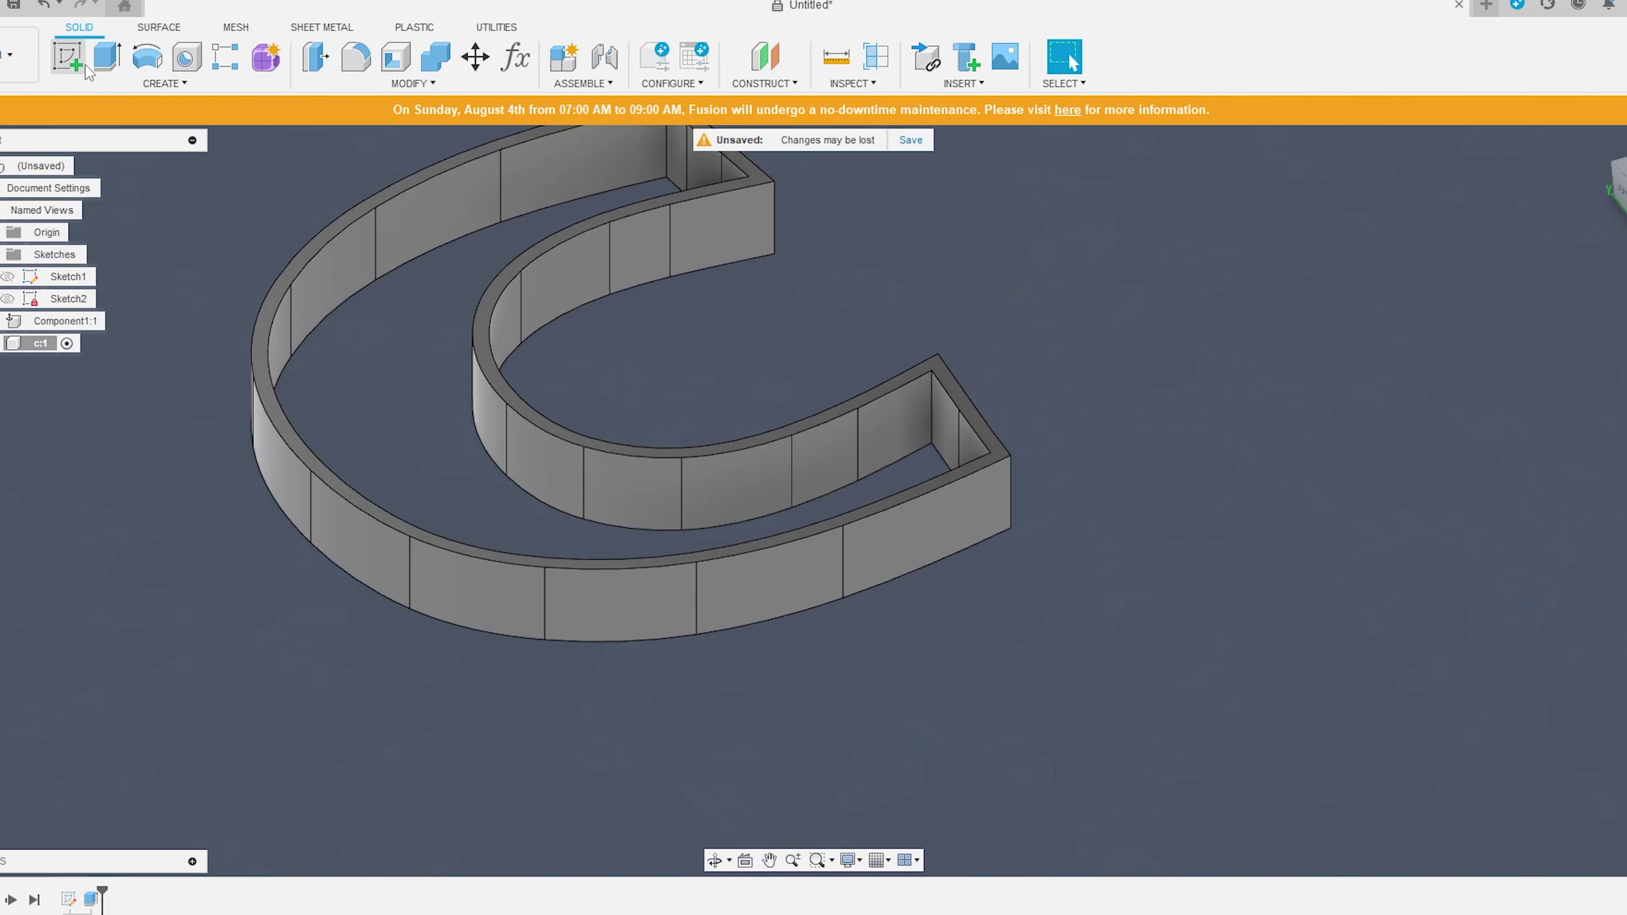
Step: Sketch on the C letter's top face and project its outline
{"action": "left_click", "coordinate": [87, 66]}
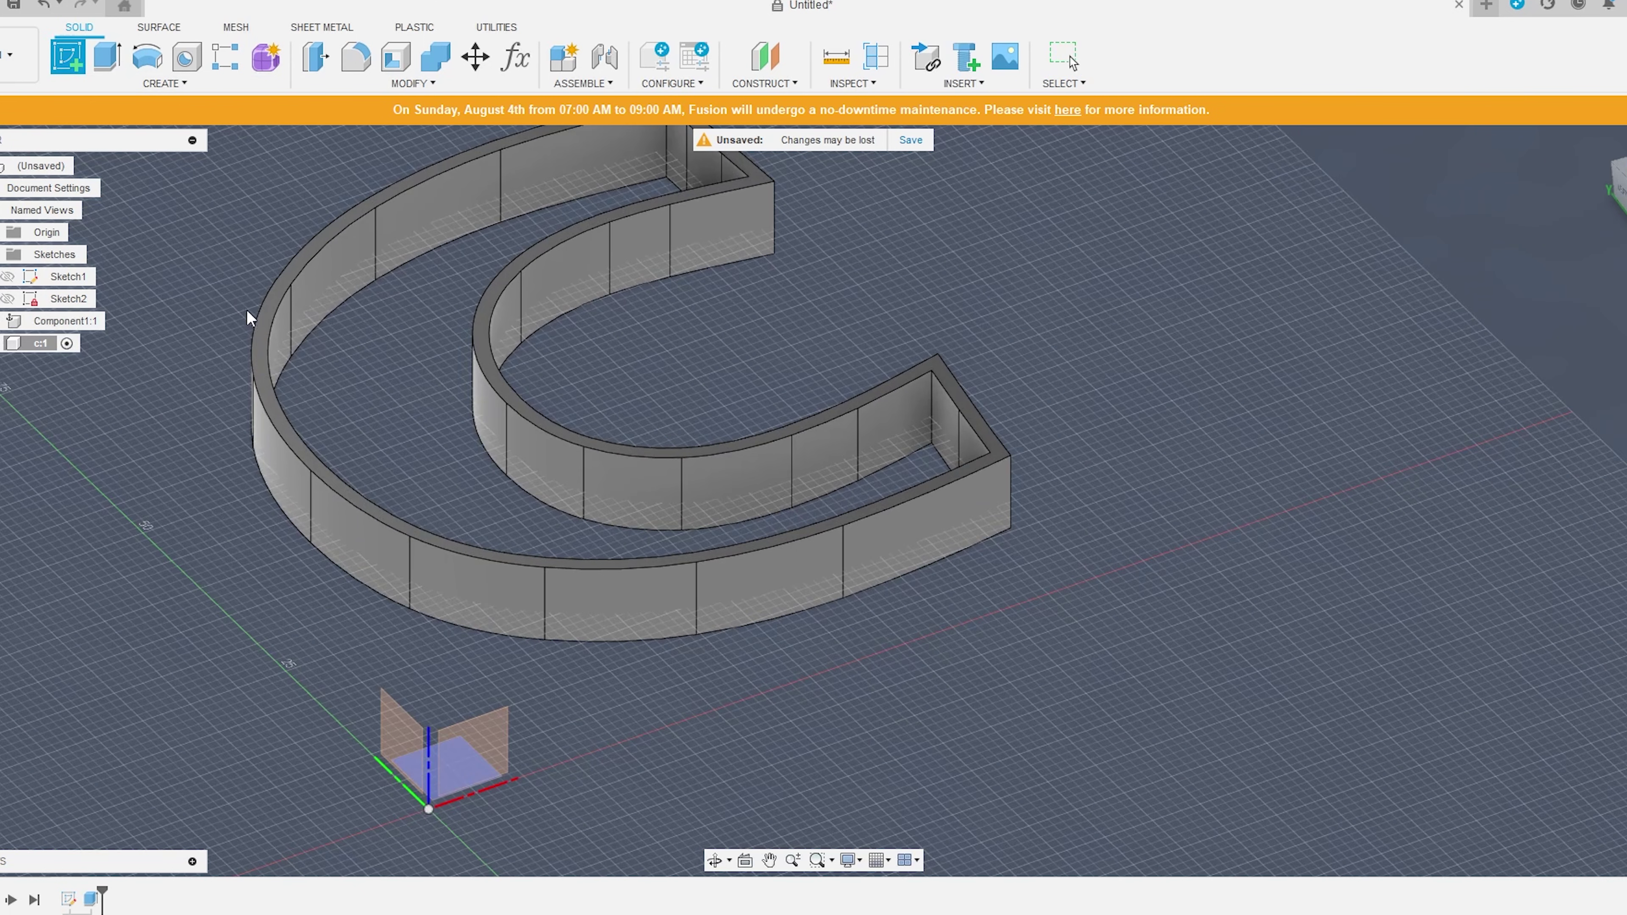
{"action": "left_click", "coordinate": [255, 328]}
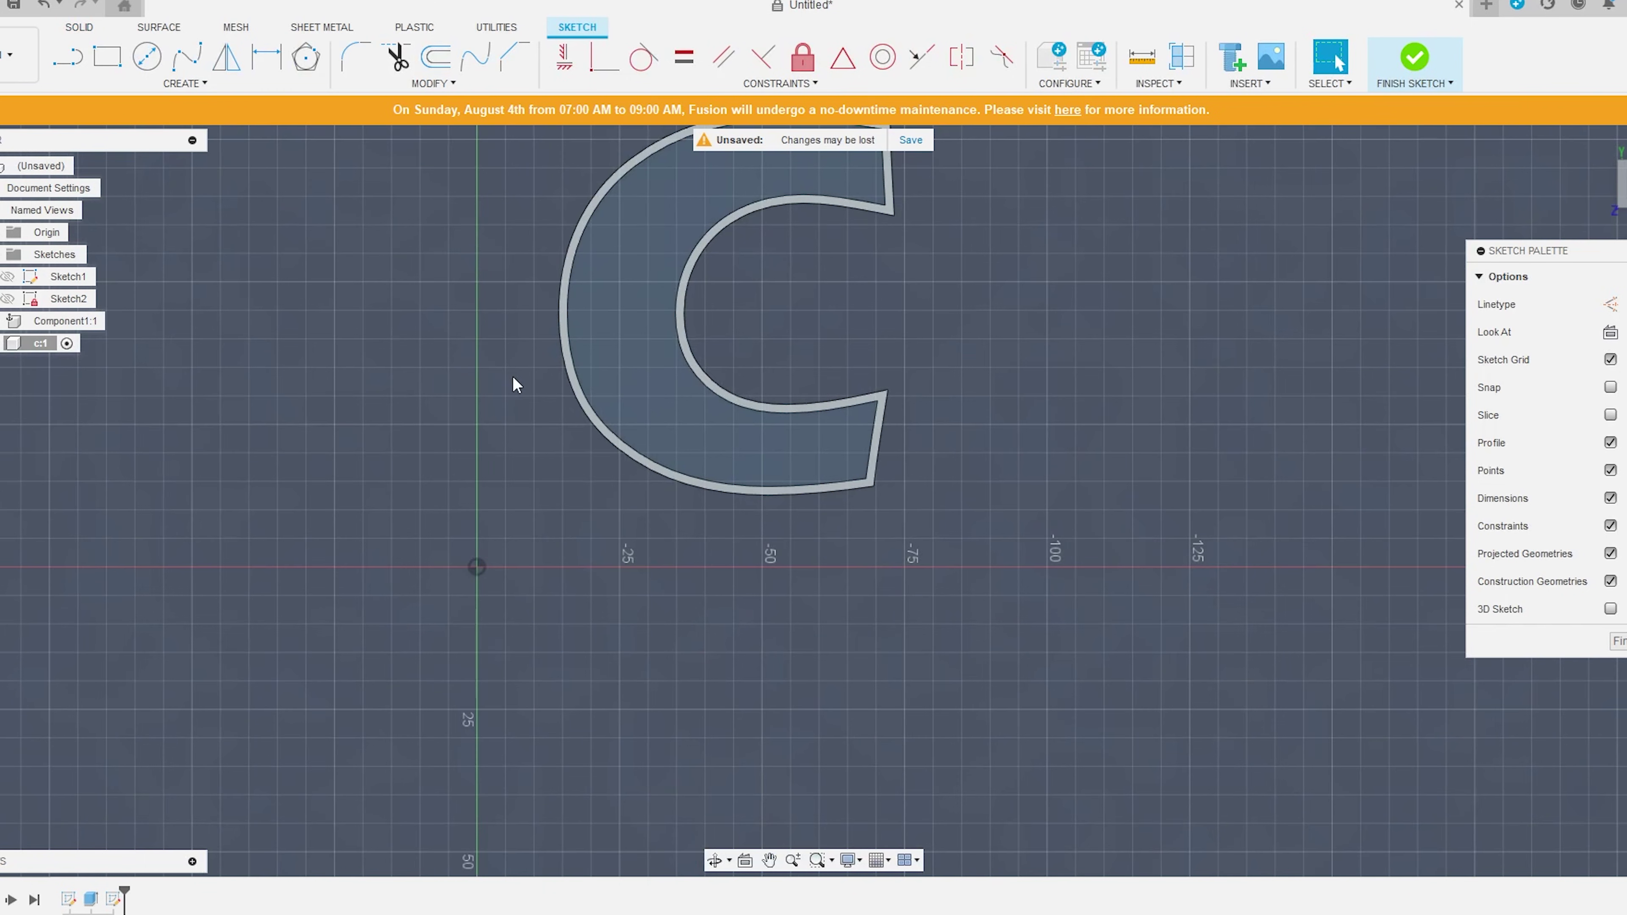
{"action": "key", "text": "p"}
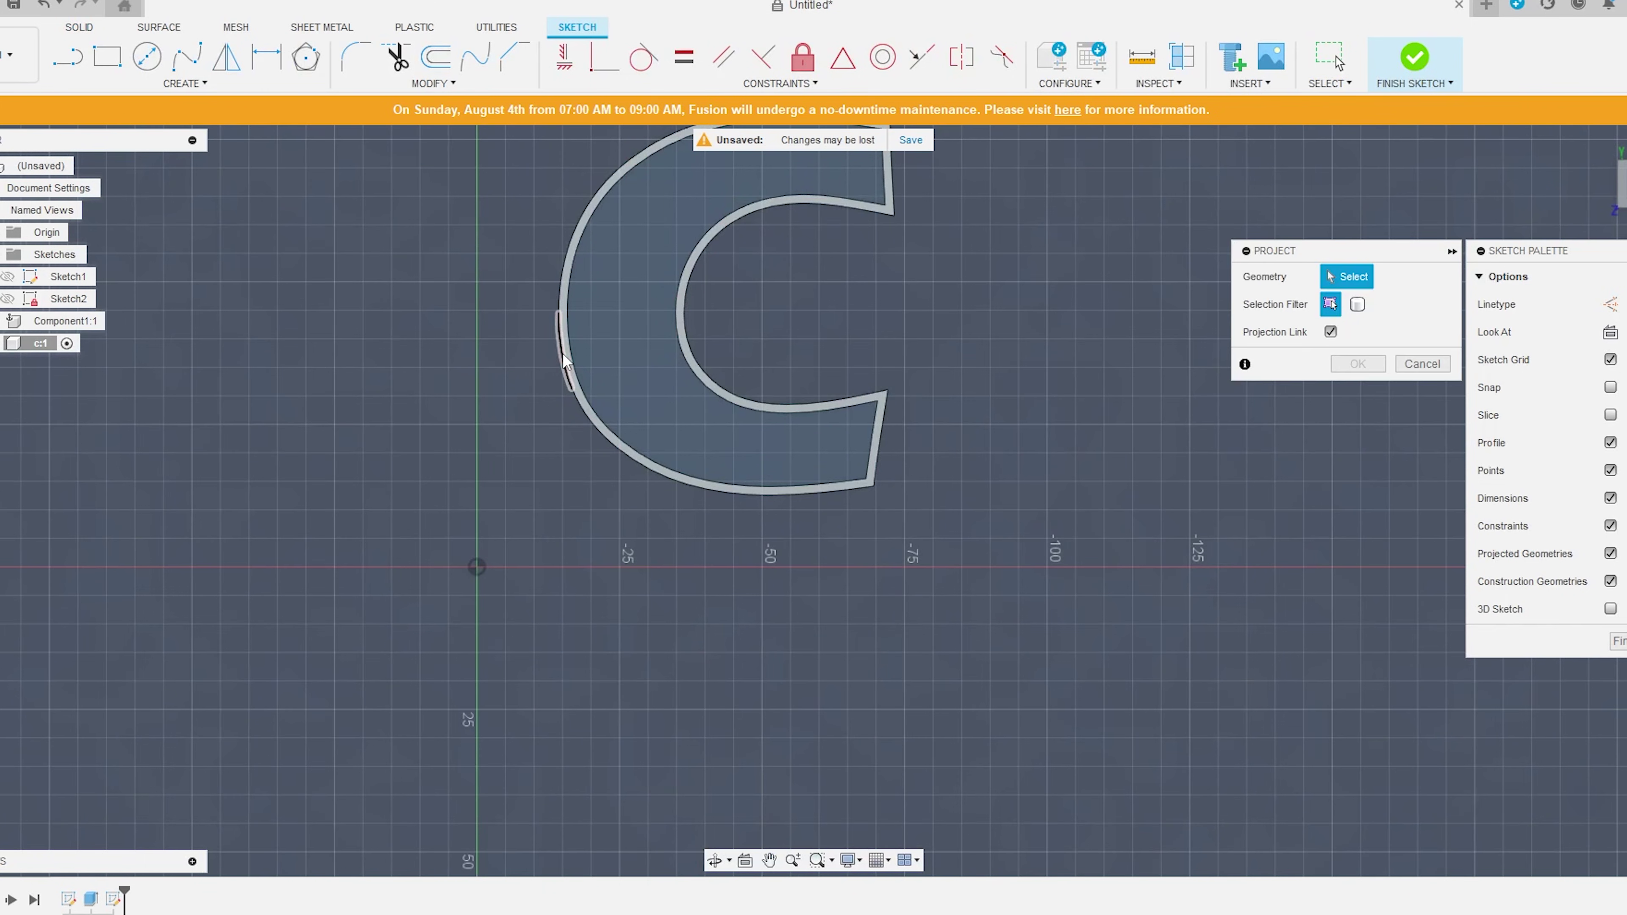
{"action": "left_click", "coordinate": [569, 352]}
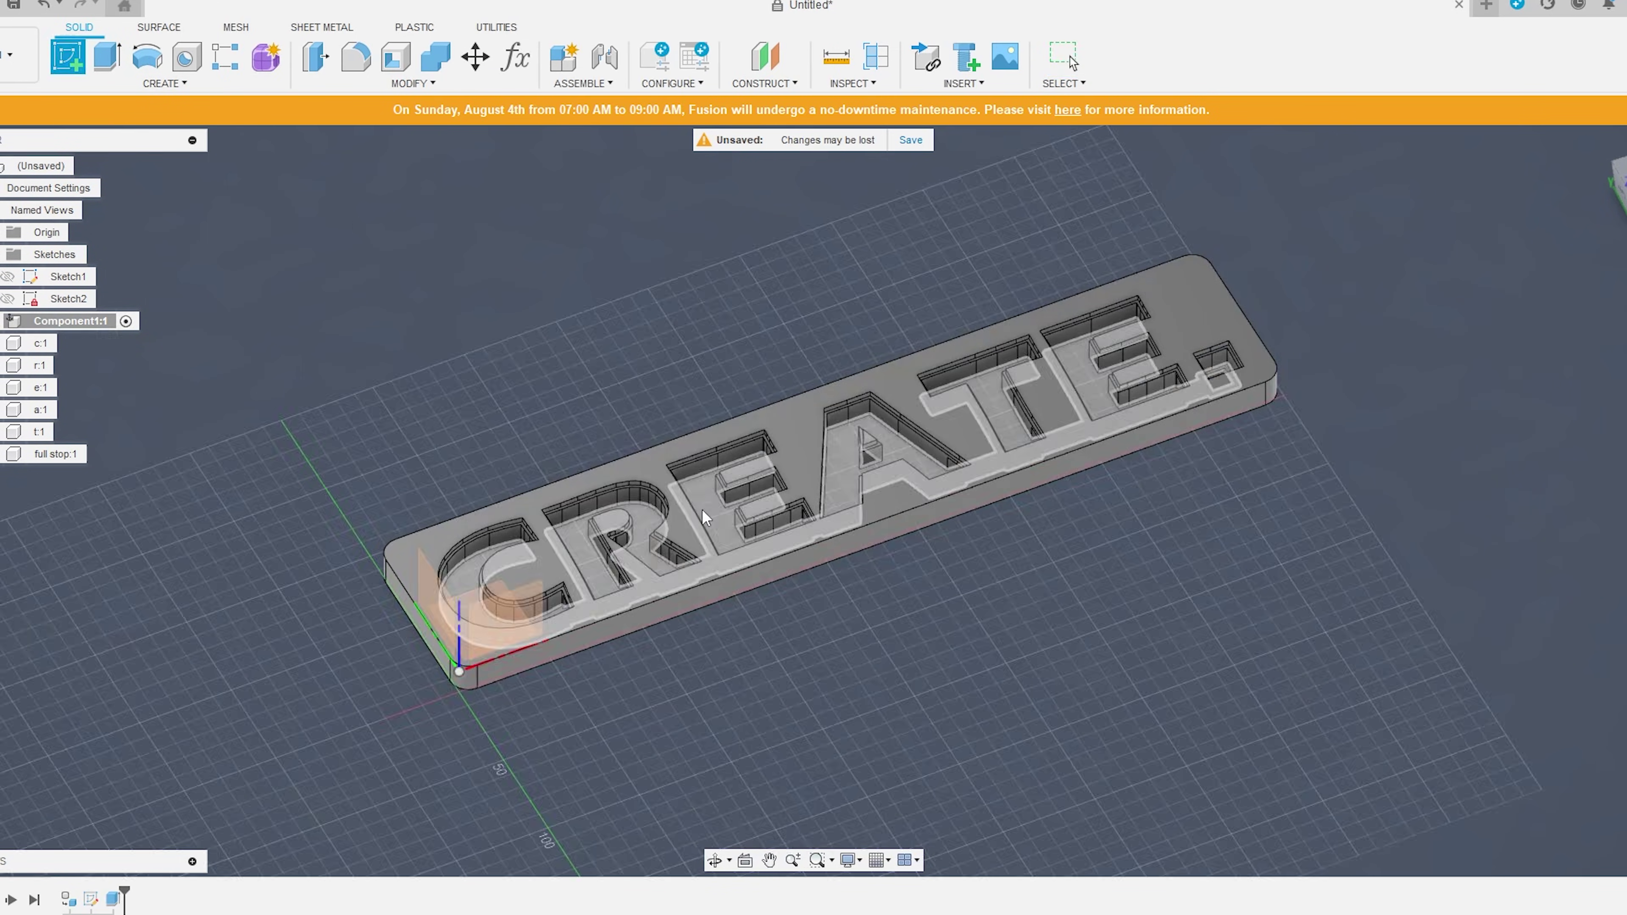
Step: Draw a stepped cut line from the plate's top edge between R and E down to the bottom edge
{"action": "scroll", "coordinate": [702, 334], "scroll_direction": "up", "scroll_amount": 5}
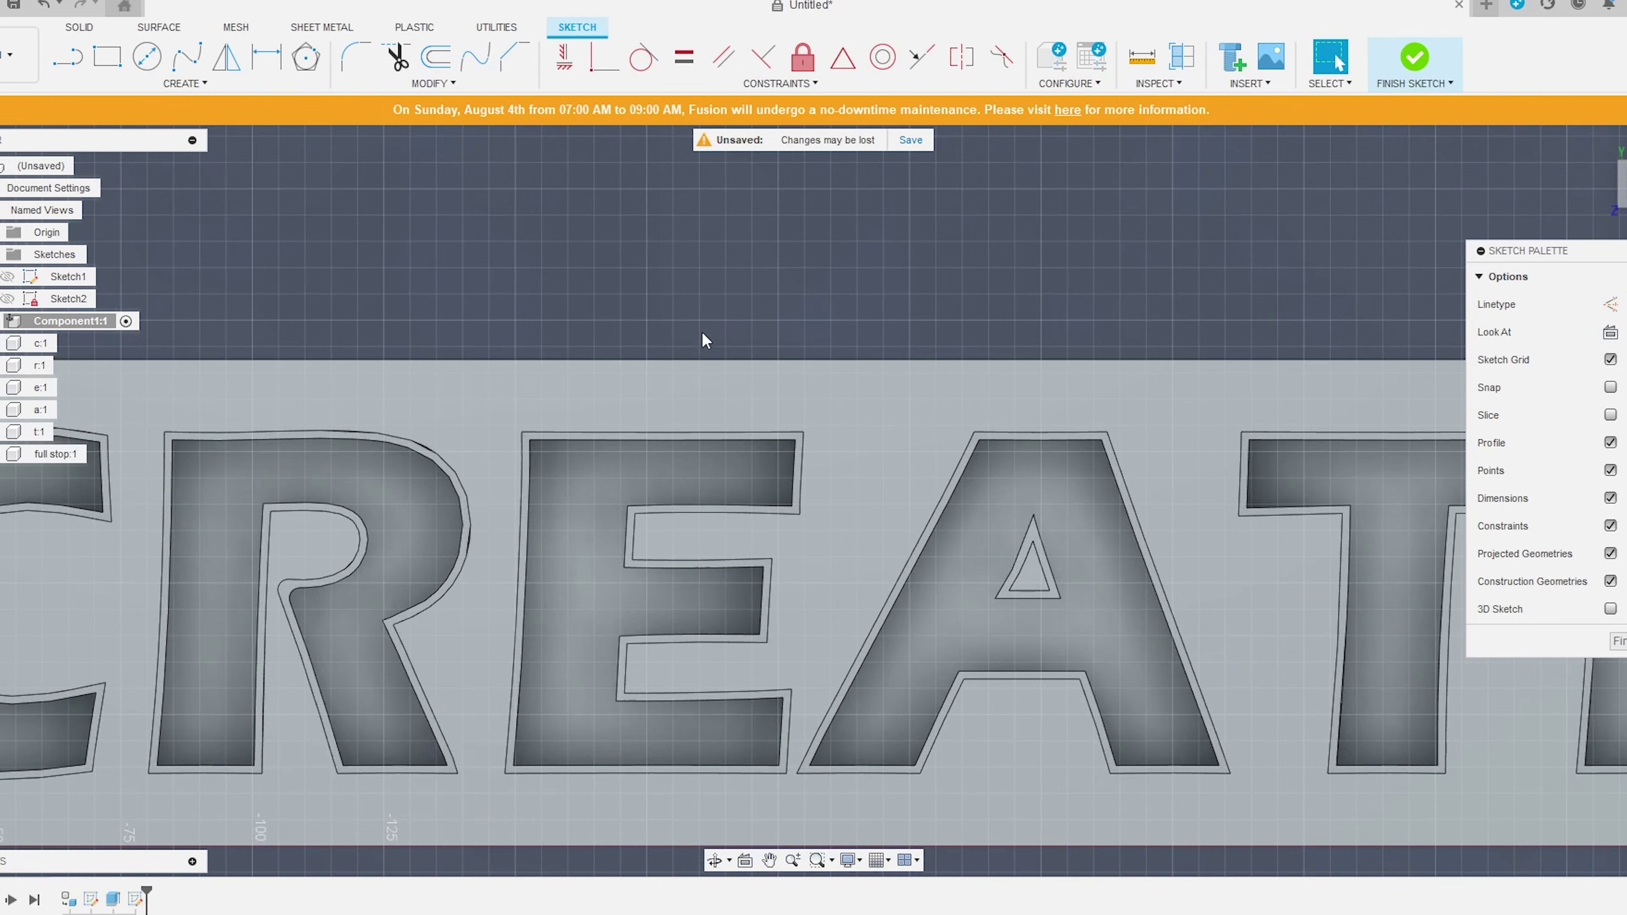
{"action": "key", "text": "l"}
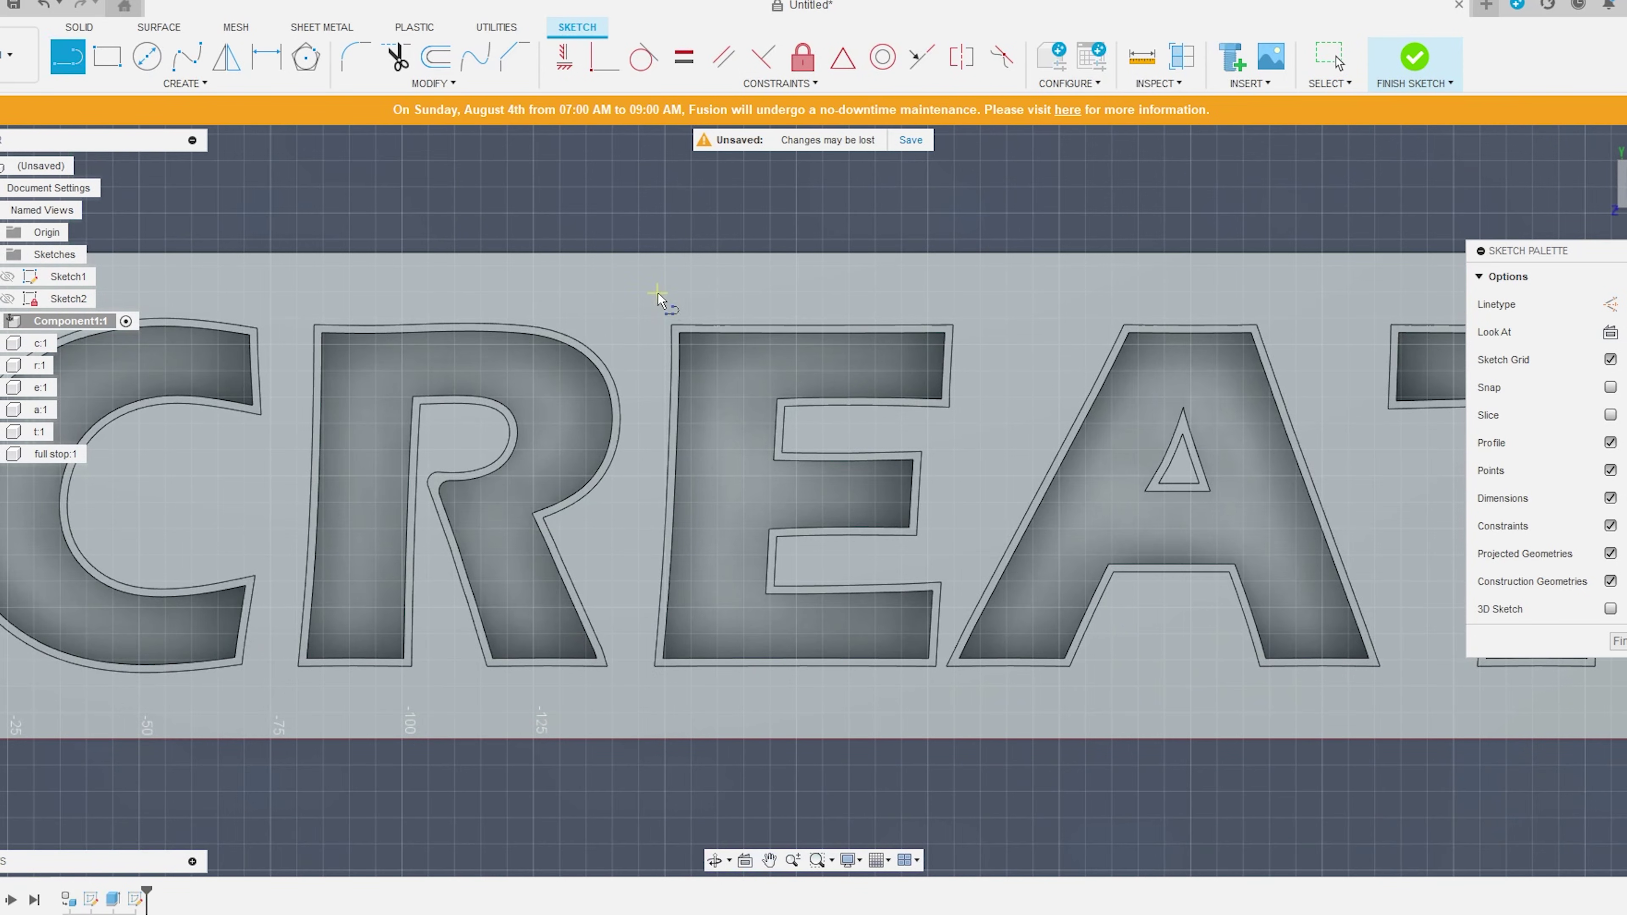
{"action": "left_click", "coordinate": [643, 252]}
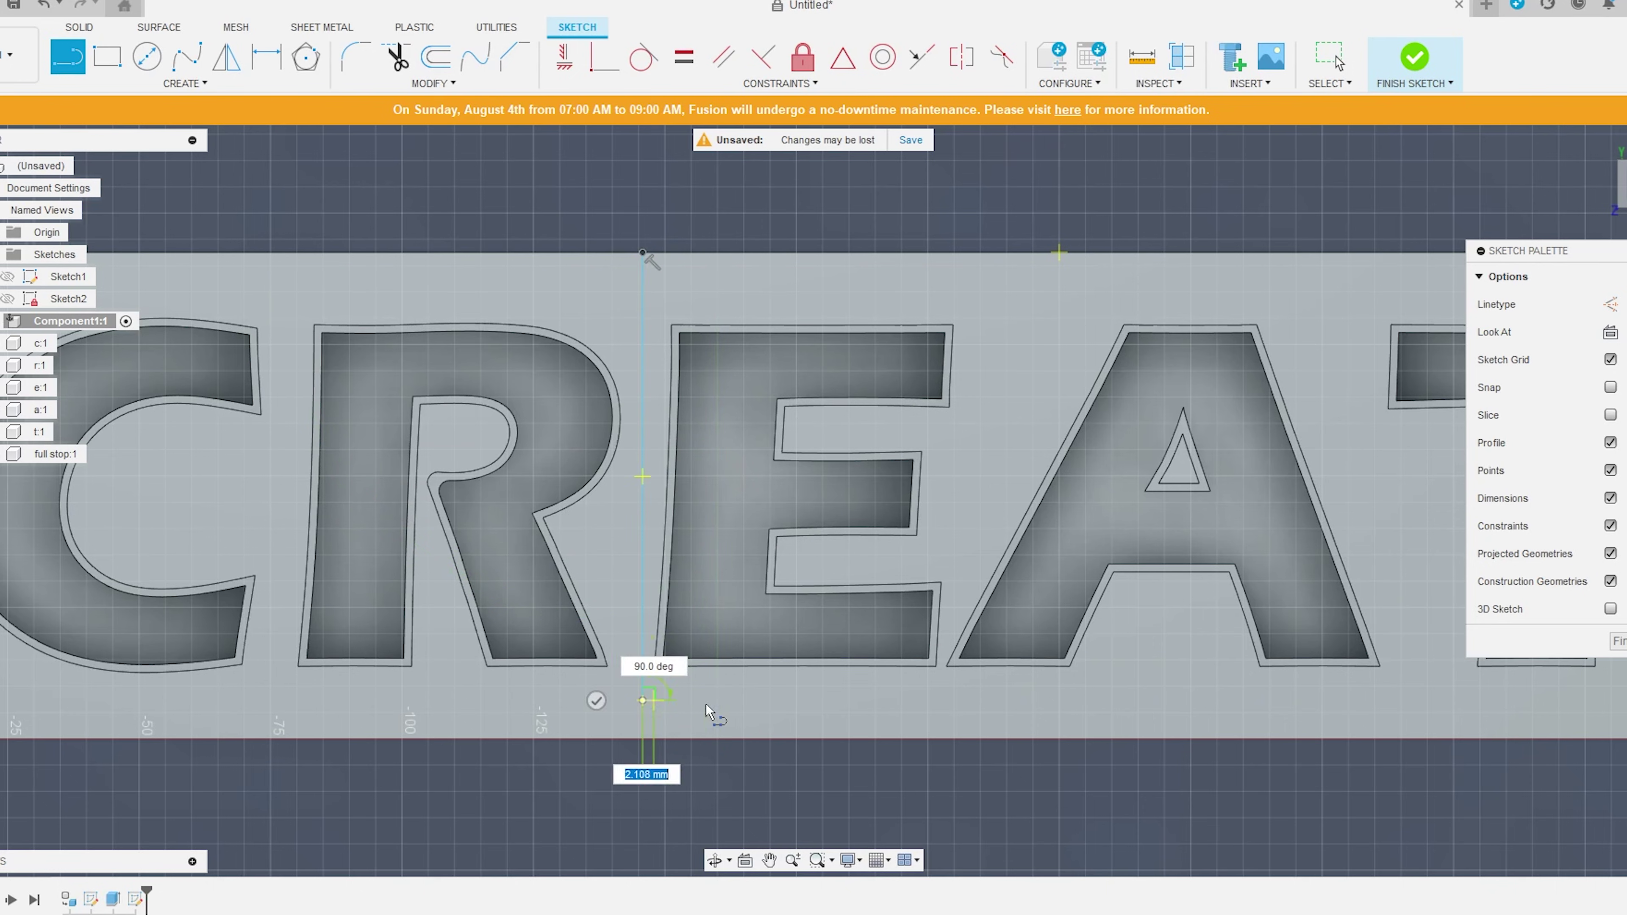
{"action": "left_click", "coordinate": [708, 701]}
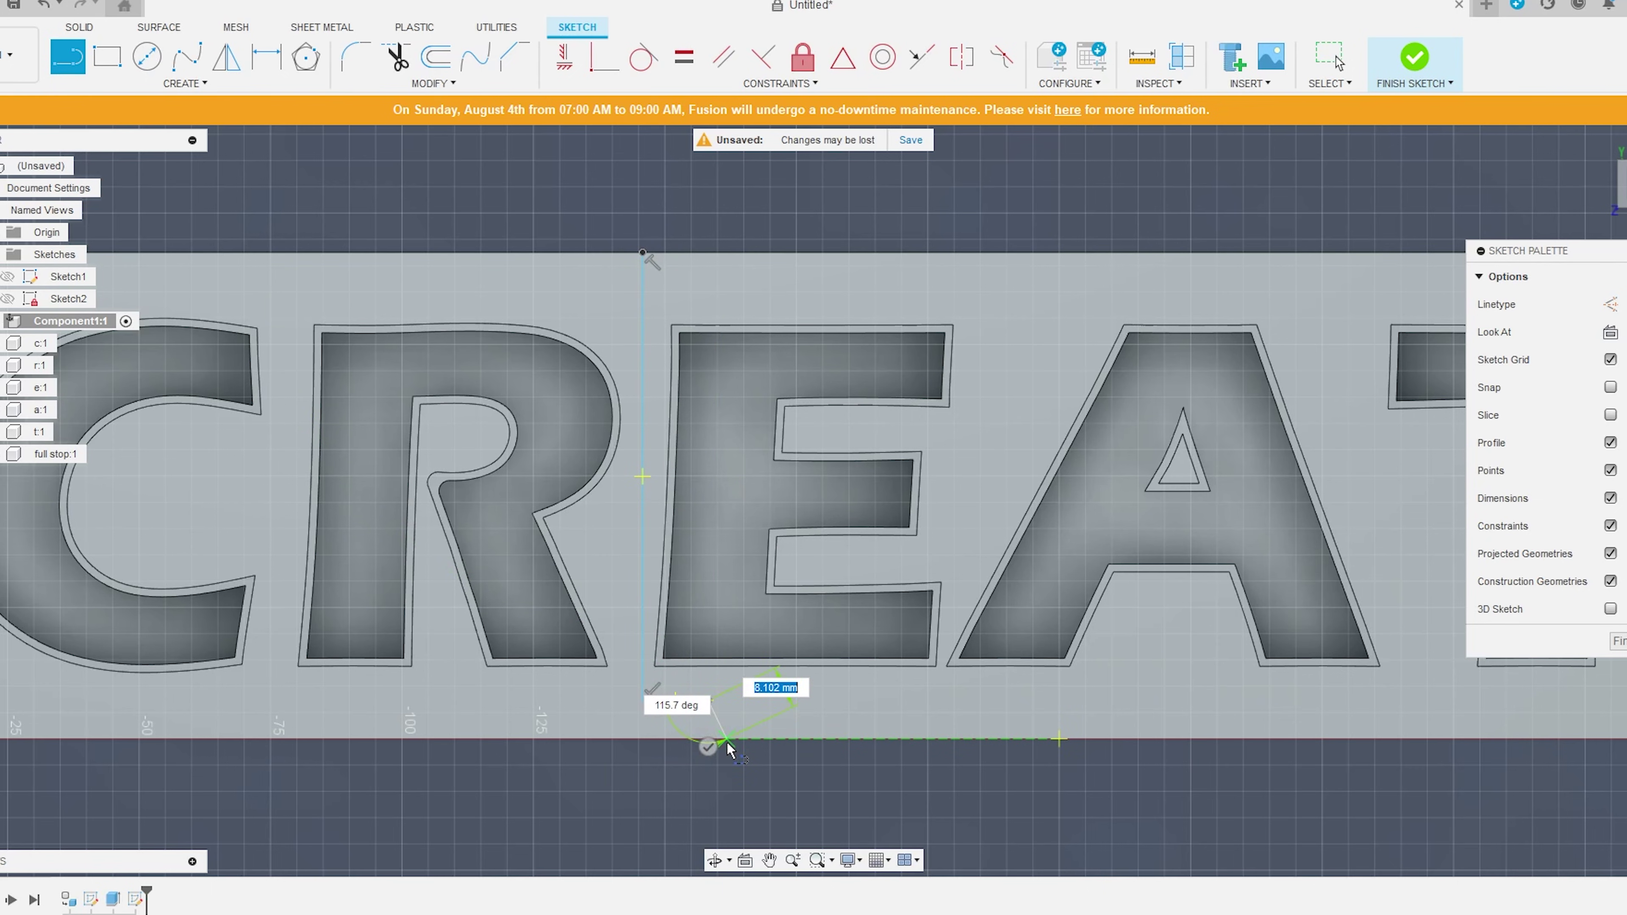
{"action": "scroll", "coordinate": [727, 750], "scroll_direction": "up", "scroll_amount": 5}
{"action": "left_click", "coordinate": [709, 735]}
{"action": "key", "text": "Escape"}
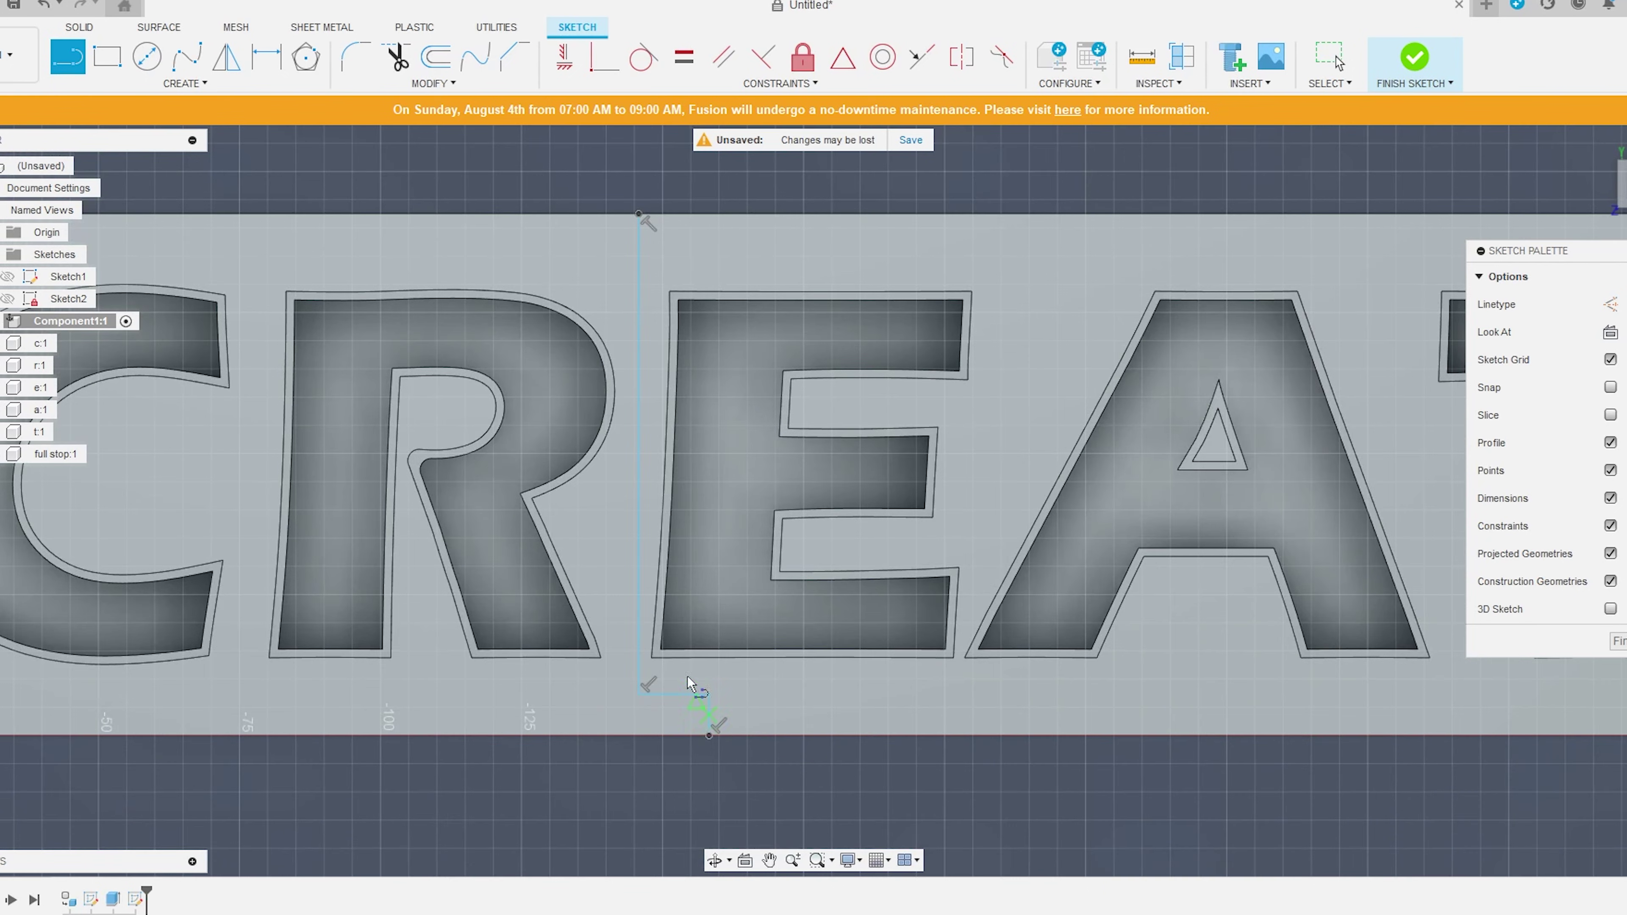
Step: Shift the cut line's vertical and step segments to sit between R and E, then start the second line near A and T
{"action": "scroll", "coordinate": [688, 676], "scroll_direction": "down", "scroll_amount": 5}
{"action": "left_click", "coordinate": [634, 564]}
{"action": "left_click_drag", "start_coordinate": [629, 565], "coordinate": [630, 567]}
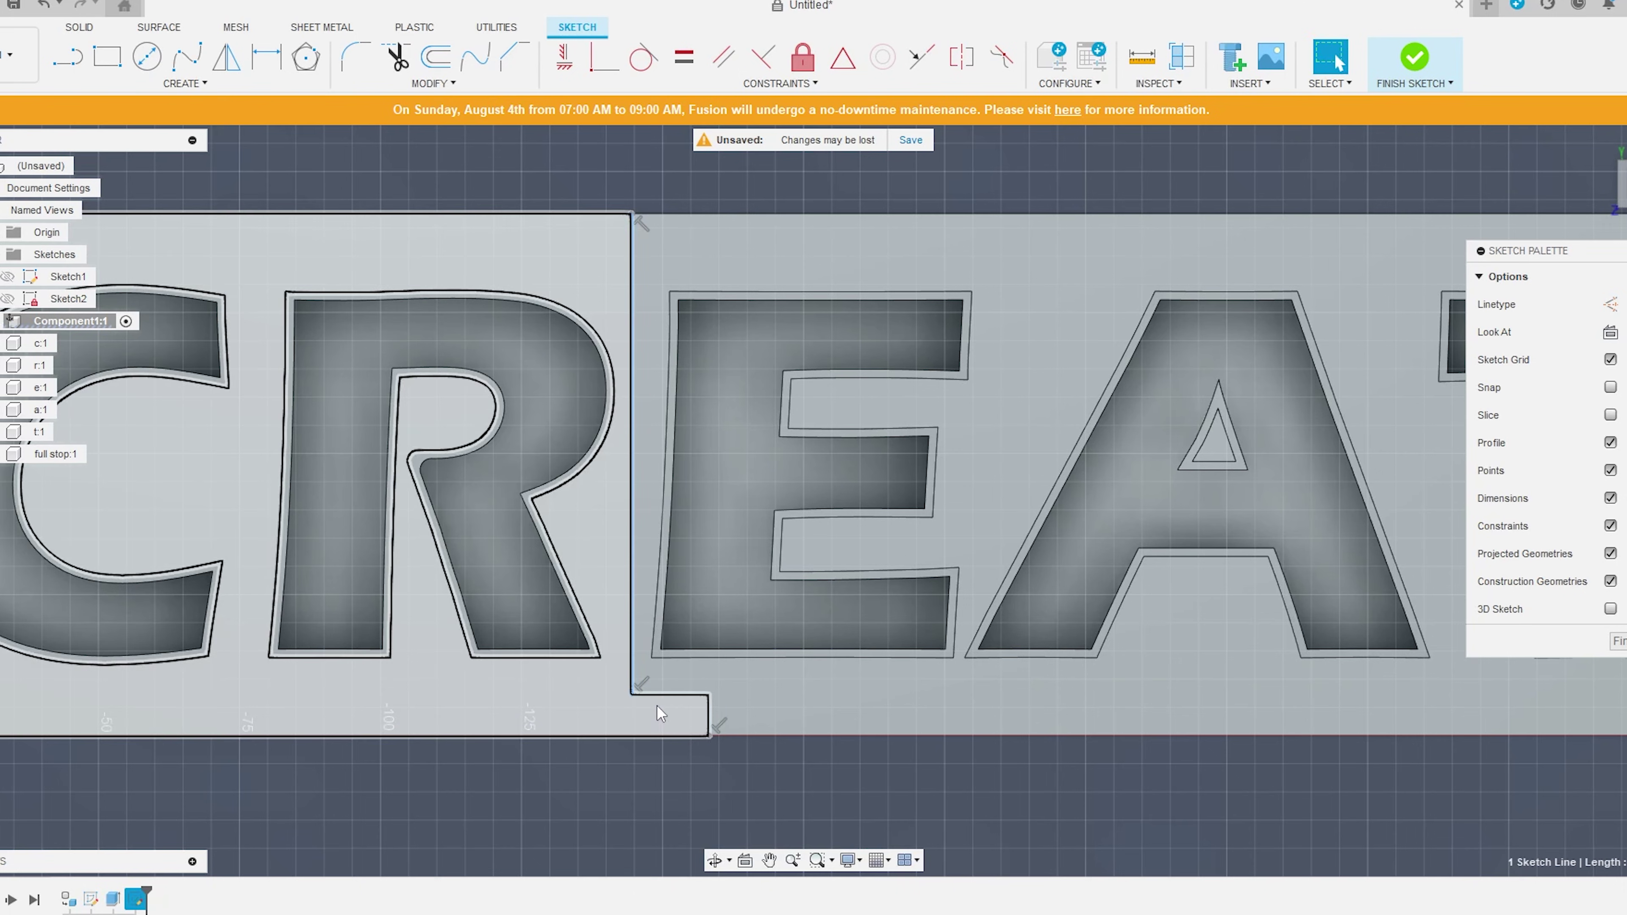
{"action": "left_click_drag", "start_coordinate": [648, 694], "coordinate": [653, 703]}
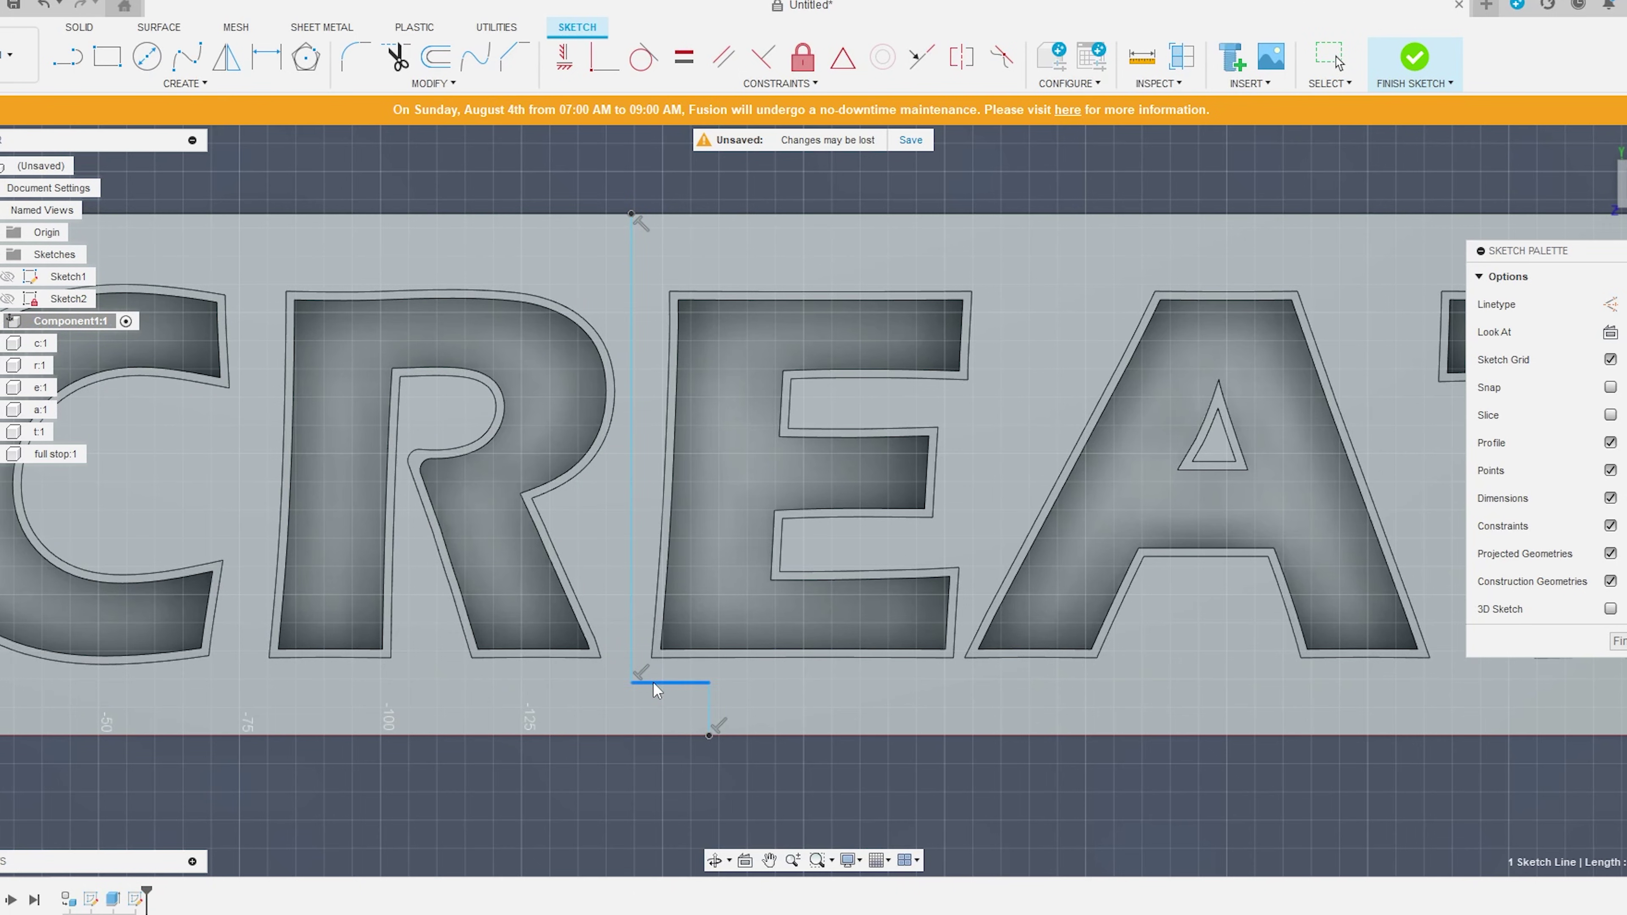
{"action": "scroll", "coordinate": [657, 689], "scroll_direction": "down", "scroll_amount": 2}
{"action": "middle_click_drag", "start_coordinate": [657, 689], "coordinate": [240, 657]}
{"action": "key", "text": "l"}
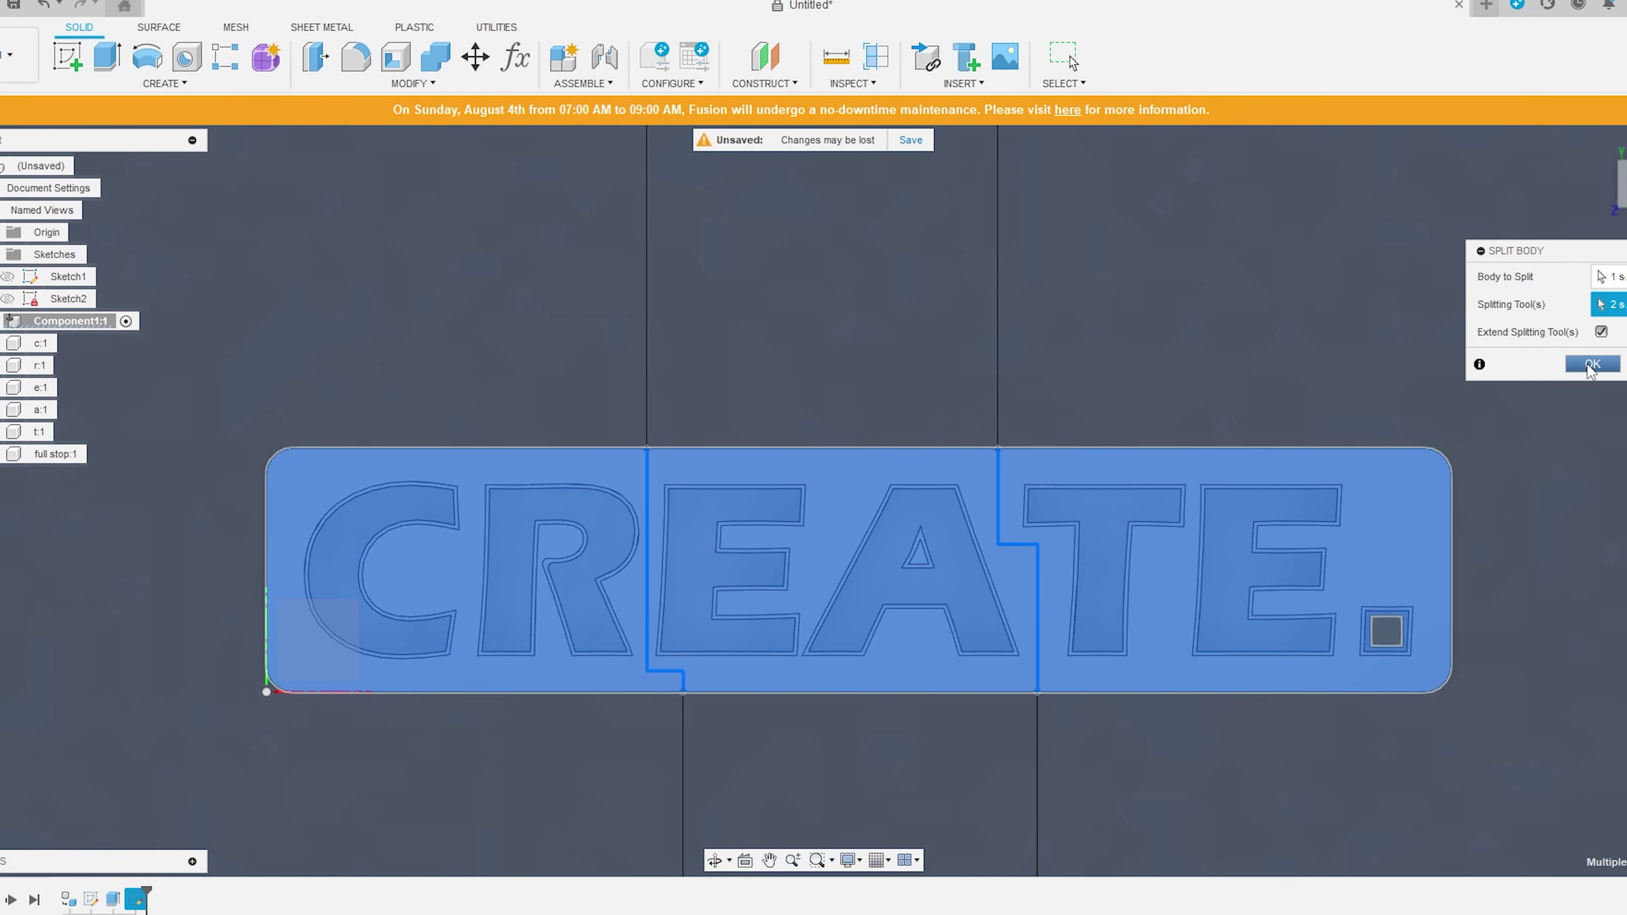
Step: Split the plate along both stepped lines into Body1, Body2 and Body3, then orbit to inspect them
{"action": "left_click", "coordinate": [1591, 364]}
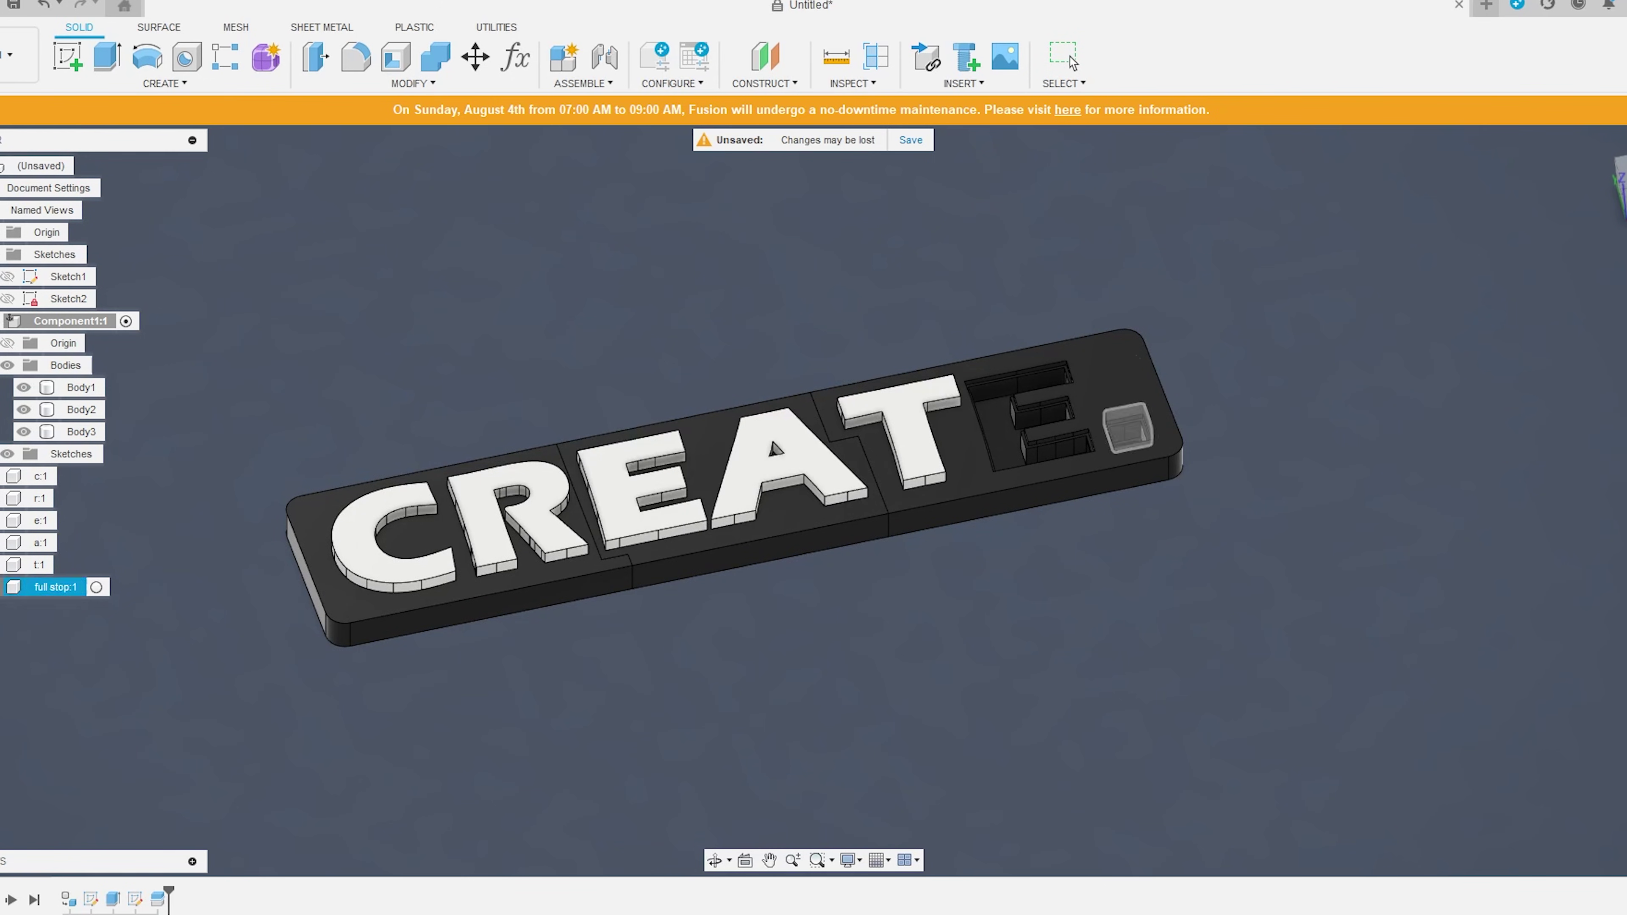
{"action": "middle_click_drag", "start_coordinate": [580, 629], "coordinate": [590, 674], "text": "shift"}
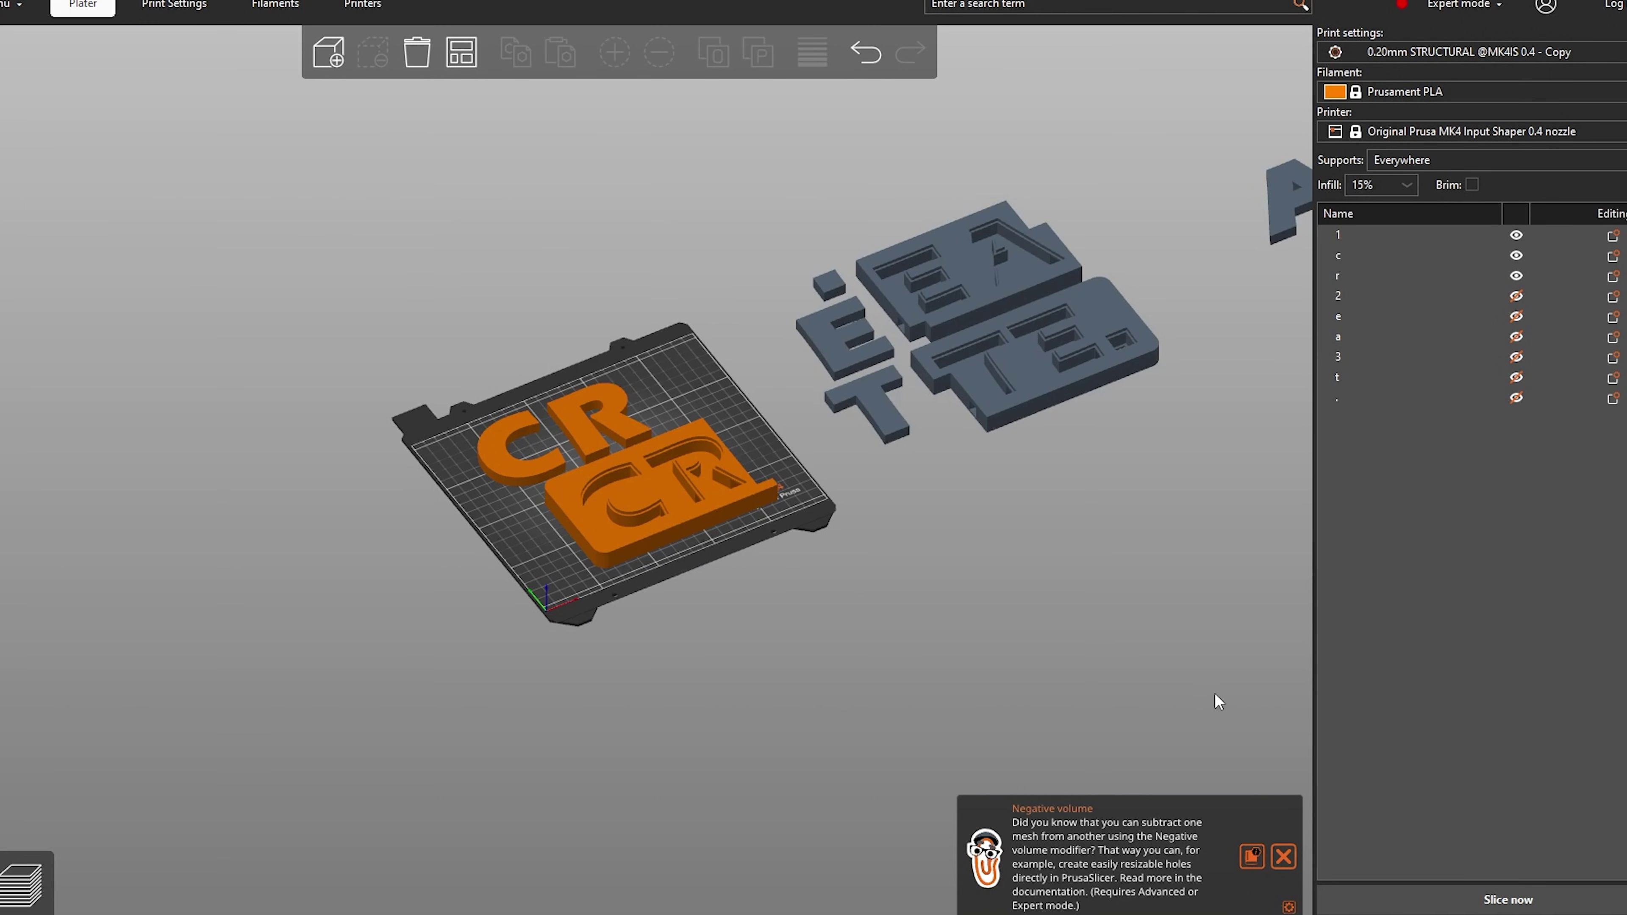
{"action": "left_click_drag", "start_coordinate": [1214, 693], "coordinate": [999, 564]}
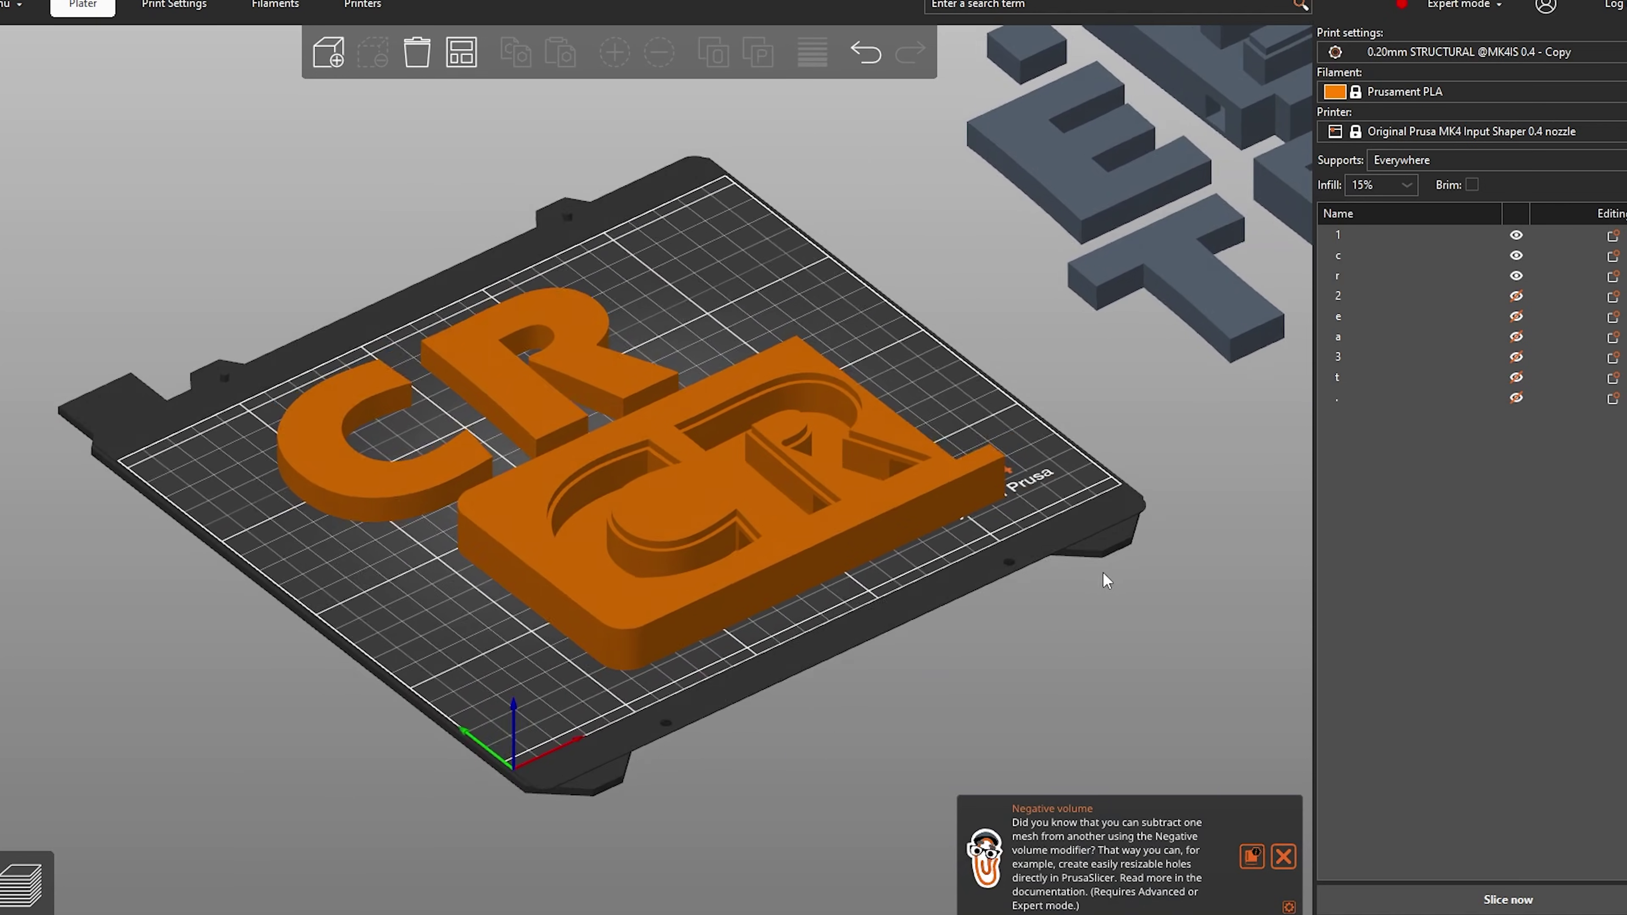
{"action": "scroll", "coordinate": [999, 564], "scroll_direction": "up", "scroll_amount": 3}
{"action": "left_click", "coordinate": [737, 545]}
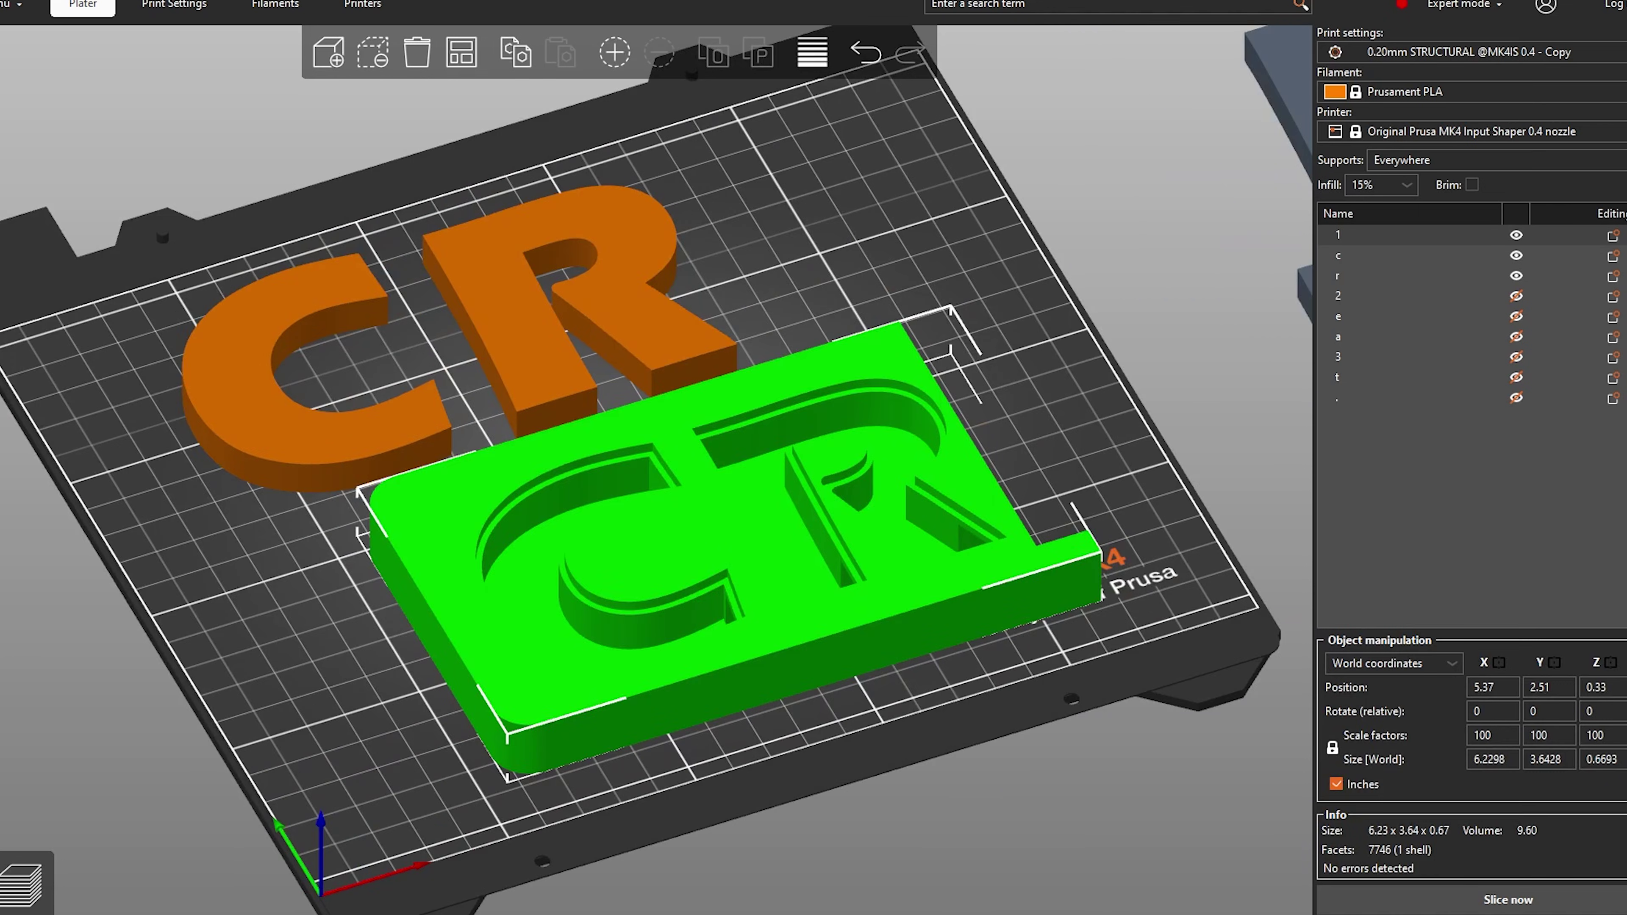
{"action": "scroll", "coordinate": [910, 688], "scroll_direction": "down", "scroll_amount": 3}
{"action": "left_click_drag", "start_coordinate": [910, 688], "coordinate": [845, 677]}
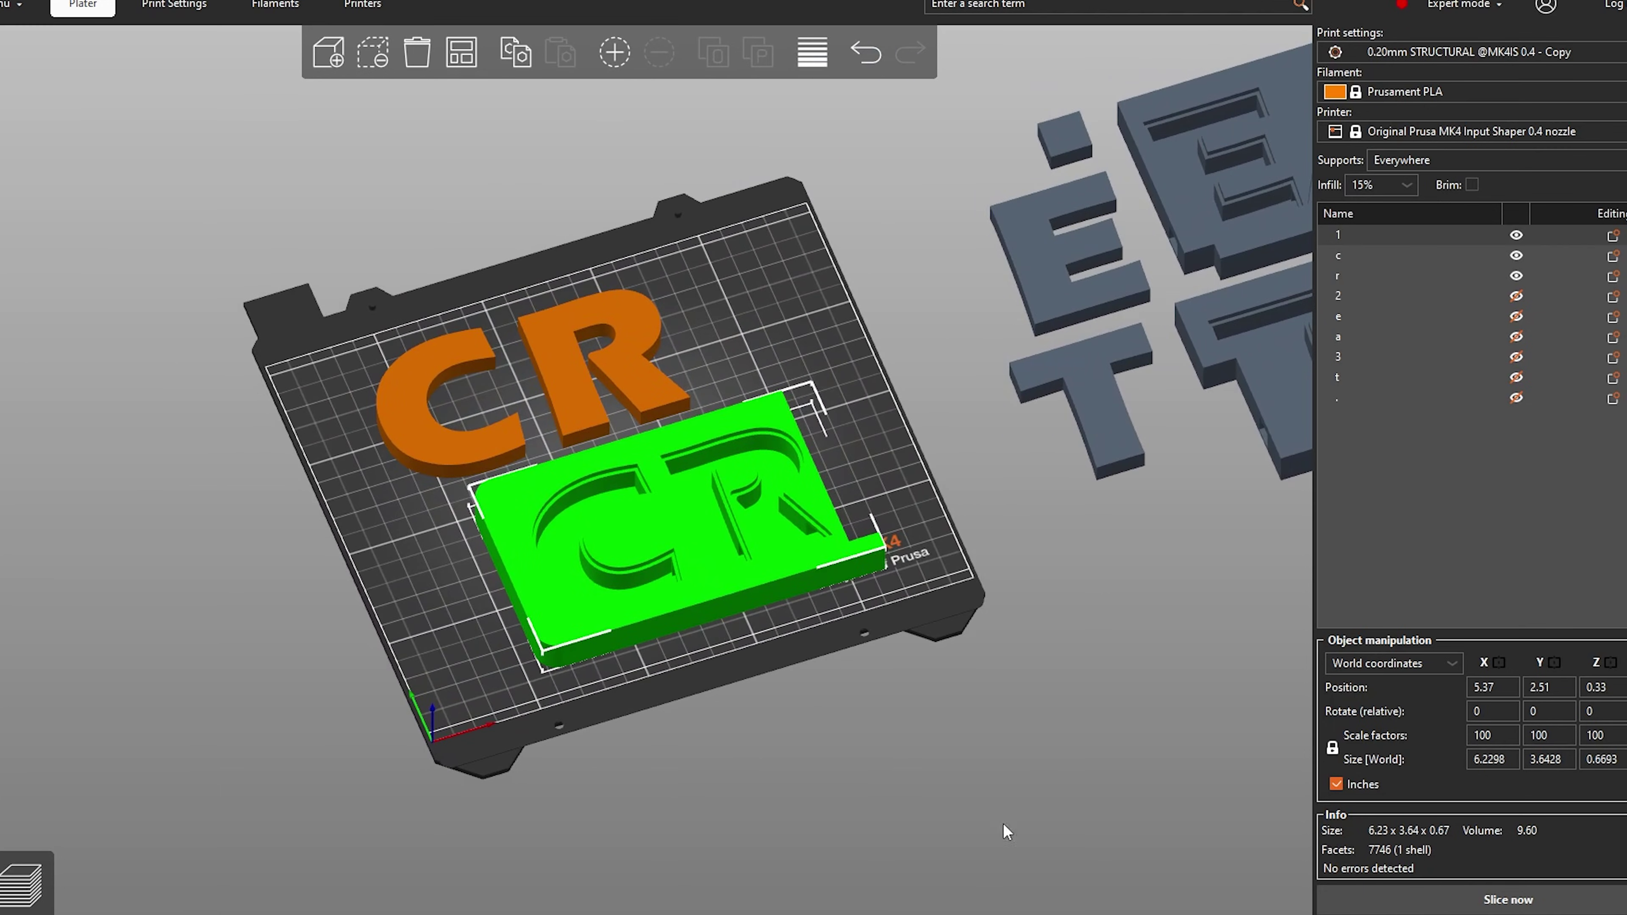